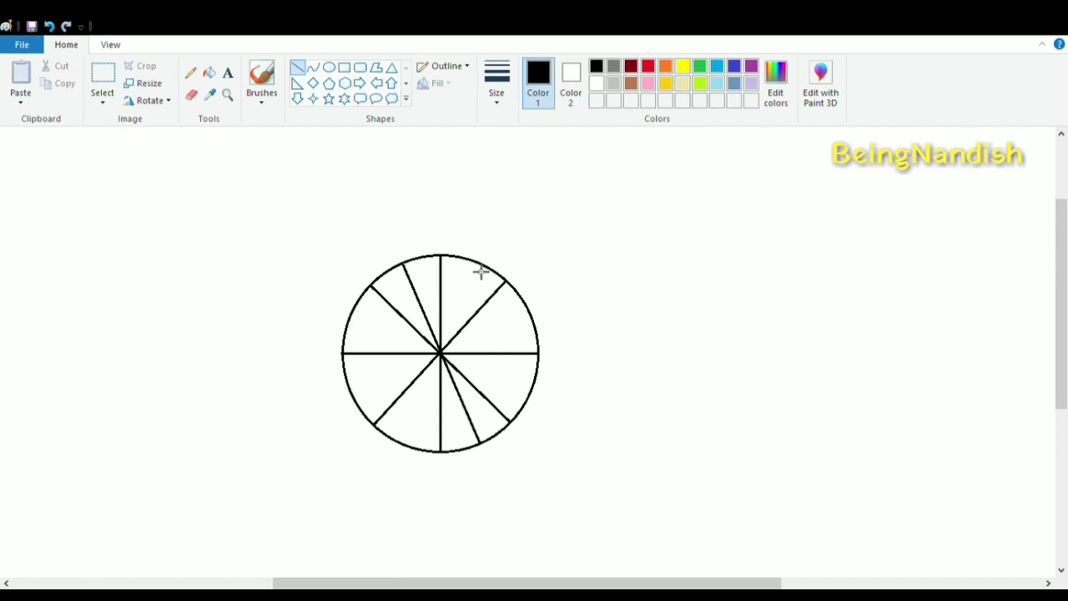
# Step: Draw three more straight lines through the circle's centre to divide it into sixteen sectors
pyautogui.moveTo(476, 263); pyautogui.dragTo(407, 443)
pyautogui.moveTo(349, 316); pyautogui.dragTo(531, 390)
pyautogui.moveTo(529, 316)
pyautogui.mouseDown()
pyautogui.moveTo(428, 371)
pyautogui.moveTo(349, 391)
pyautogui.mouseUp()
# Step: Draw a small hub circle centred on the crossing lines and a larger concentric circle inside the outer rim
pyautogui.click(329, 67)
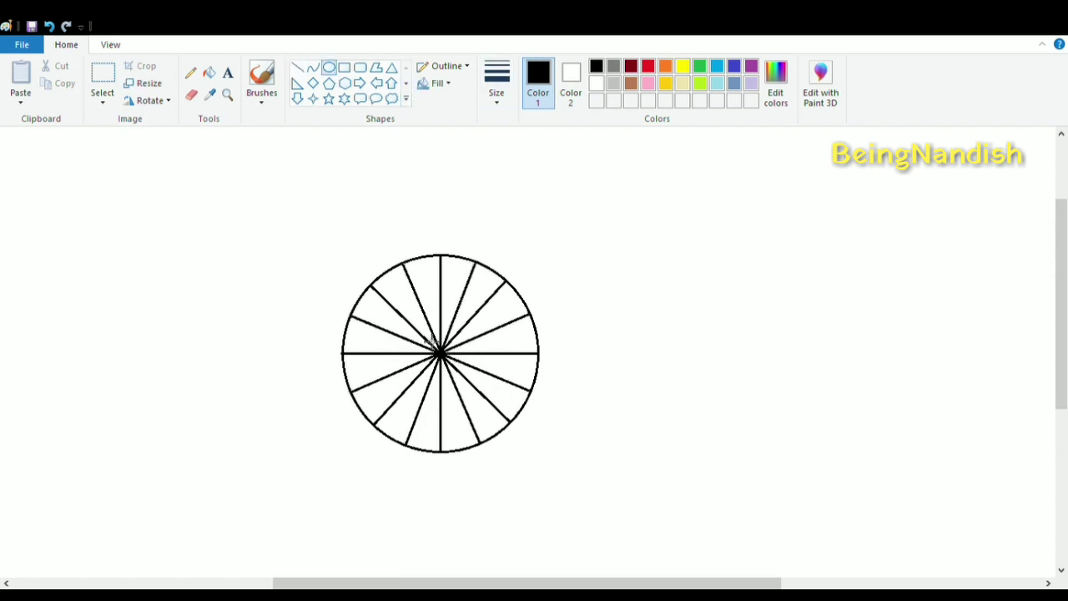
pyautogui.moveTo(424, 338)
pyautogui.mouseDown()
pyautogui.moveTo(468, 380)
pyautogui.moveTo(445, 358)
pyautogui.mouseUp()
pyautogui.click(426, 174)
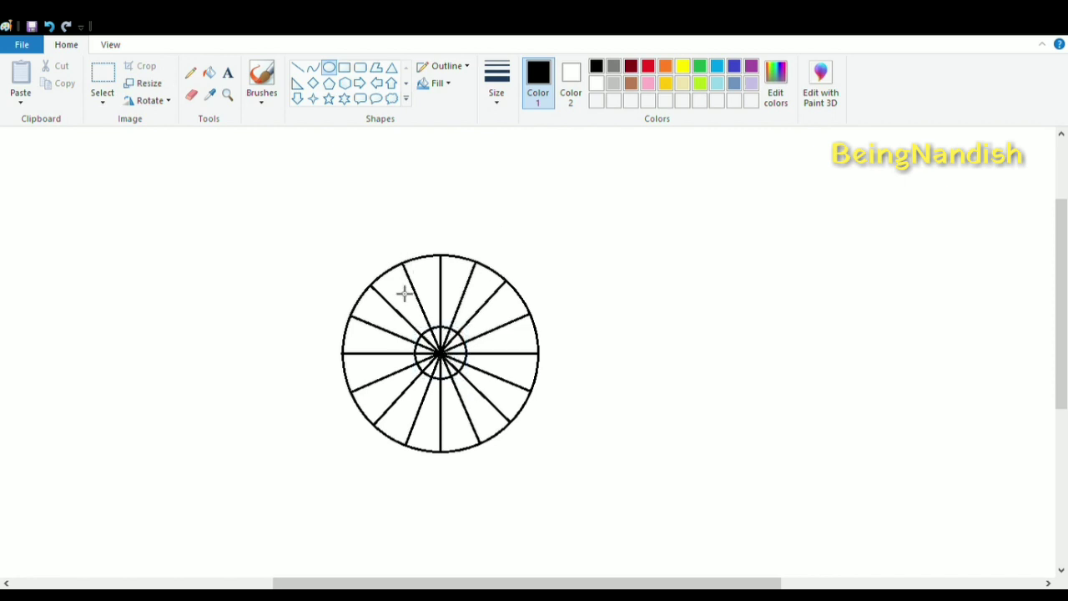
pyautogui.moveTo(375, 289); pyautogui.dragTo(509, 424)
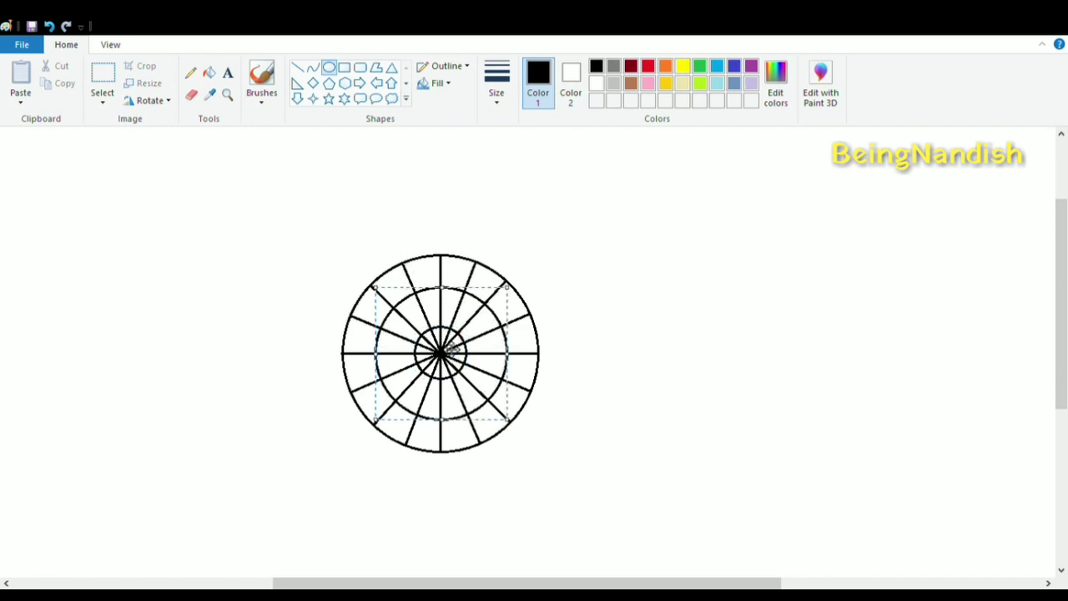
pyautogui.moveTo(398, 321); pyautogui.dragTo(512, 443)
pyautogui.moveTo(452, 368); pyautogui.dragTo(448, 364)
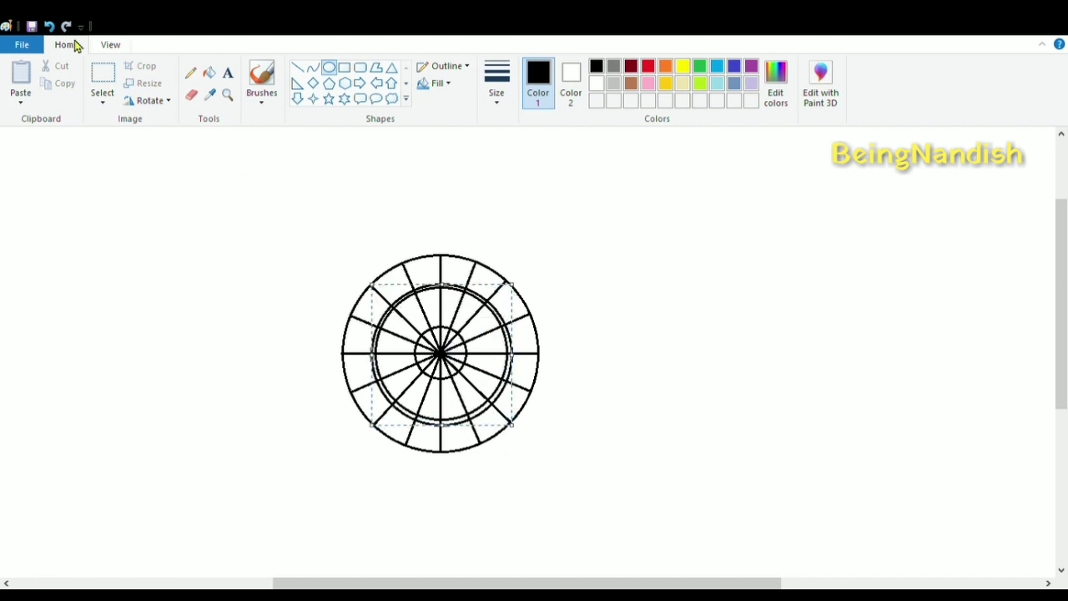
pyautogui.click(50, 26)
# Step: Add two slightly larger concentric circles between the existing inner ring and the outer rim
pyautogui.moveTo(378, 290); pyautogui.dragTo(512, 424)
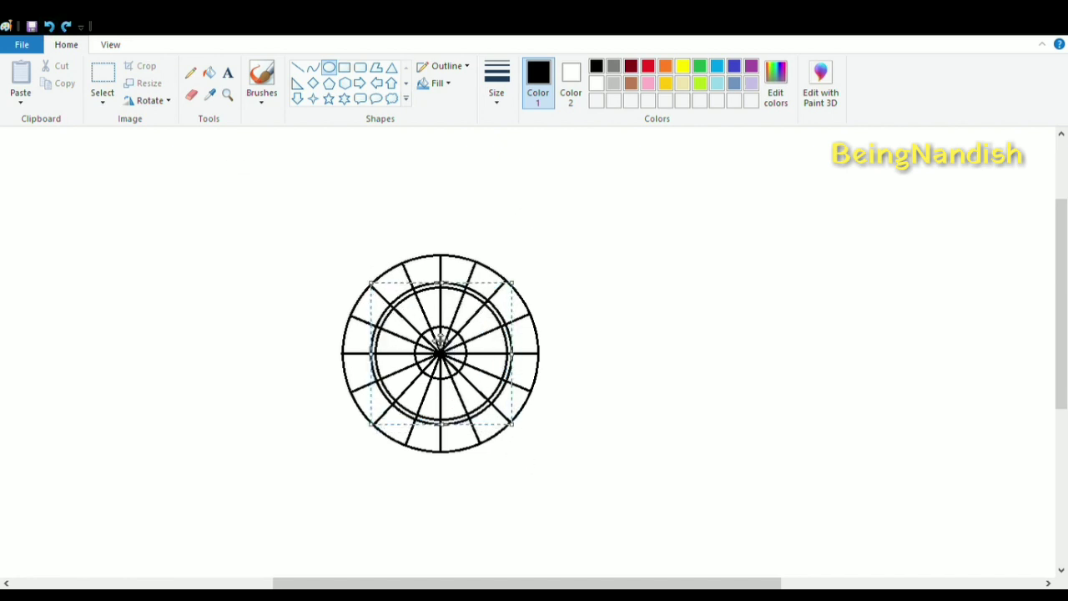
pyautogui.moveTo(362, 275)
pyautogui.mouseDown()
pyautogui.moveTo(507, 470)
pyautogui.moveTo(521, 433)
pyautogui.mouseUp()
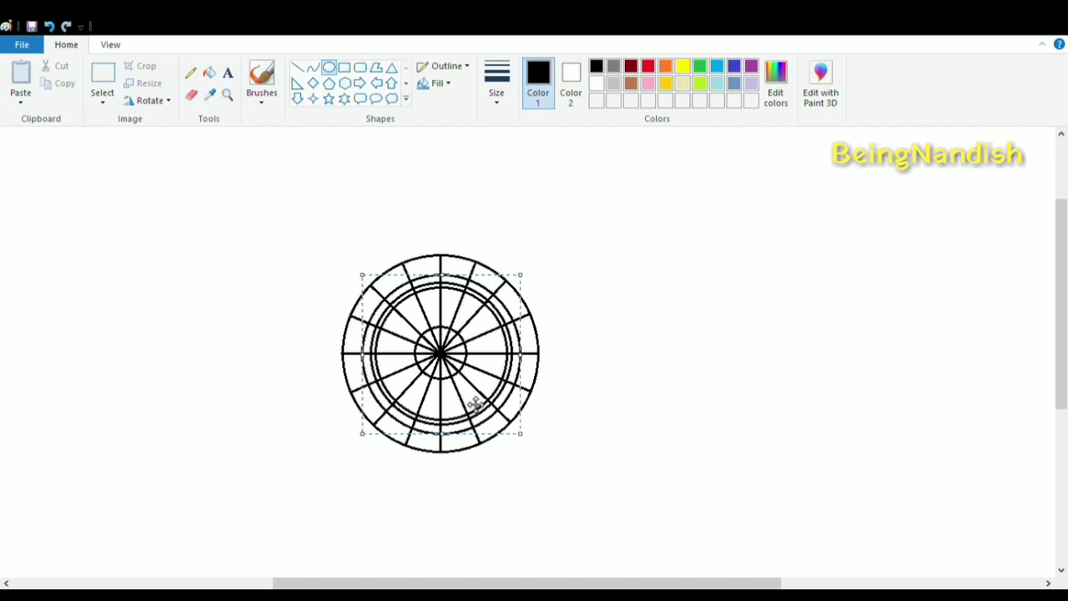
pyautogui.click(433, 227)
# Step: Erase the three concentric ring arcs inside every second sector of the wheel with the Eraser
pyautogui.click(110, 45)
pyautogui.click(21, 77)
pyautogui.moveTo(359, 583); pyautogui.dragTo(463, 583)
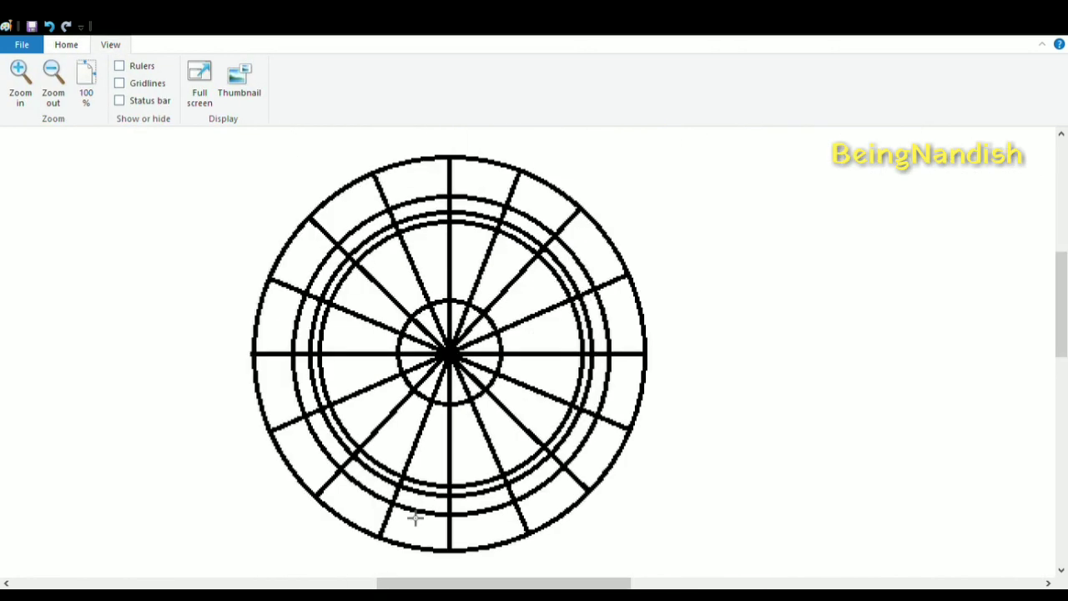
pyautogui.click(66, 44)
pyautogui.click(191, 95)
pyautogui.moveTo(398, 203); pyautogui.dragTo(439, 197)
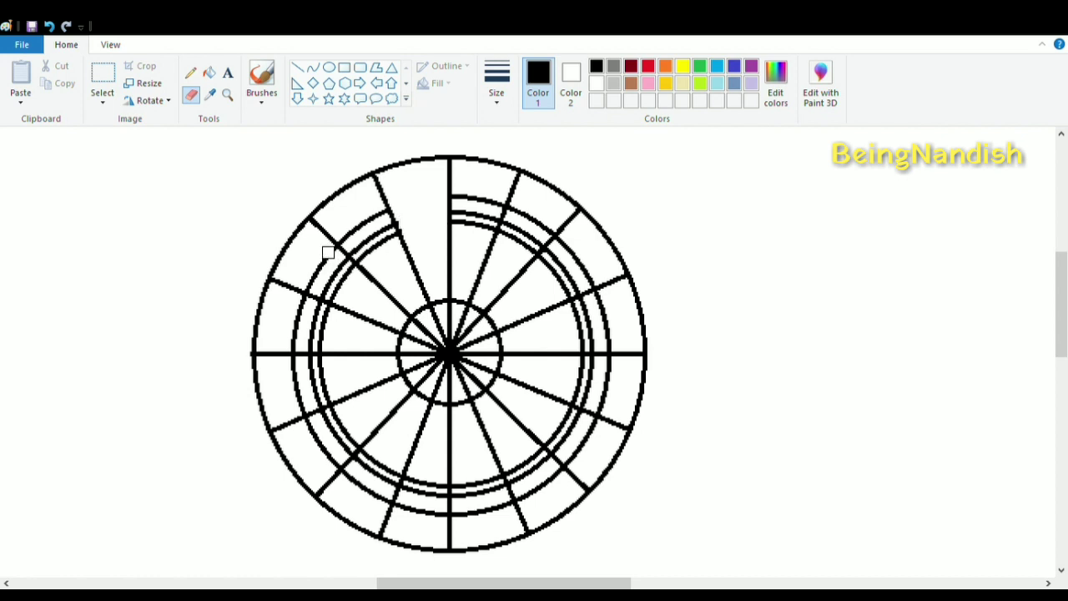
pyautogui.moveTo(332, 274); pyautogui.dragTo(328, 291)
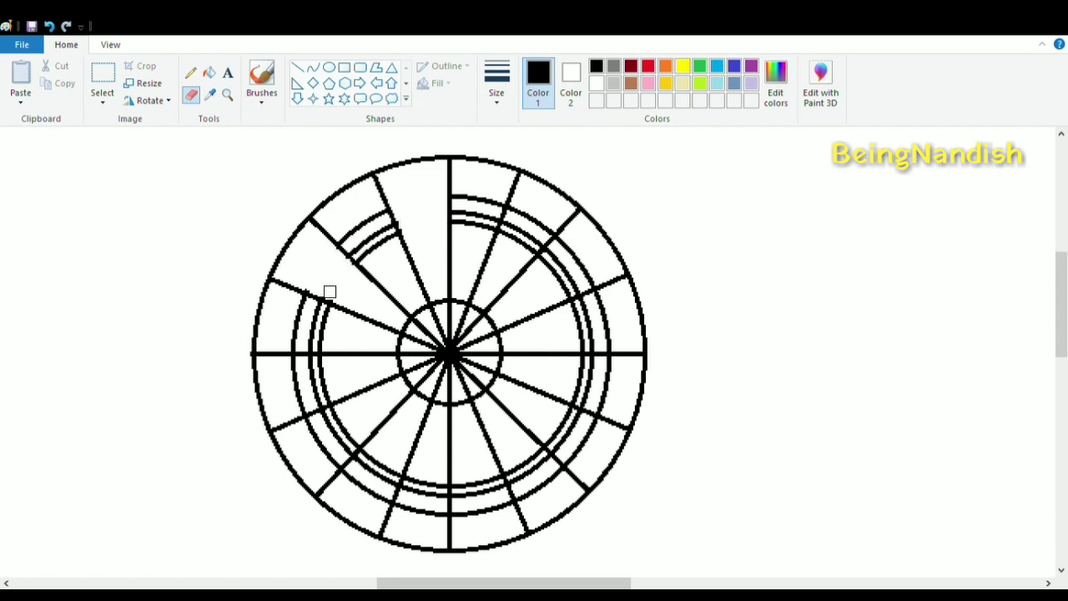
pyautogui.moveTo(310, 382); pyautogui.dragTo(300, 405)
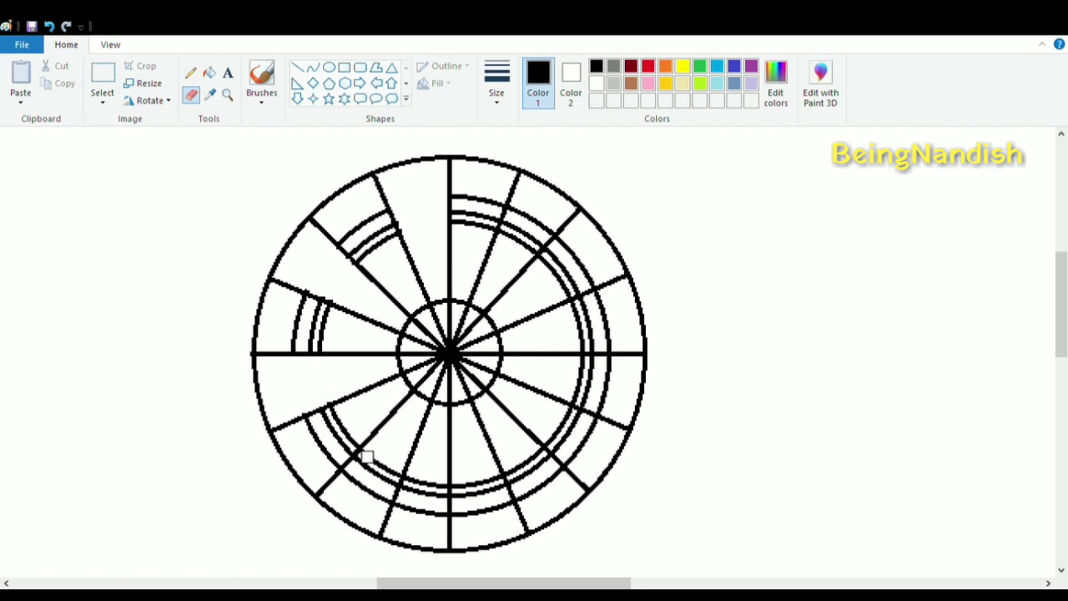
pyautogui.moveTo(348, 475); pyautogui.dragTo(391, 465)
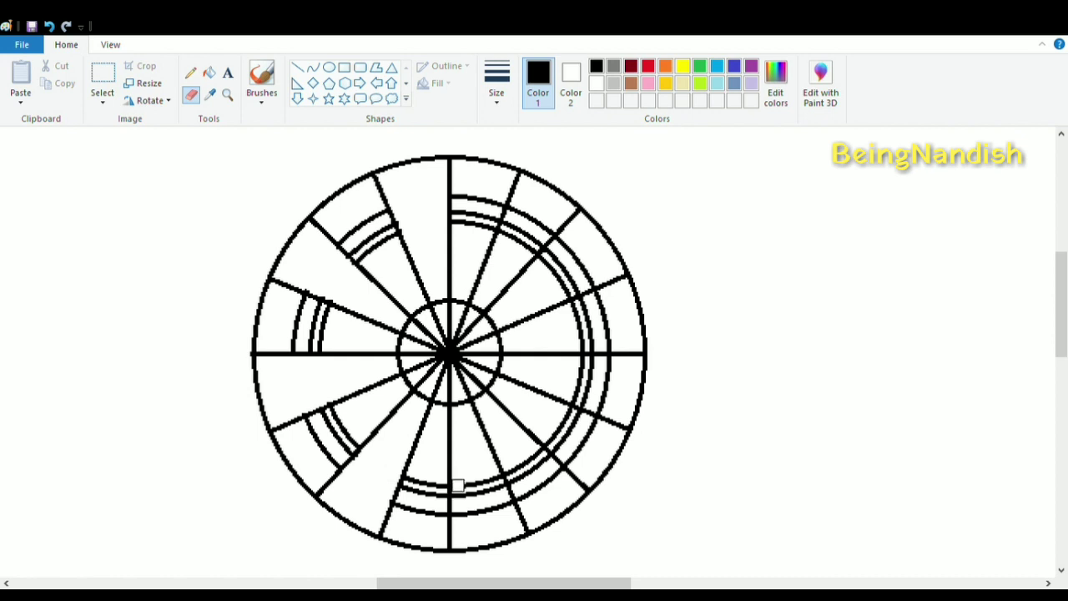
pyautogui.moveTo(456, 499)
pyautogui.mouseDown()
pyautogui.moveTo(496, 492)
pyautogui.moveTo(505, 506)
pyautogui.mouseUp()
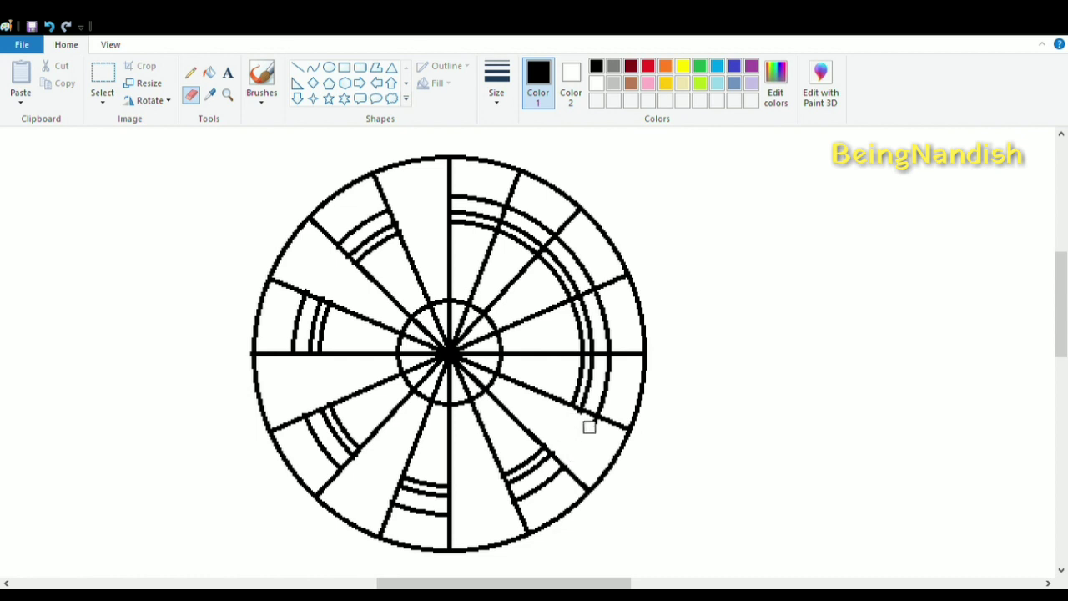
pyautogui.moveTo(581, 306)
pyautogui.mouseDown()
pyautogui.moveTo(600, 311)
pyautogui.moveTo(584, 326)
pyautogui.mouseUp()
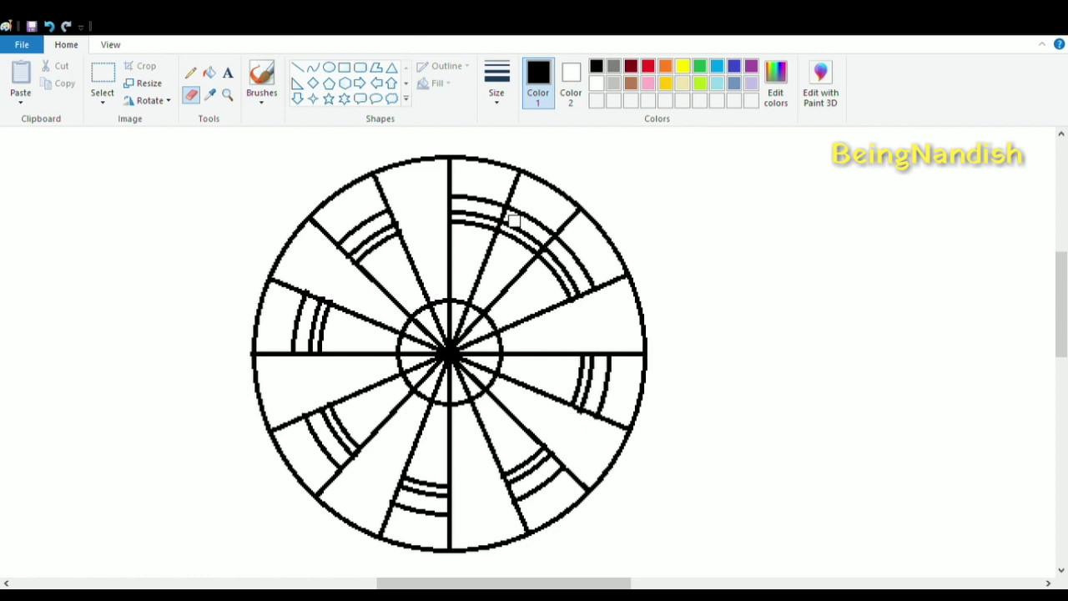
pyautogui.moveTo(510, 227); pyautogui.dragTo(534, 240)
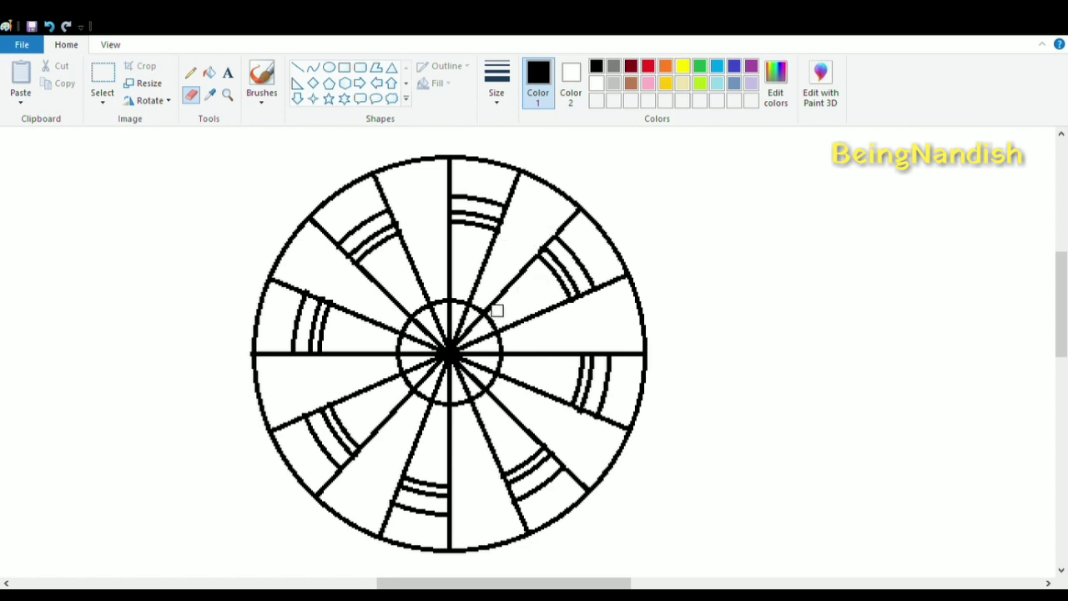
# Step: Fill all segments of the small hub circle with black and brush over the remaining white specks
pyautogui.click(209, 73)
pyautogui.click(434, 327)
pyautogui.click(423, 334)
pyautogui.click(416, 355)
pyautogui.click(421, 375)
pyautogui.click(466, 324)
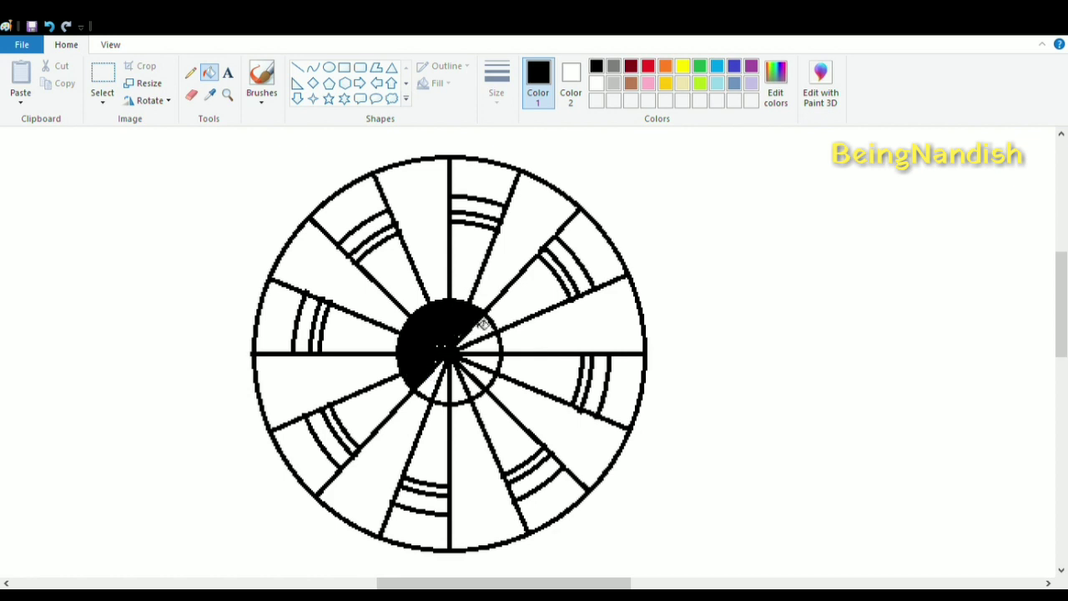
pyautogui.click(483, 336)
pyautogui.click(476, 380)
pyautogui.click(467, 386)
pyautogui.click(430, 383)
pyautogui.click(442, 388)
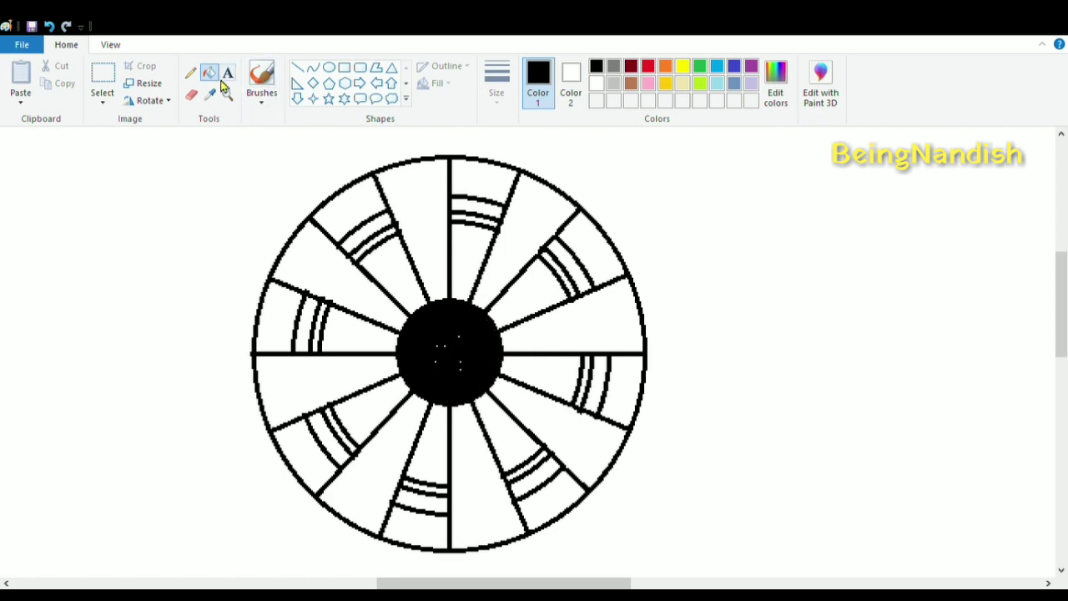
pyautogui.click(261, 77)
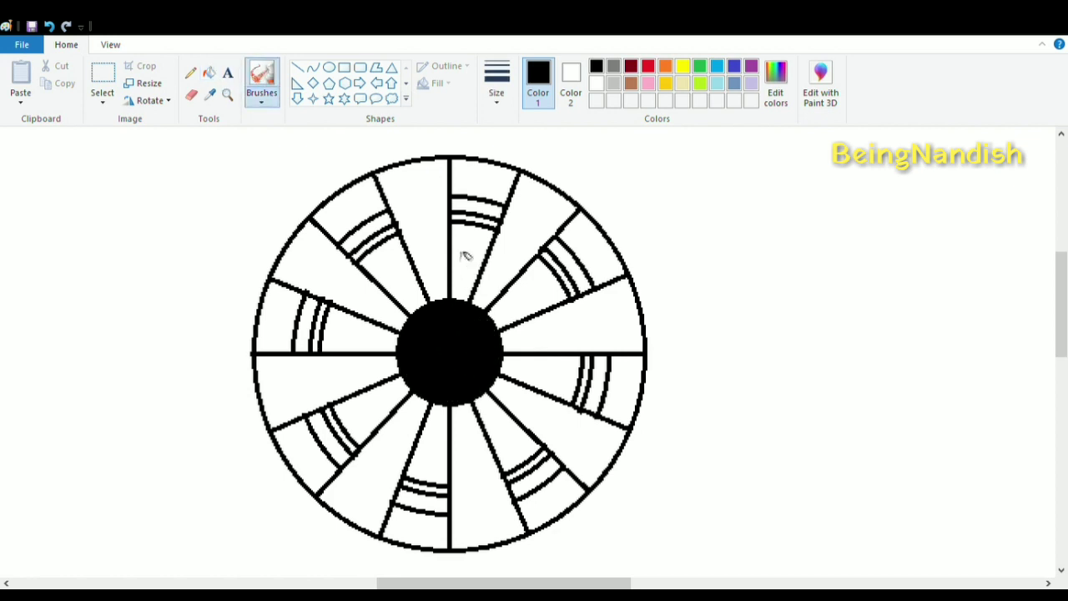
pyautogui.click(614, 67)
pyautogui.click(209, 72)
pyautogui.click(372, 337)
pyautogui.hotkey('ctrl', 'z')
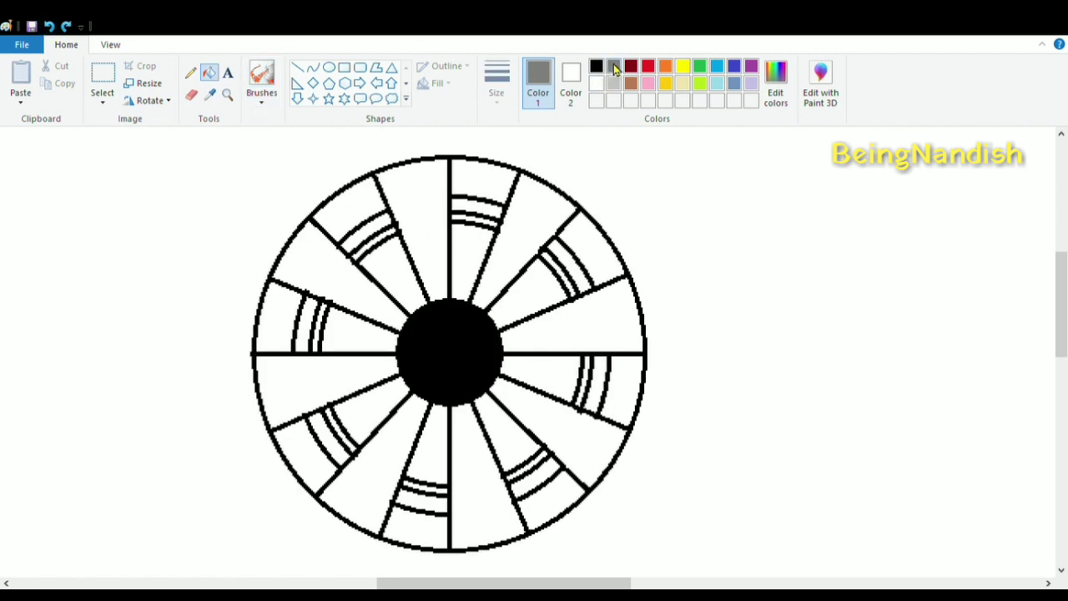
# Step: Outline the black hub with a gray circle and fill the plain alternate sectors with gray
pyautogui.click(329, 68)
pyautogui.moveTo(399, 304); pyautogui.dragTo(499, 402)
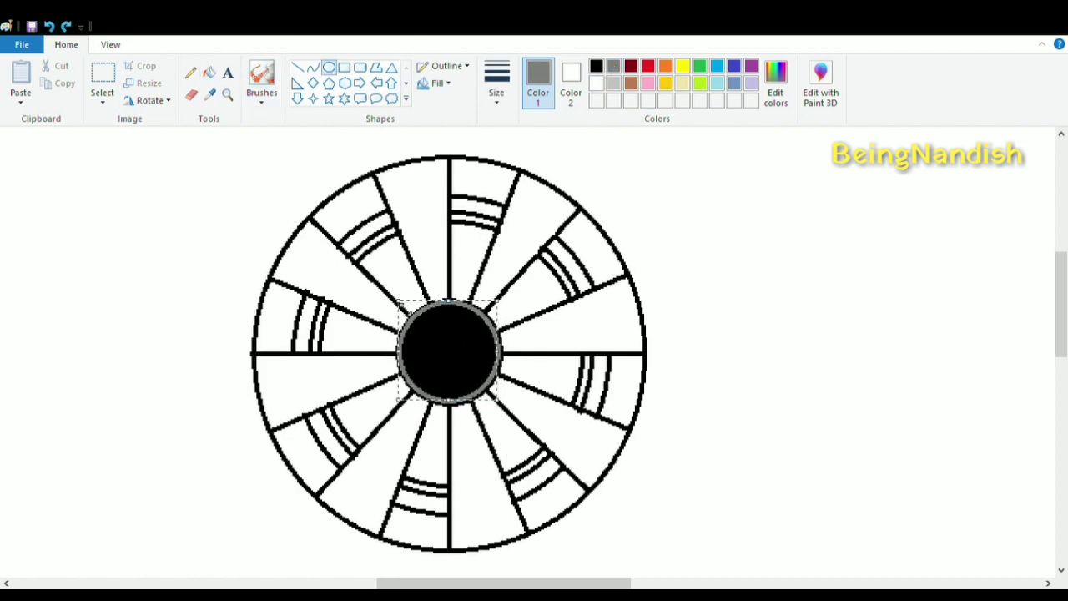
pyautogui.click(209, 73)
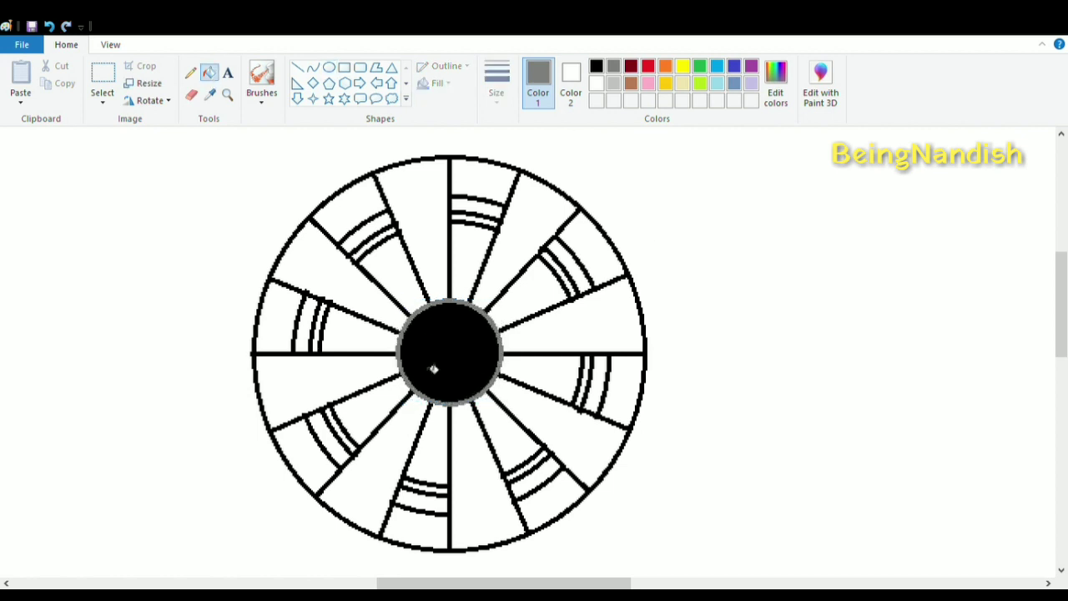
pyautogui.click(414, 226)
pyautogui.click(345, 282)
pyautogui.click(334, 388)
pyautogui.click(378, 484)
pyautogui.click(573, 436)
pyautogui.click(576, 321)
pyautogui.click(547, 223)
pyautogui.click(474, 342)
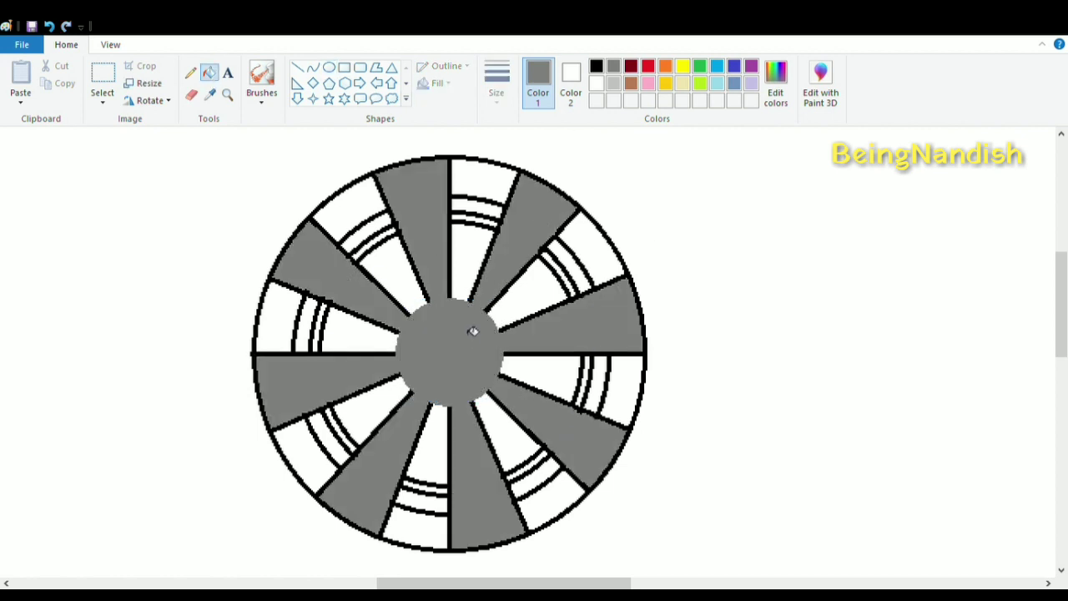
pyautogui.hotkey('ctrl', 'z')
pyautogui.click(422, 161)
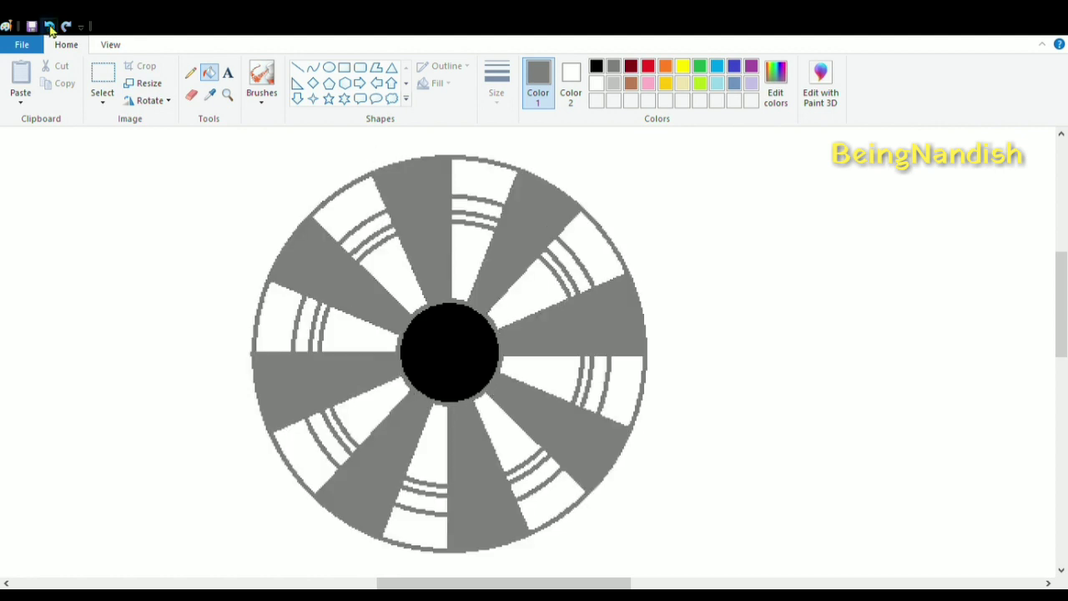
pyautogui.click(50, 28)
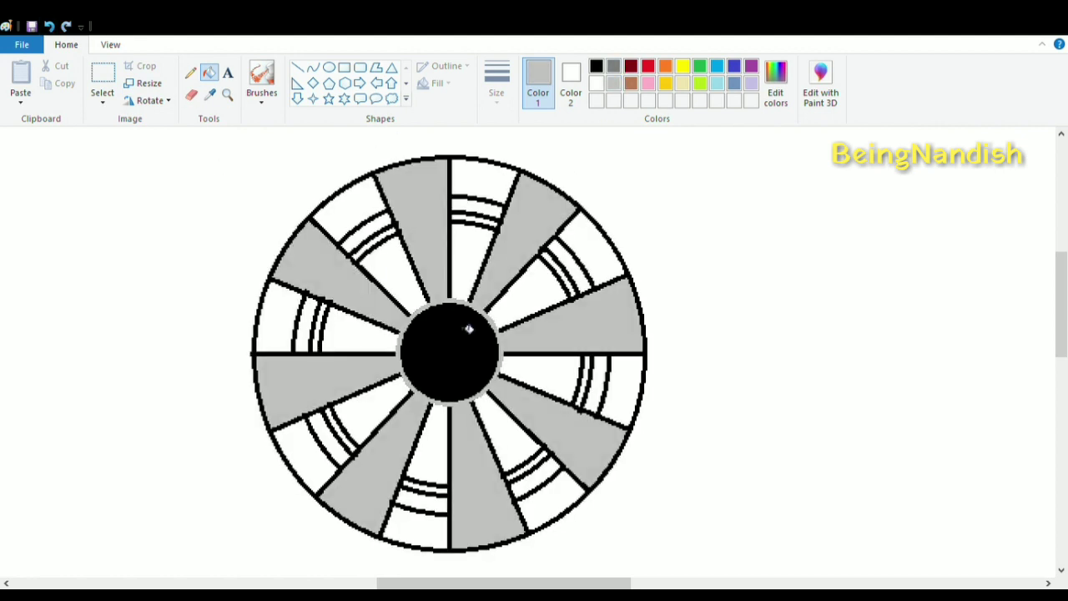
# Step: Fill the hub with light gray and draw a black circle outline around it
pyautogui.click(465, 327)
pyautogui.click(596, 66)
pyautogui.click(329, 67)
pyautogui.moveTo(400, 309); pyautogui.dragTo(510, 463)
pyautogui.moveTo(462, 354); pyautogui.dragTo(460, 345)
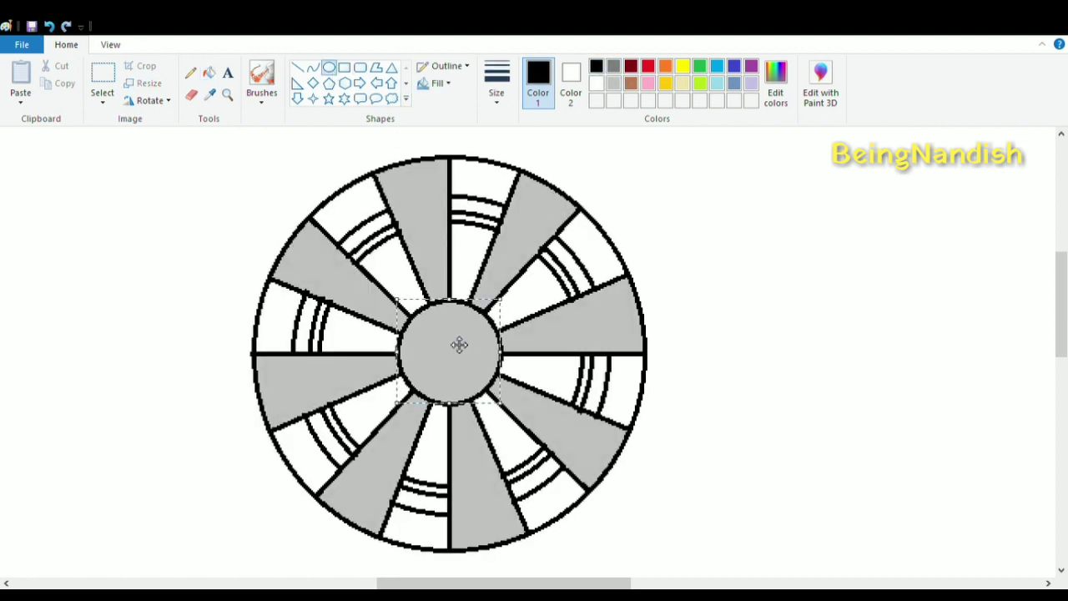
pyautogui.click(649, 228)
# Step: Fill the inner sections of the eight banded sectors with a custom dark gray
pyautogui.click(616, 67)
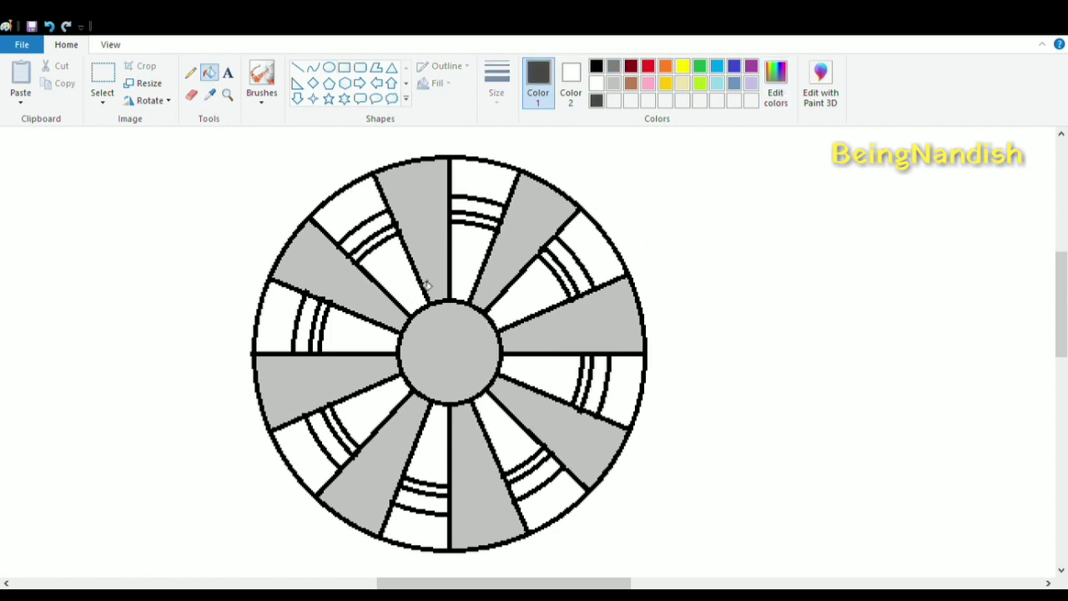
pyautogui.click(393, 271)
pyautogui.click(372, 413)
pyautogui.click(359, 334)
pyautogui.click(430, 443)
pyautogui.click(505, 430)
pyautogui.click(530, 292)
pyautogui.click(538, 376)
pyautogui.click(471, 259)
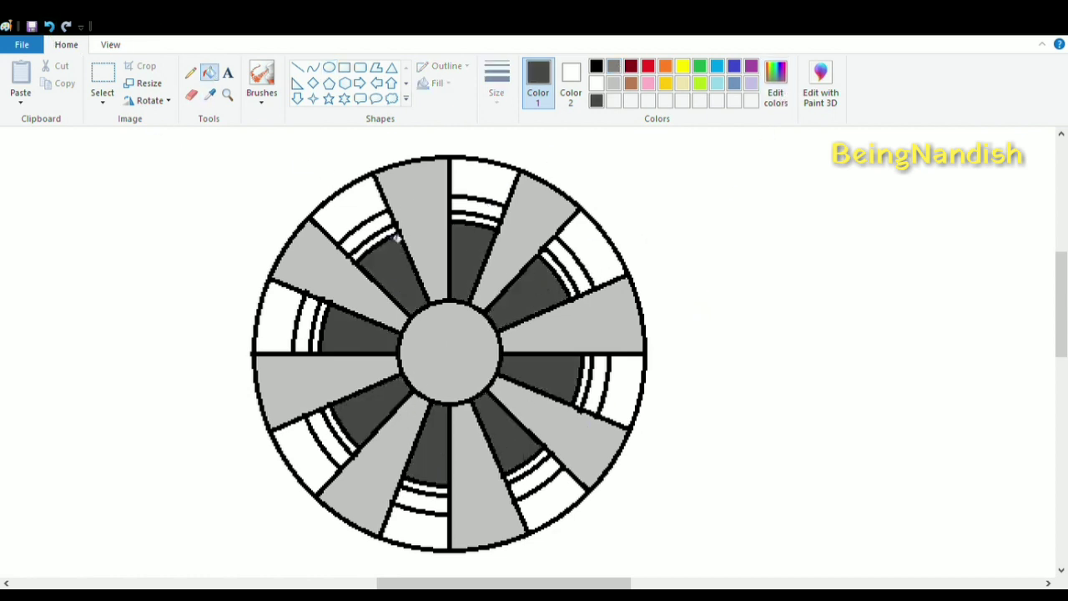
# Step: Fill the outermost sections of the banded sectors along the rim with black
pyautogui.click(596, 66)
pyautogui.click(479, 175)
pyautogui.click(350, 201)
pyautogui.click(276, 321)
pyautogui.click(305, 455)
pyautogui.click(422, 526)
pyautogui.click(551, 497)
pyautogui.click(622, 401)
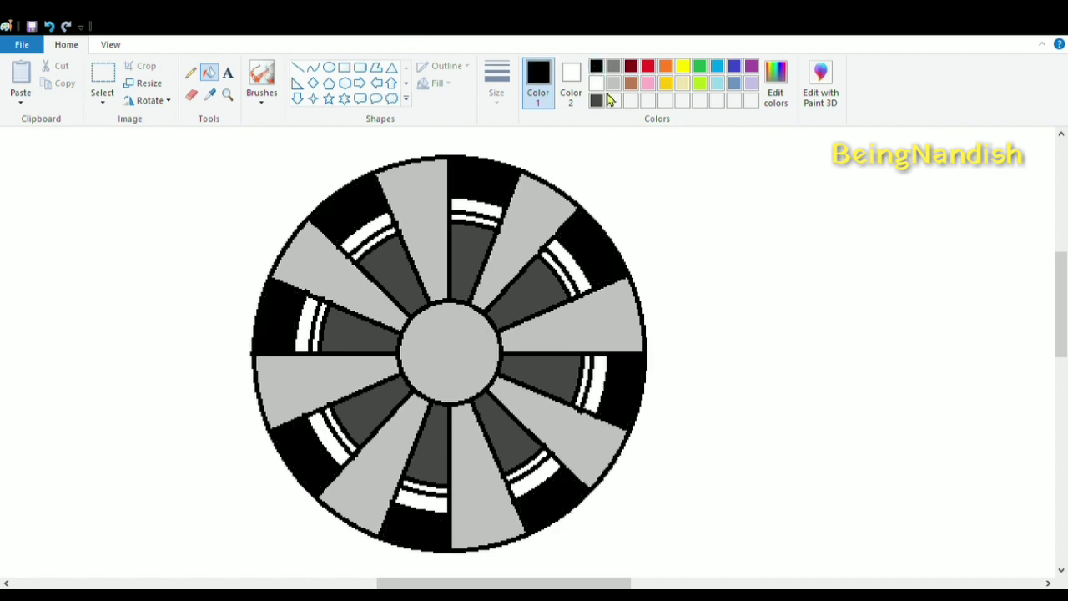
pyautogui.click(614, 66)
pyautogui.click(562, 271)
pyautogui.click(485, 227)
pyautogui.click(49, 26)
pyautogui.click(477, 225)
pyautogui.click(49, 26)
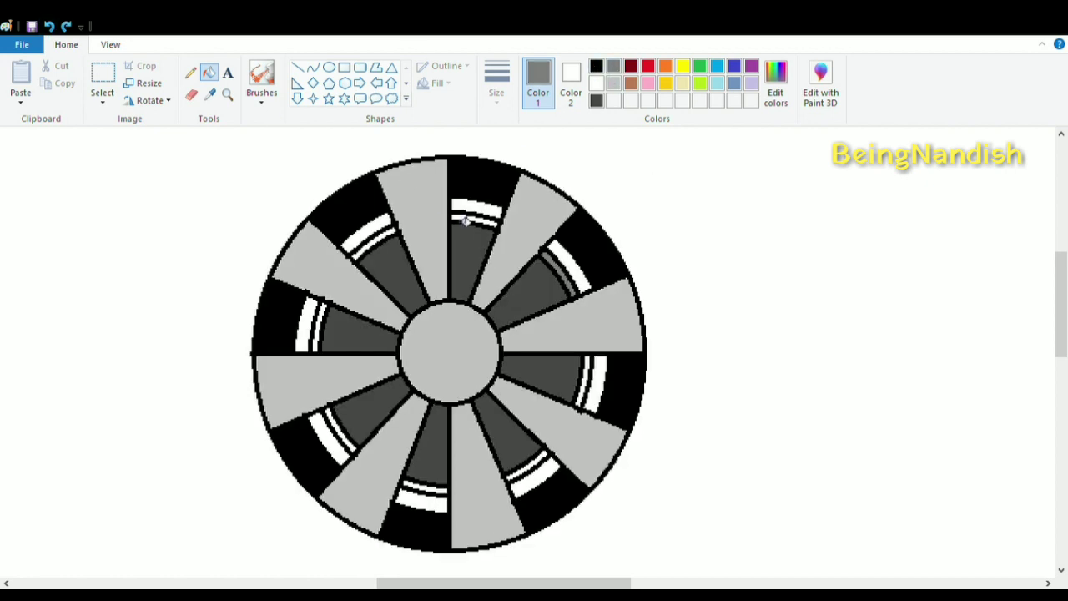
pyautogui.click(466, 220)
pyautogui.click(389, 240)
# Step: Draw a short black line across the top sector's bands and a black curve across the adjacent banded sector's dark gray area
pyautogui.click(596, 66)
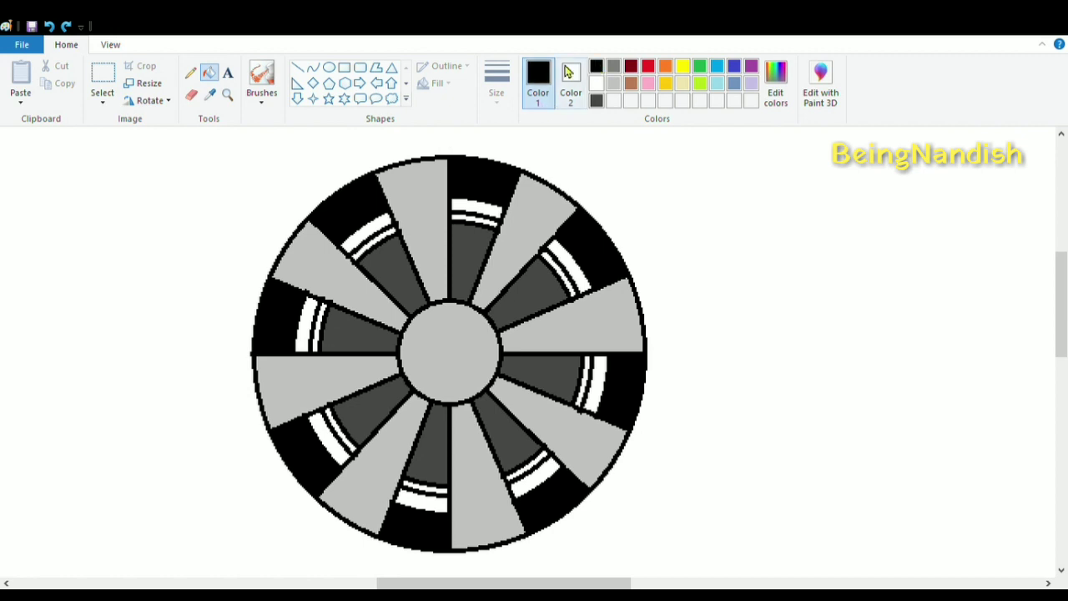
pyautogui.click(297, 67)
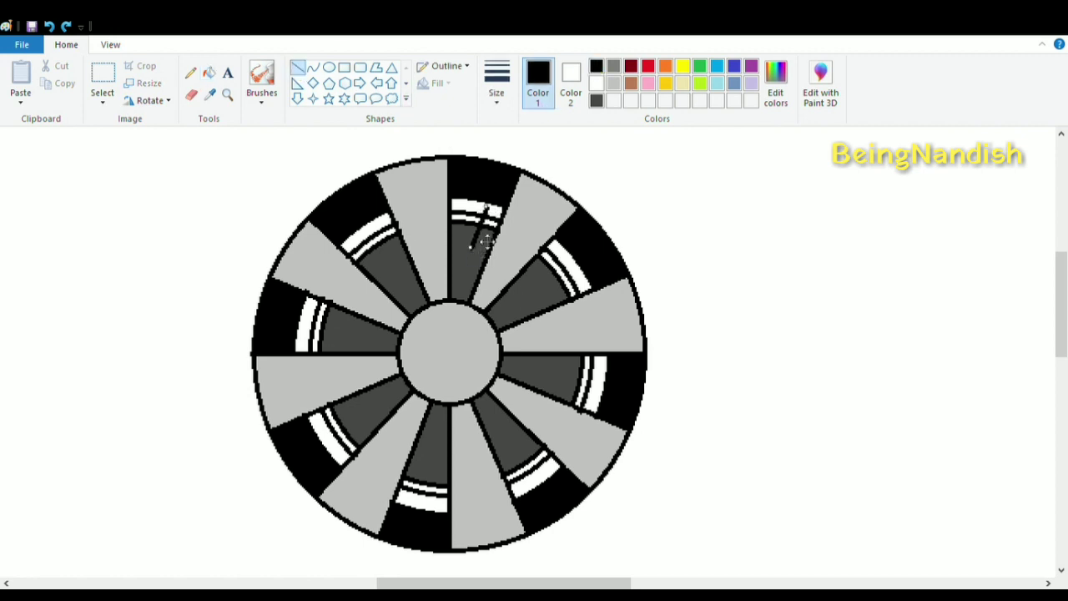
pyautogui.click(312, 66)
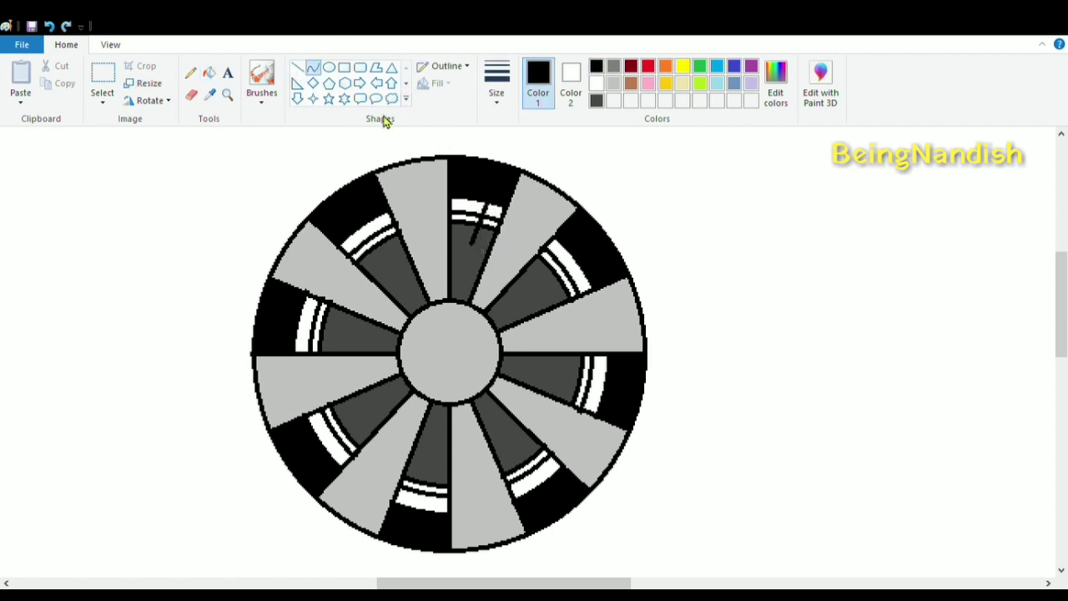
pyautogui.moveTo(528, 265)
pyautogui.mouseDown()
pyautogui.moveTo(565, 312)
pyautogui.moveTo(551, 294)
pyautogui.mouseUp()
pyautogui.click(551, 291)
pyautogui.click(685, 258)
# Step: Fill the strip cut off in the top sector and the bands of the upper-right sector with red
pyautogui.click(649, 66)
pyautogui.click(209, 72)
pyautogui.click(496, 214)
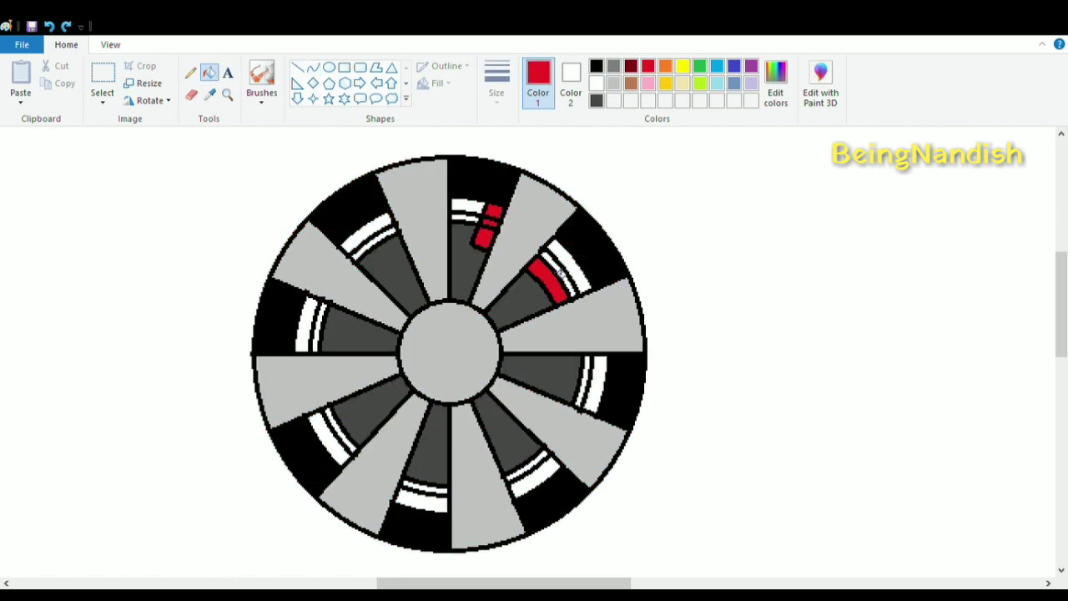
pyautogui.click(558, 272)
pyautogui.click(572, 268)
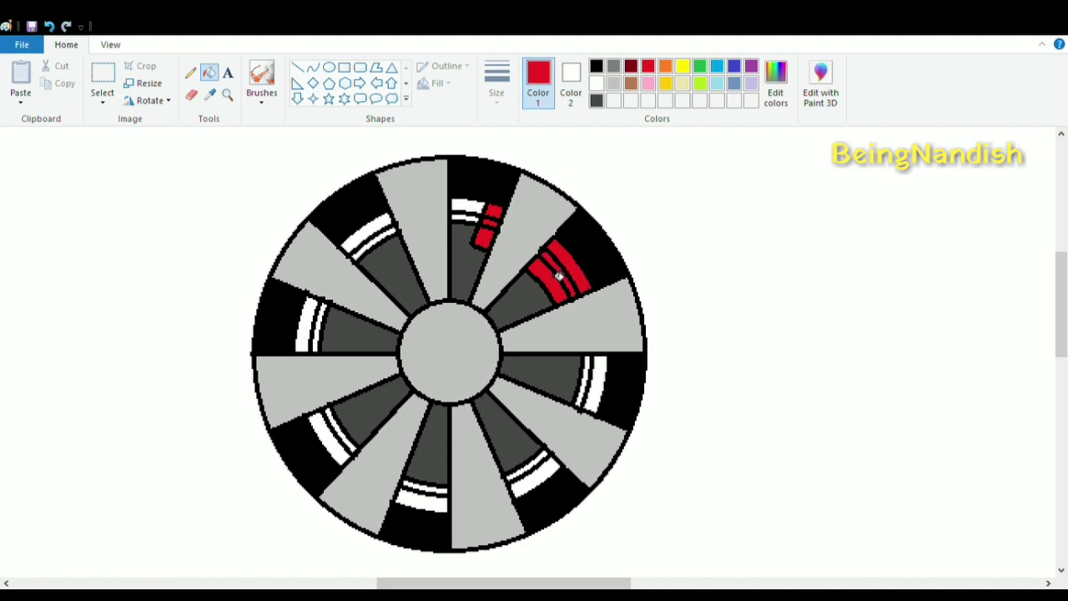
# Step: Fill the wide white bands in the remaining sectors and the white part of the top sector's wide band with black
pyautogui.click(596, 66)
pyautogui.click(467, 206)
pyautogui.click(364, 229)
pyautogui.click(305, 326)
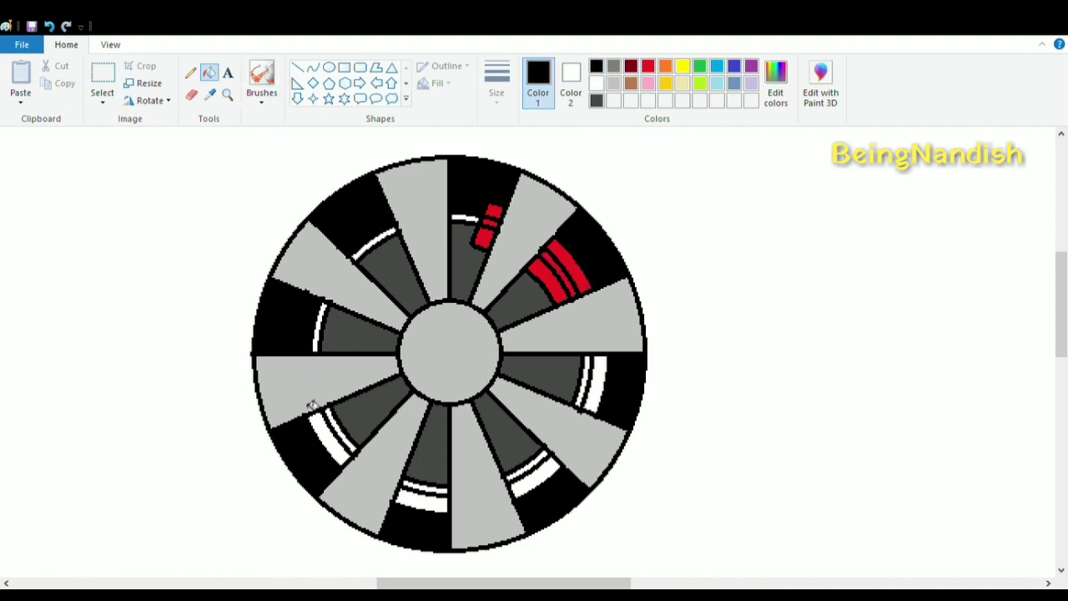
pyautogui.click(328, 438)
pyautogui.click(422, 504)
pyautogui.click(538, 478)
pyautogui.click(599, 384)
# Step: Fill the narrow white bands in the banded sectors with light gray, undoing fills that recolor the black outlines
pyautogui.click(614, 81)
pyautogui.click(474, 214)
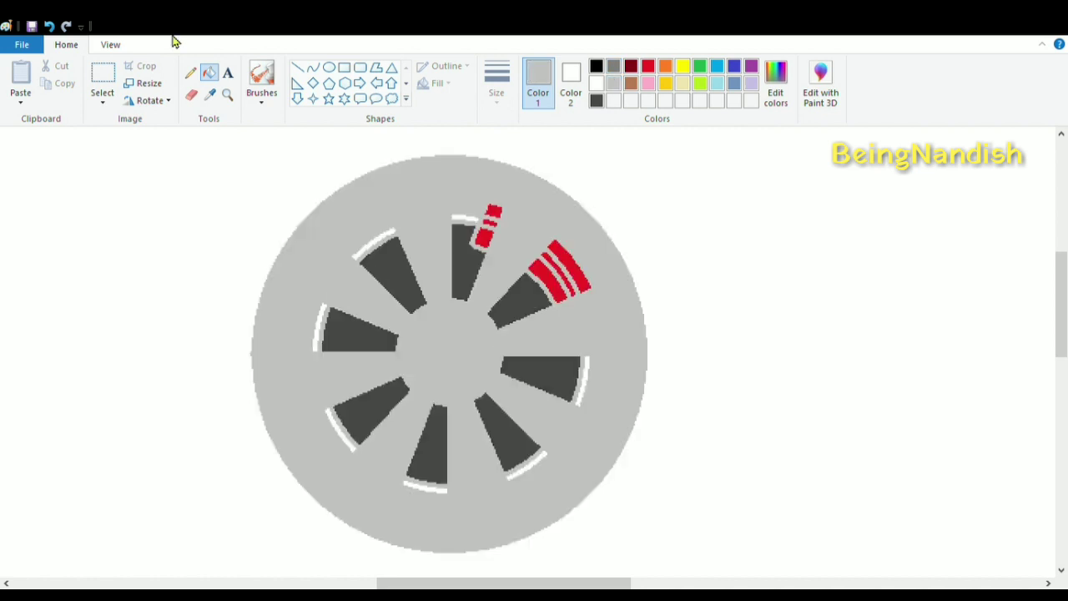
pyautogui.click(49, 27)
pyautogui.click(472, 220)
pyautogui.click(380, 238)
pyautogui.click(322, 318)
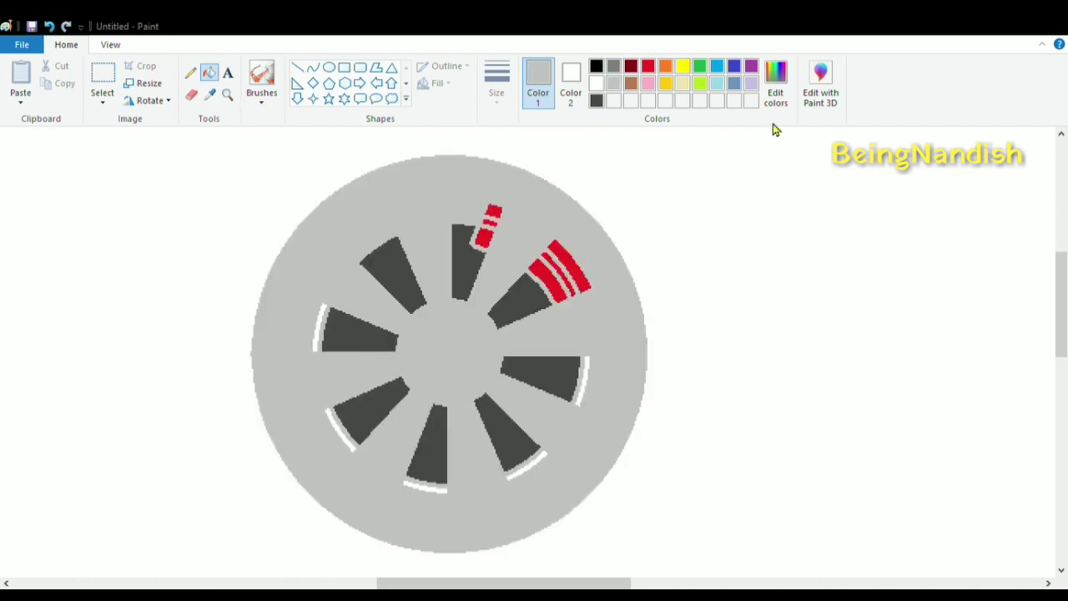
pyautogui.click(49, 26)
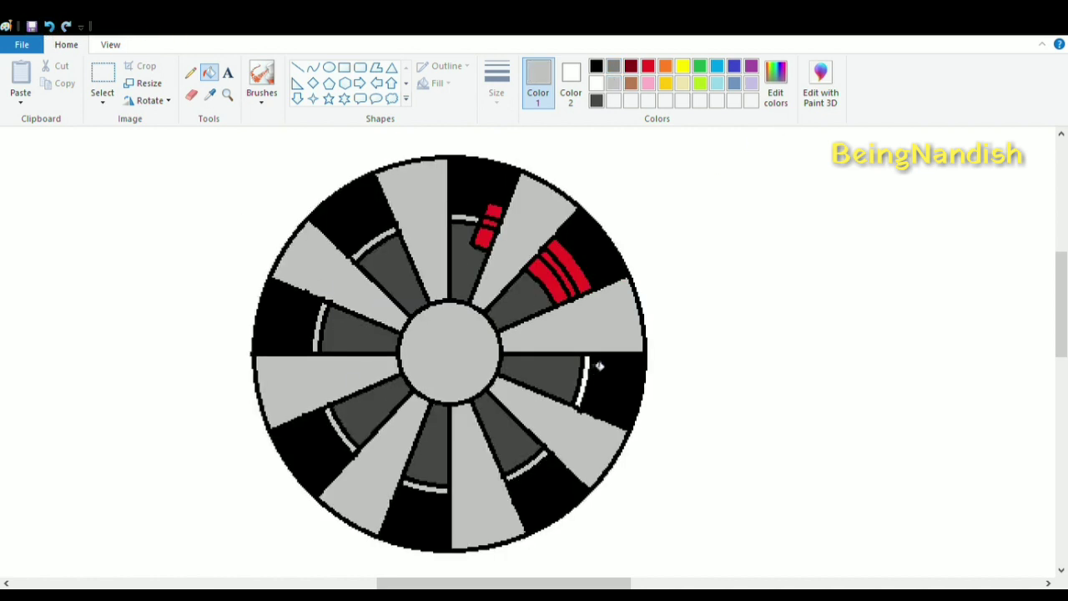
# Step: Erase the dividing lines inside the two red areas and fill the erased spots with solid red
pyautogui.click(621, 68)
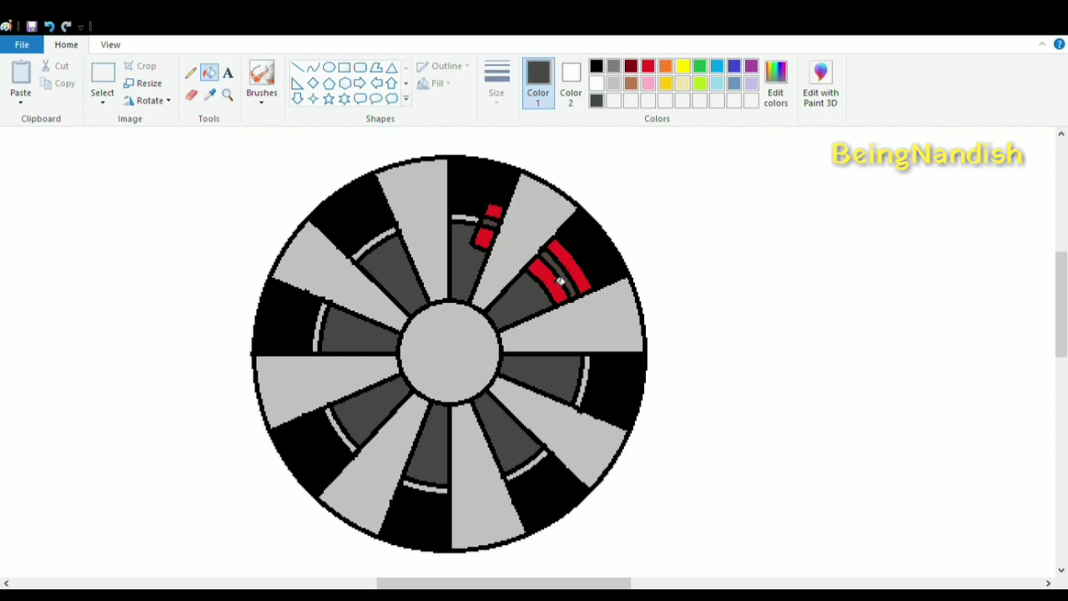
pyautogui.click(191, 94)
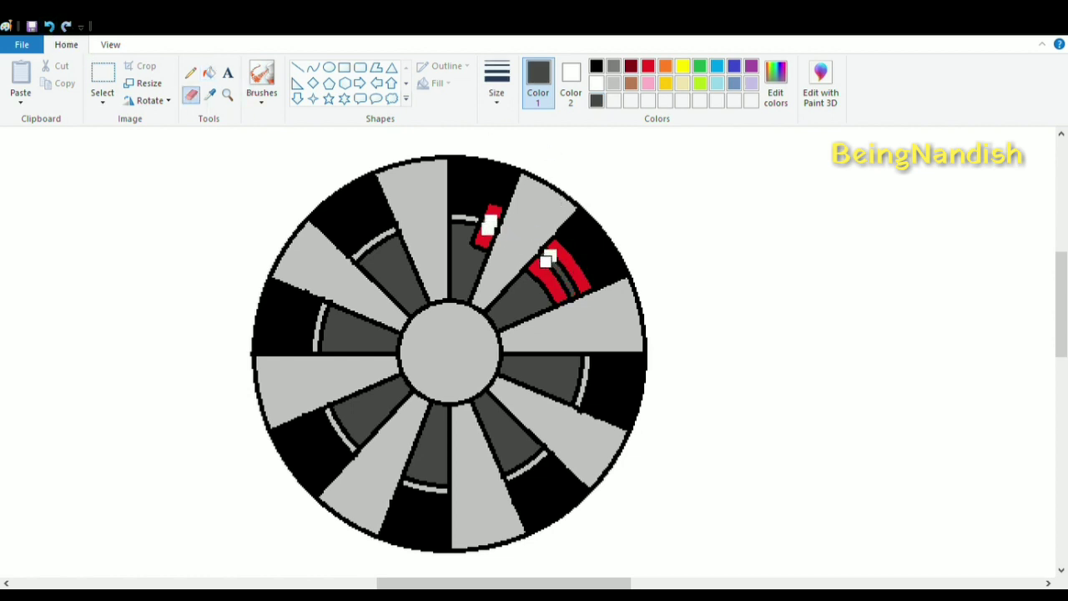
pyautogui.click(211, 74)
pyautogui.click(489, 223)
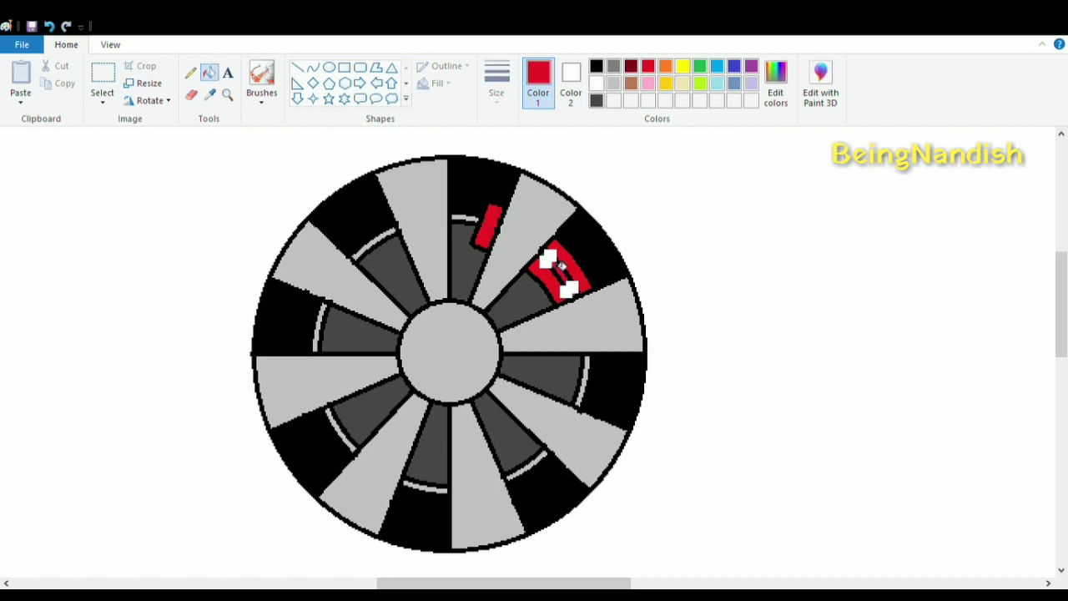
pyautogui.click(547, 261)
# Step: Draw two small black circles with a slash between them on the upper-right red patch, and a thin black outline on the top red strip
pyautogui.click(297, 67)
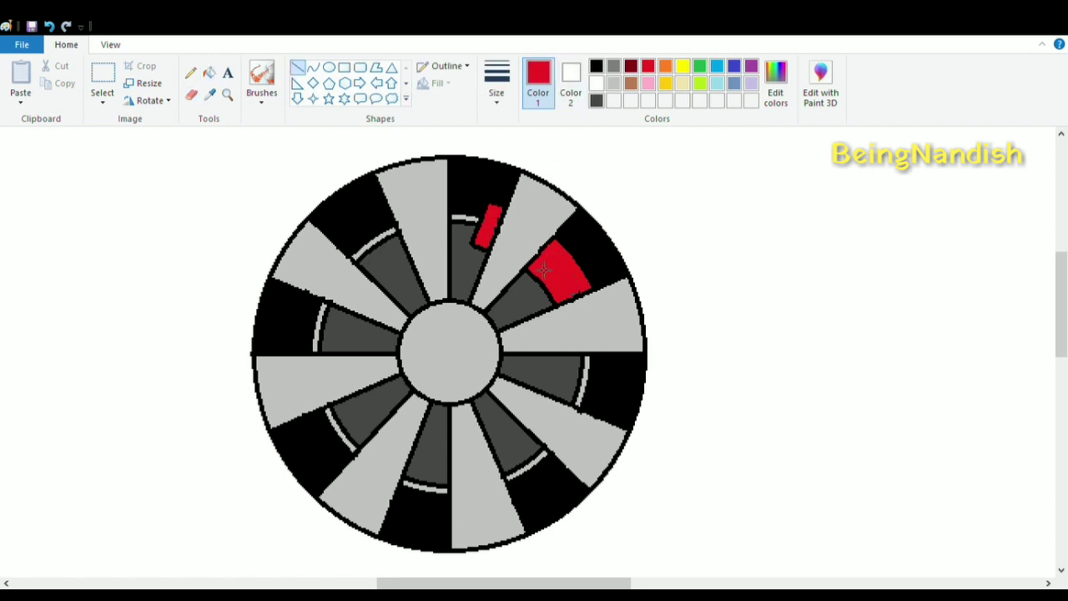
pyautogui.moveTo(585, 290); pyautogui.dragTo(561, 298)
pyautogui.click(596, 66)
pyautogui.click(329, 67)
pyautogui.moveTo(545, 259); pyautogui.dragTo(555, 269)
pyautogui.moveTo(559, 277); pyautogui.dragTo(569, 287)
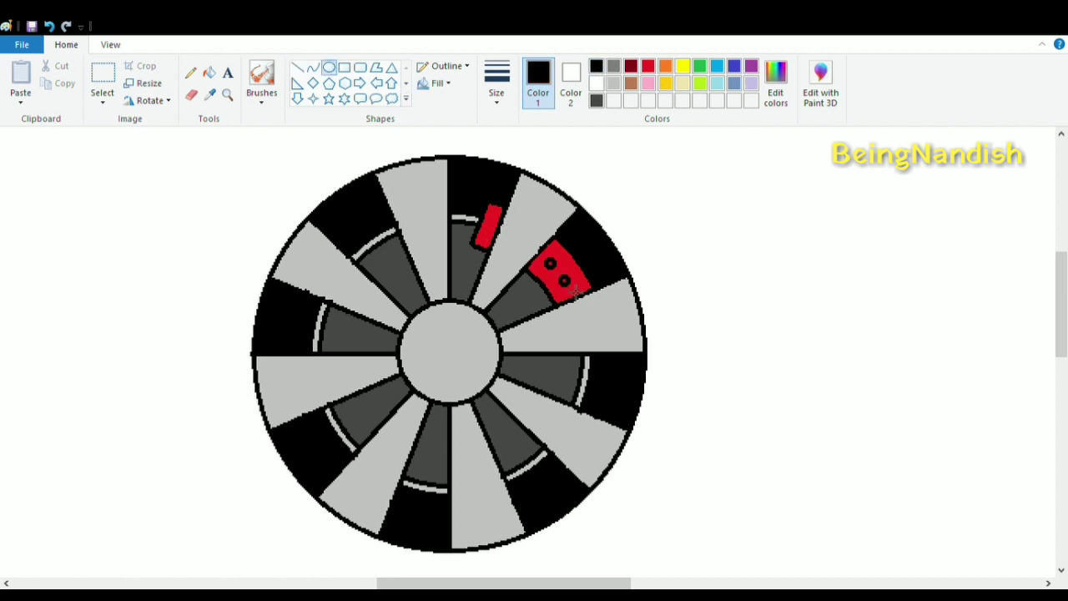
pyautogui.click(297, 67)
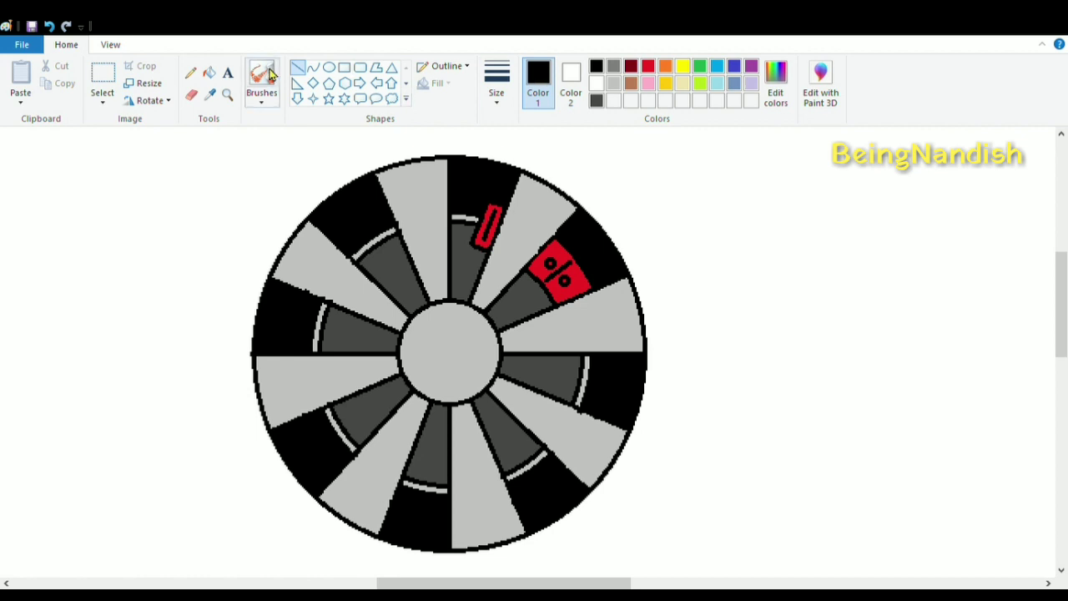
# Step: Draw a smaller black circle inside the wheel's light gray hub
pyautogui.click(110, 45)
pyautogui.click(57, 83)
pyautogui.click(57, 83)
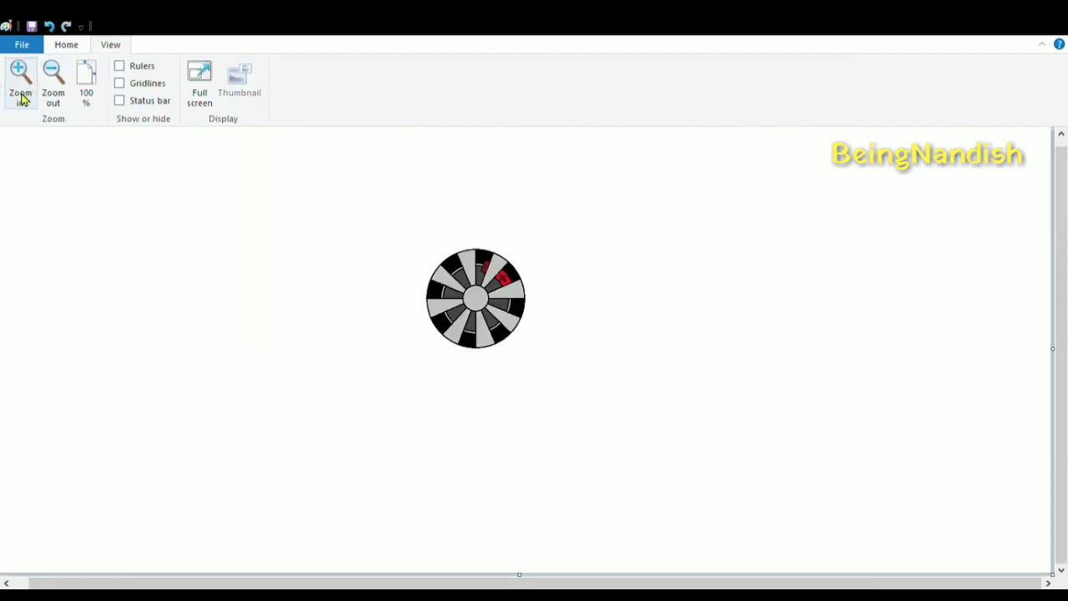
pyautogui.click(22, 84)
pyautogui.click(66, 44)
pyautogui.click(330, 67)
pyautogui.moveTo(532, 337); pyautogui.dragTo(566, 371)
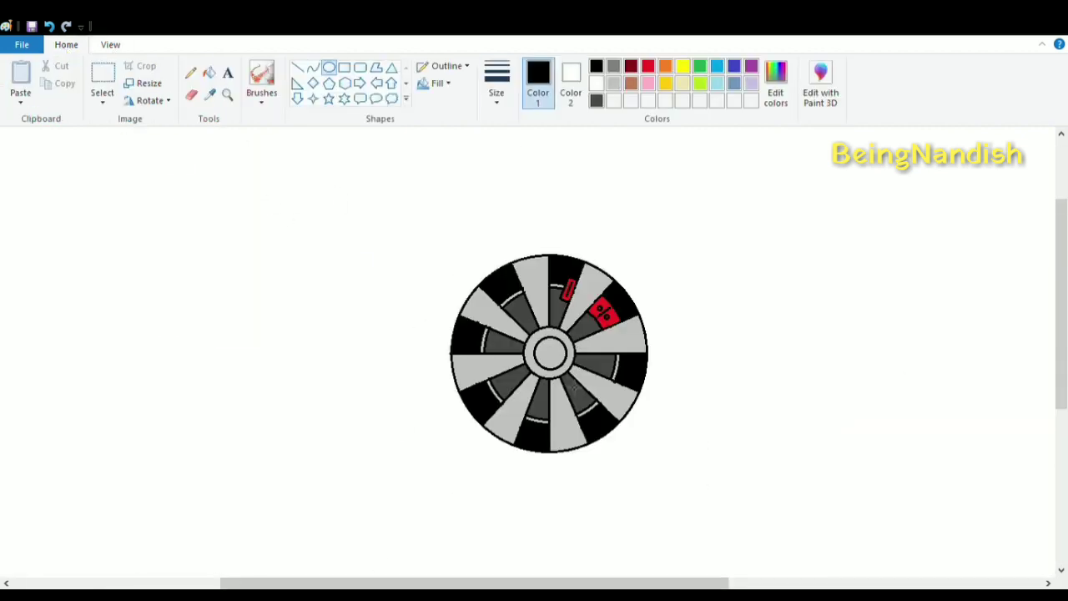
# Step: Draw a large black circle centered around the wheel and fill the ring between them with very dark gray as the tire
pyautogui.moveTo(431, 221)
pyautogui.mouseDown()
pyautogui.moveTo(632, 496)
pyautogui.moveTo(706, 498)
pyautogui.mouseUp()
pyautogui.moveTo(606, 380); pyautogui.dragTo(587, 374)
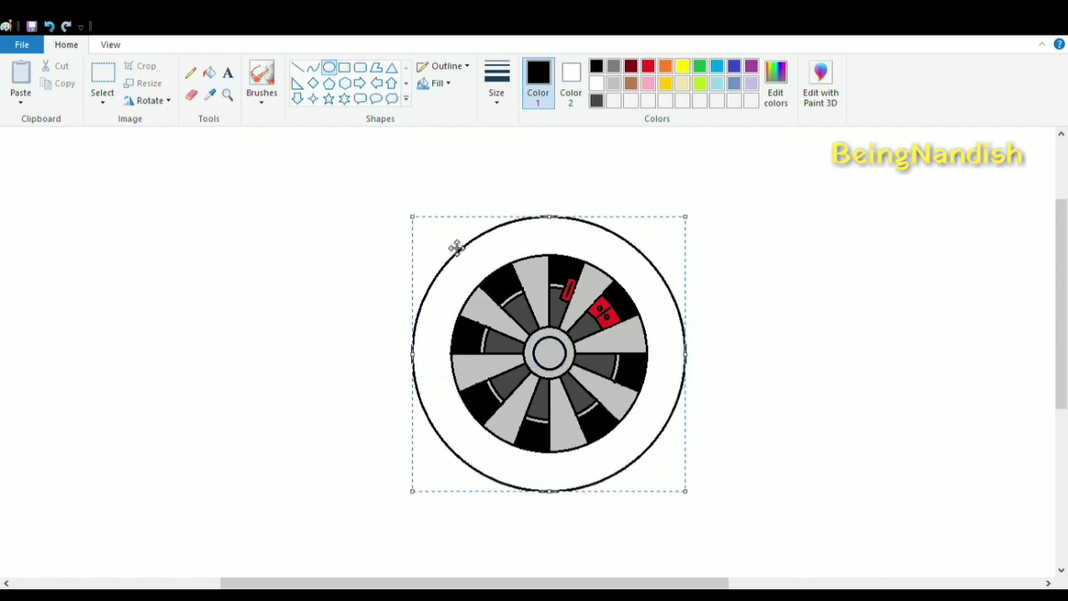
pyautogui.click(596, 100)
pyautogui.click(209, 73)
pyautogui.click(566, 239)
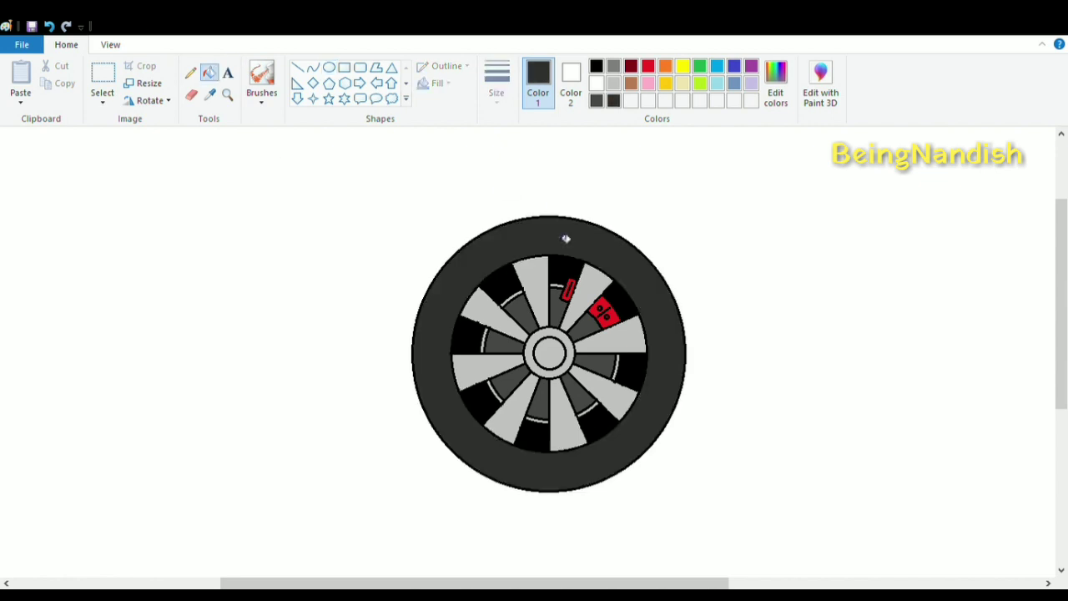
# Step: Select the whole finished wheel and move it to the upper-left corner of the canvas
pyautogui.click(115, 48)
pyautogui.click(63, 76)
pyautogui.click(67, 45)
pyautogui.click(109, 77)
pyautogui.moveTo(390, 213); pyautogui.dragTo(573, 389)
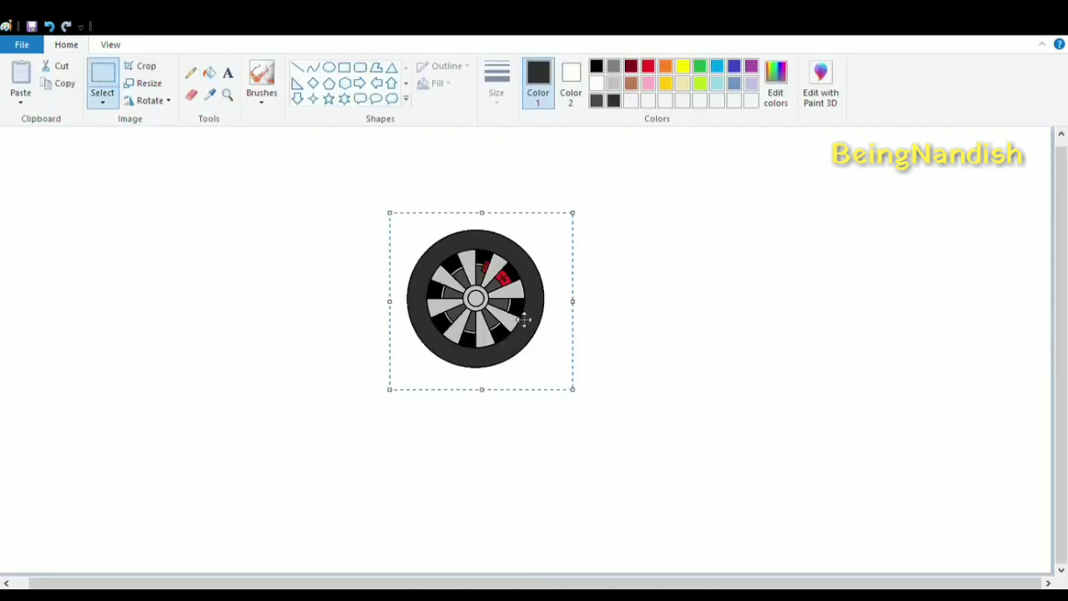
pyautogui.moveTo(526, 321); pyautogui.dragTo(152, 245)
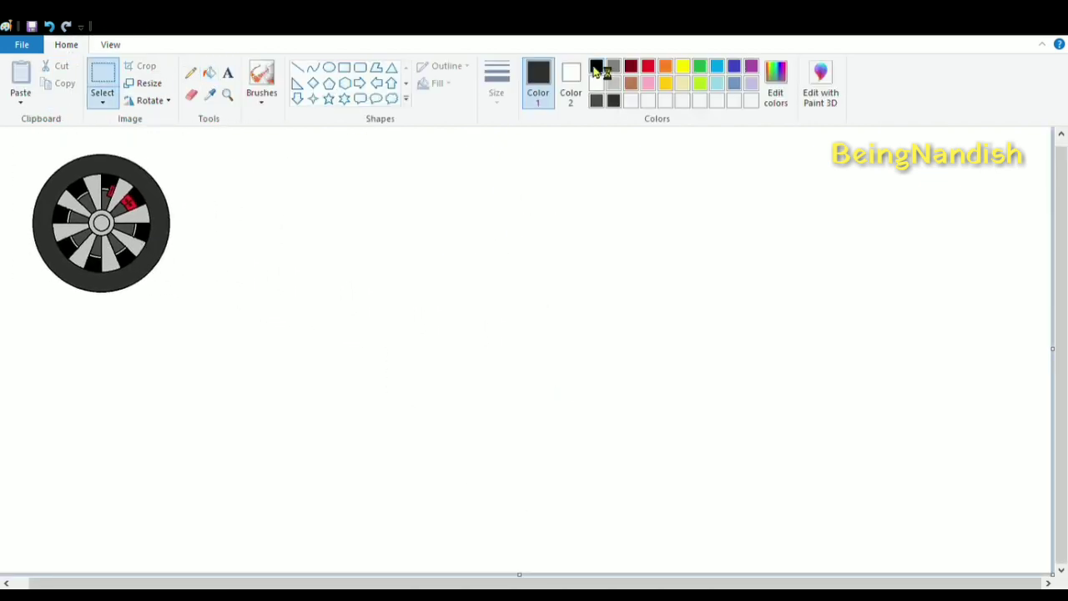
# Step: Draw a black circle for a second wheel on the empty canvas and reposition it
pyautogui.click(596, 67)
pyautogui.click(330, 67)
pyautogui.moveTo(388, 165); pyautogui.dragTo(479, 273)
pyautogui.moveTo(441, 216); pyautogui.dragTo(467, 321)
# Step: Draw vertical, horizontal and two diagonal lines through the new circle's center, dividing it into eight sectors
pyautogui.click(117, 48)
pyautogui.click(21, 77)
pyautogui.scroll(-1, 209, 251)
pyautogui.click(20, 77)
pyautogui.moveTo(353, 584); pyautogui.dragTo(429, 583)
pyautogui.scroll(-1, 212, 205)
pyautogui.scroll(-2, 426, 451)
pyautogui.click(66, 45)
pyautogui.click(298, 67)
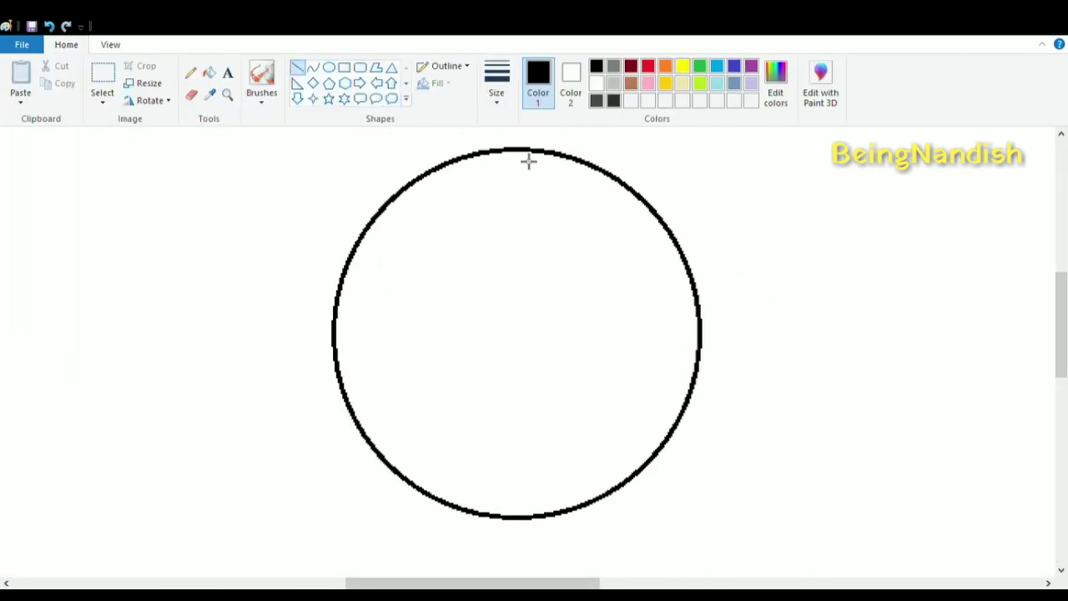
pyautogui.moveTo(519, 152); pyautogui.dragTo(538, 524)
pyautogui.moveTo(340, 339); pyautogui.dragTo(706, 350)
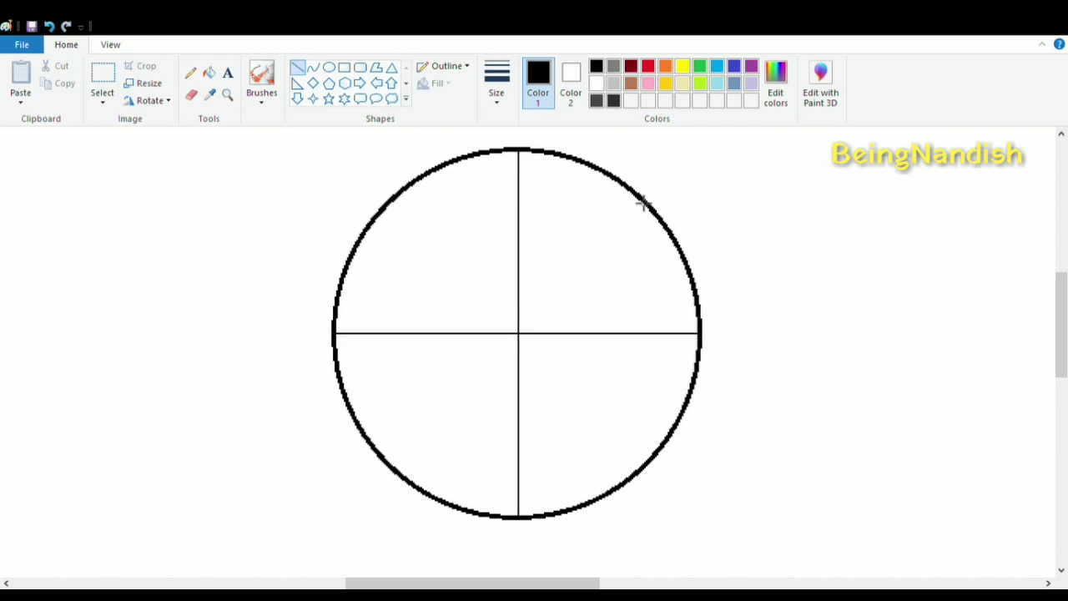
pyautogui.moveTo(643, 203); pyautogui.dragTo(397, 465)
pyautogui.moveTo(385, 208)
pyautogui.mouseDown()
pyautogui.moveTo(603, 398)
pyautogui.moveTo(655, 465)
pyautogui.mouseUp()
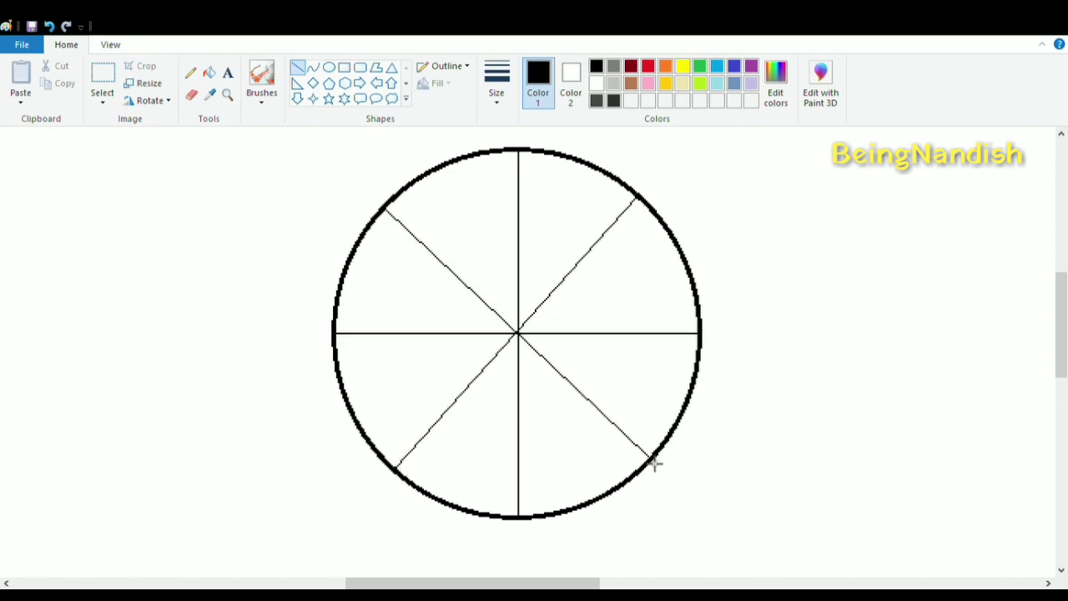
# Step: Add four more lines through the center to divide the circle into sixteen sectors
pyautogui.moveTo(450, 163); pyautogui.dragTo(590, 502)
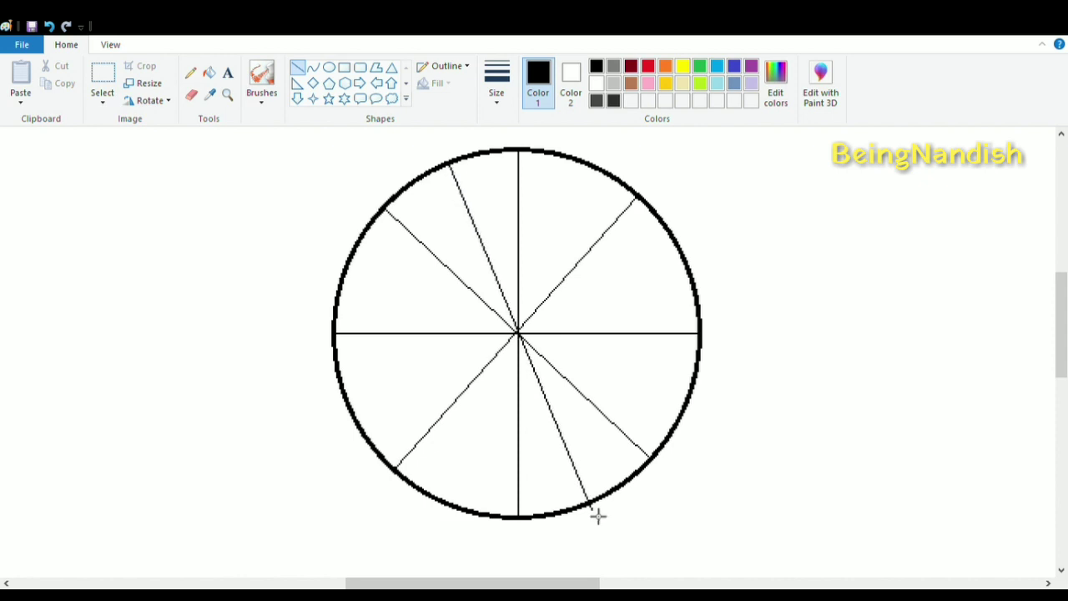
pyautogui.moveTo(585, 163); pyautogui.dragTo(452, 504)
pyautogui.moveTo(351, 271); pyautogui.dragTo(685, 400)
pyautogui.moveTo(685, 263); pyautogui.dragTo(351, 408)
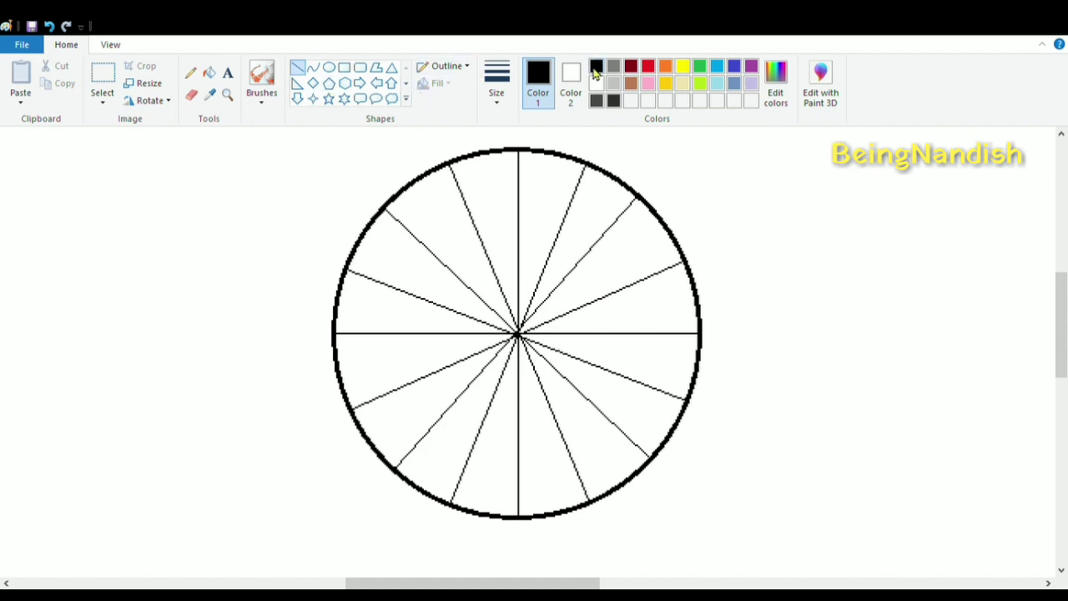
# Step: Fill every other sector of the circle with black
pyautogui.click(209, 72)
pyautogui.click(565, 160)
pyautogui.click(422, 219)
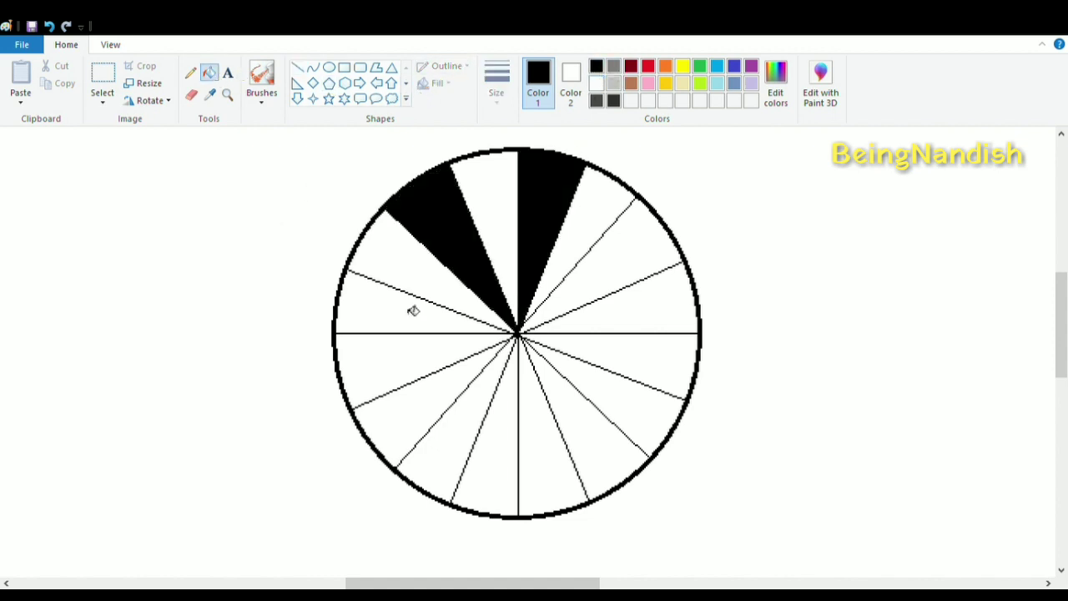
pyautogui.click(410, 310)
pyautogui.click(420, 404)
pyautogui.click(489, 451)
pyautogui.click(601, 441)
pyautogui.click(628, 260)
pyautogui.click(642, 367)
# Step: Draw a small thick black circle around the wheel's center and fill it with black as the hub
pyautogui.moveTo(484, 304); pyautogui.dragTo(560, 376)
pyautogui.click(50, 26)
pyautogui.click(500, 80)
pyautogui.click(518, 156)
pyautogui.moveTo(487, 304); pyautogui.dragTo(551, 369)
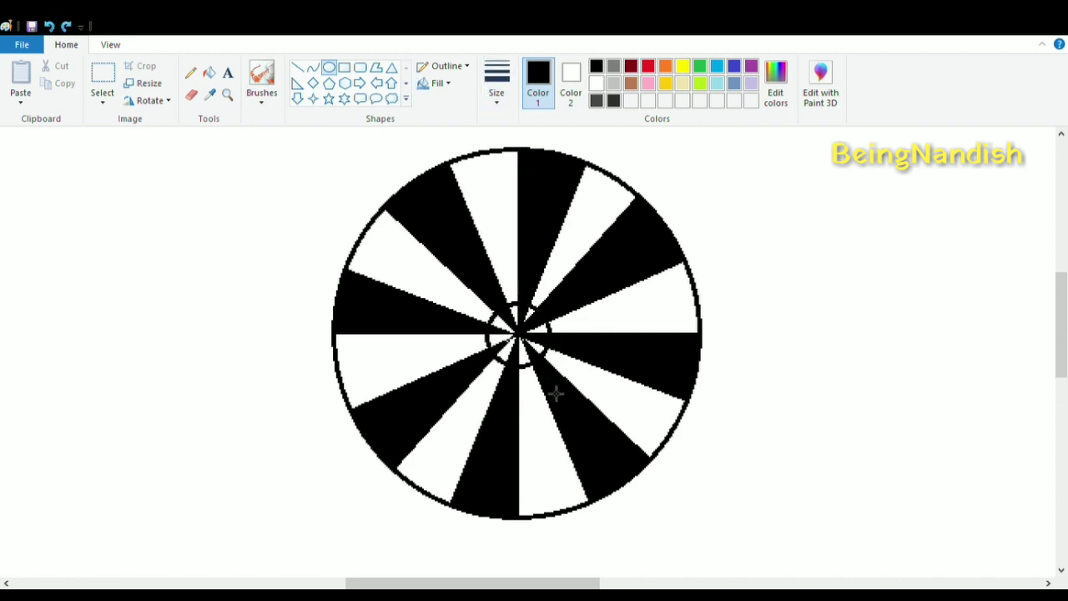
pyautogui.click(208, 73)
pyautogui.click(508, 354)
pyautogui.click(544, 333)
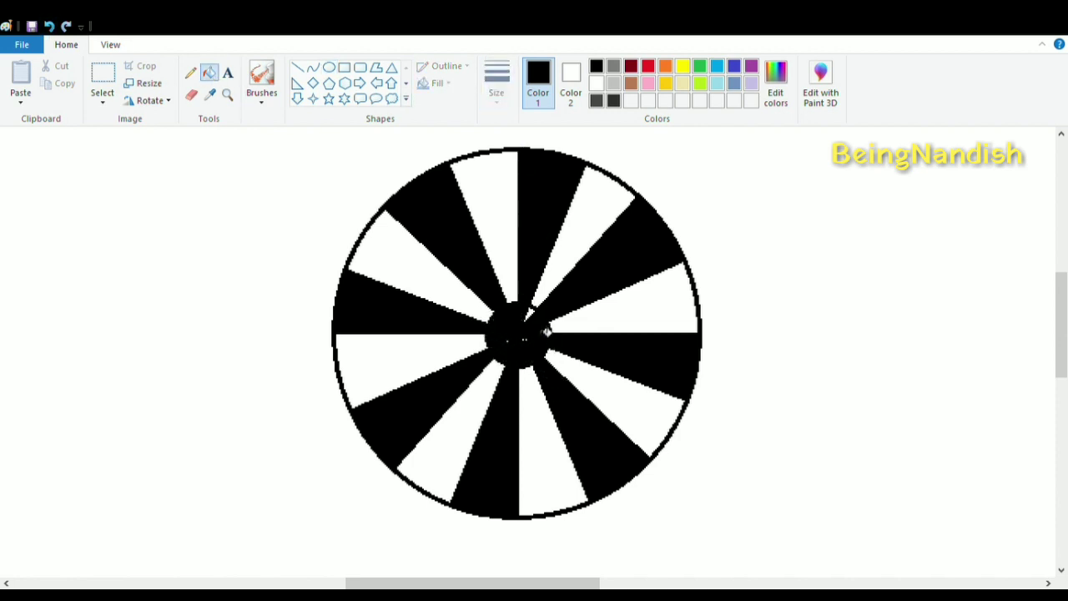
# Step: Recolor the connected black sectors, hub and outer outline with medium gray
pyautogui.click(262, 75)
pyautogui.click(613, 66)
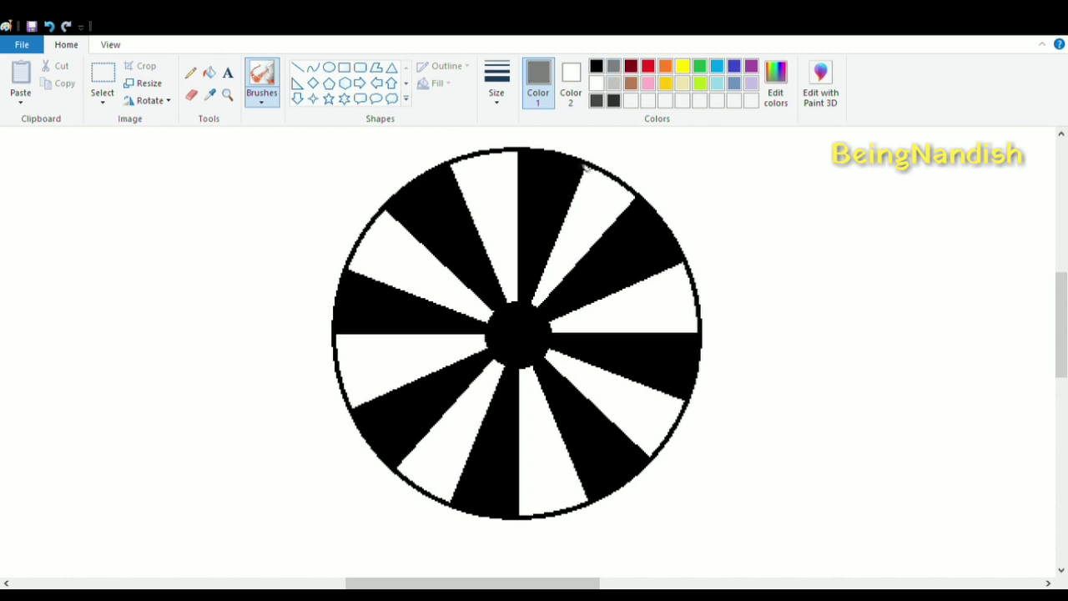
pyautogui.click(214, 76)
pyautogui.click(541, 197)
# Step: Fill the eight white sectors between the gray spokes with black
pyautogui.click(263, 75)
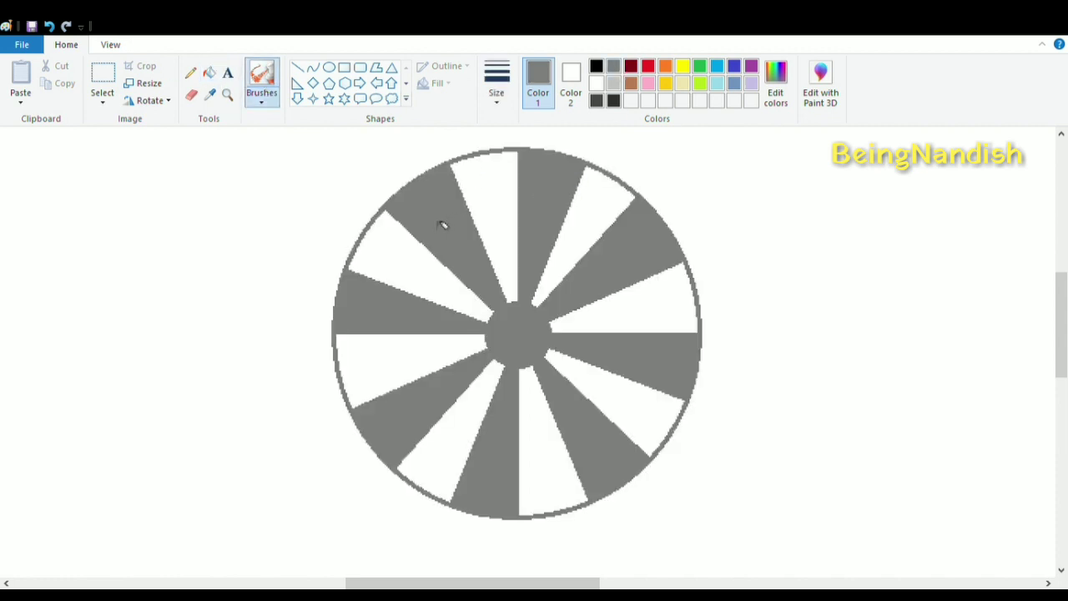
pyautogui.click(596, 67)
pyautogui.hotkey('alt', 'h')
pyautogui.press('k')
pyautogui.click(490, 191)
pyautogui.click(48, 26)
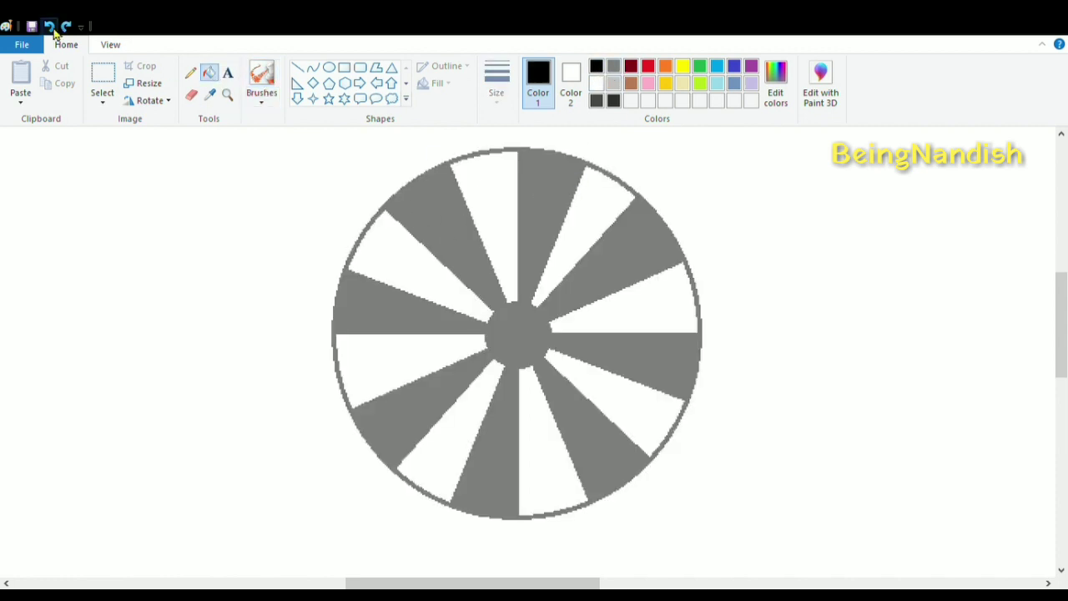
pyautogui.click(391, 245)
pyautogui.click(391, 362)
pyautogui.click(455, 449)
pyautogui.click(546, 457)
pyautogui.click(630, 404)
pyautogui.click(641, 299)
pyautogui.click(594, 221)
pyautogui.click(492, 205)
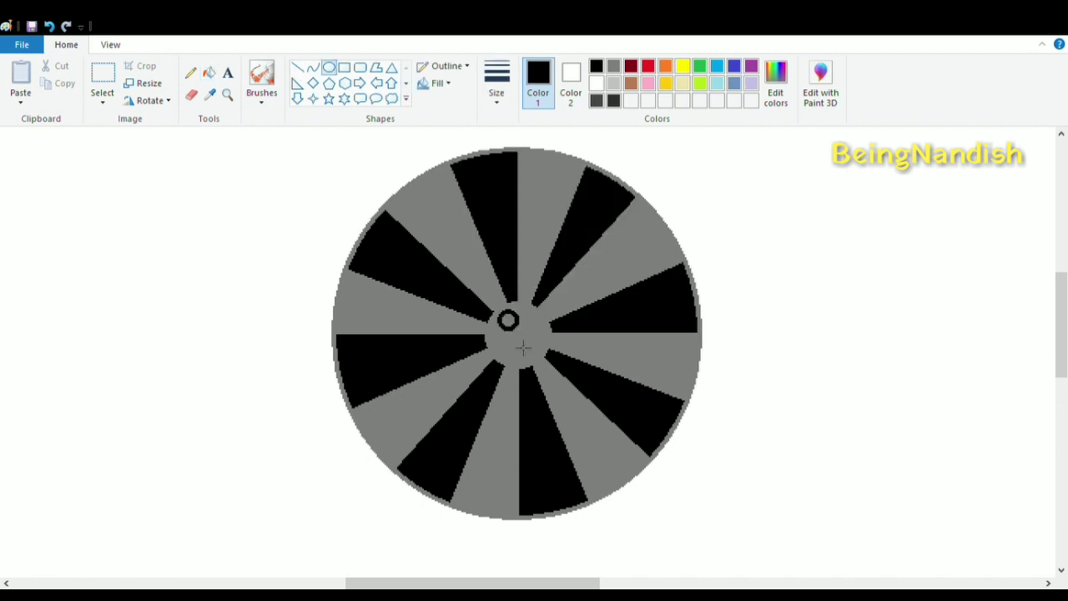
# Step: Draw a black circle centered inside the gray hub
pyautogui.moveTo(523, 348)
pyautogui.mouseDown()
pyautogui.moveTo(548, 383)
pyautogui.moveTo(533, 339)
pyautogui.mouseUp()
pyautogui.click(315, 201)
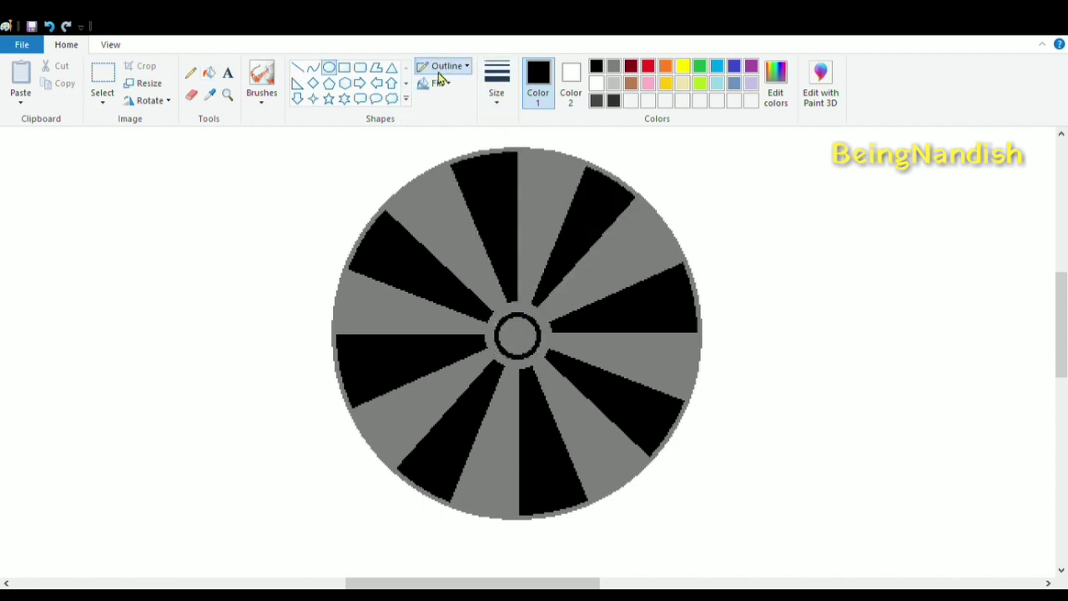
# Step: Draw a rough-textured black line along the middle of each of the eight gray spokes
pyautogui.moveTo(416, 183)
pyautogui.mouseDown()
pyautogui.moveTo(477, 268)
pyautogui.moveTo(459, 226)
pyautogui.moveTo(500, 304)
pyautogui.mouseUp()
pyautogui.click(48, 26)
pyautogui.click(297, 67)
pyautogui.moveTo(552, 160); pyautogui.dragTo(524, 301)
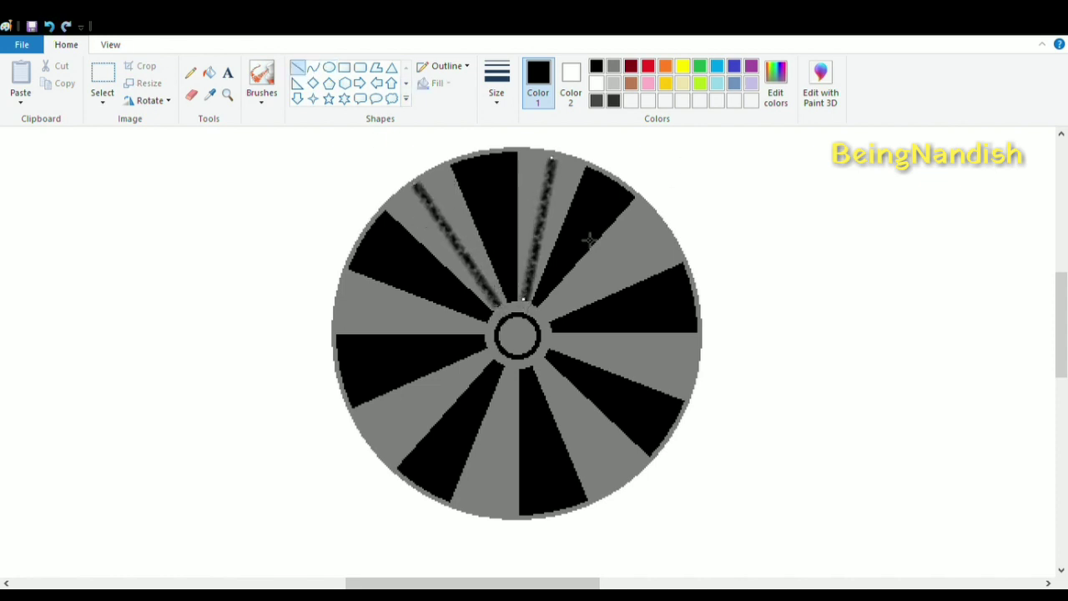
pyautogui.moveTo(659, 230); pyautogui.dragTo(554, 312)
pyautogui.moveTo(342, 300); pyautogui.dragTo(485, 326)
pyautogui.moveTo(374, 434)
pyautogui.mouseDown()
pyautogui.moveTo(489, 357)
pyautogui.moveTo(488, 511)
pyautogui.mouseUp()
pyautogui.moveTo(544, 368); pyautogui.dragTo(626, 481)
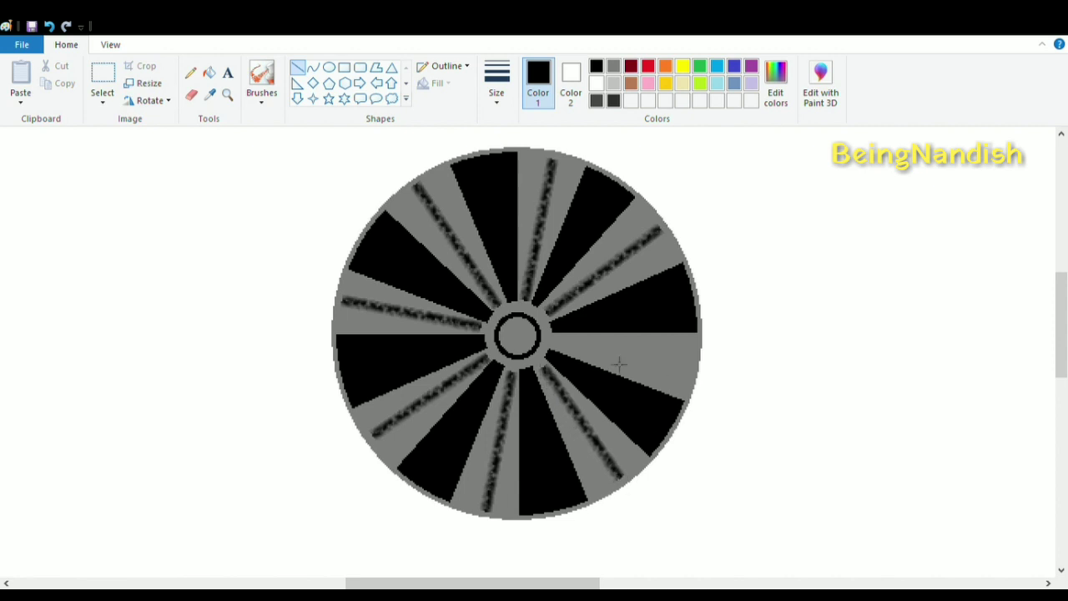
pyautogui.moveTo(558, 340); pyautogui.dragTo(698, 374)
# Step: Fill the inner circle of the hub with dark gray
pyautogui.click(614, 100)
pyautogui.click(208, 72)
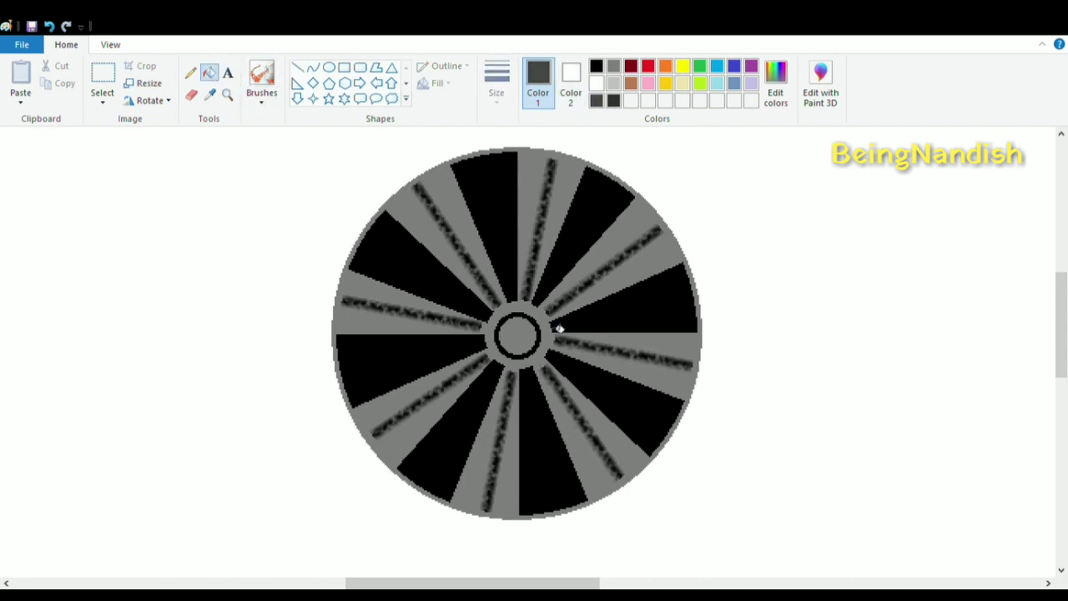
pyautogui.click(535, 323)
# Step: Draw a large black circle centered around the second wheel, with a smooth solid outline of adjusted thickness
pyautogui.click(110, 45)
pyautogui.click(52, 79)
pyautogui.click(66, 44)
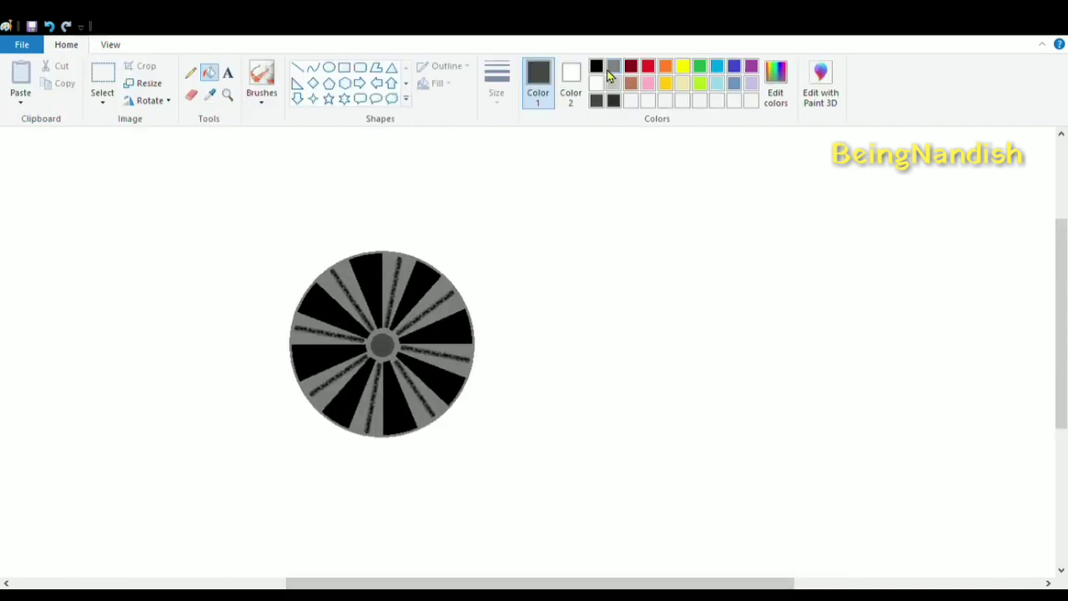
pyautogui.click(596, 66)
pyautogui.click(329, 67)
pyautogui.moveTo(261, 223)
pyautogui.mouseDown()
pyautogui.moveTo(508, 515)
pyautogui.moveTo(504, 501)
pyautogui.mouseUp()
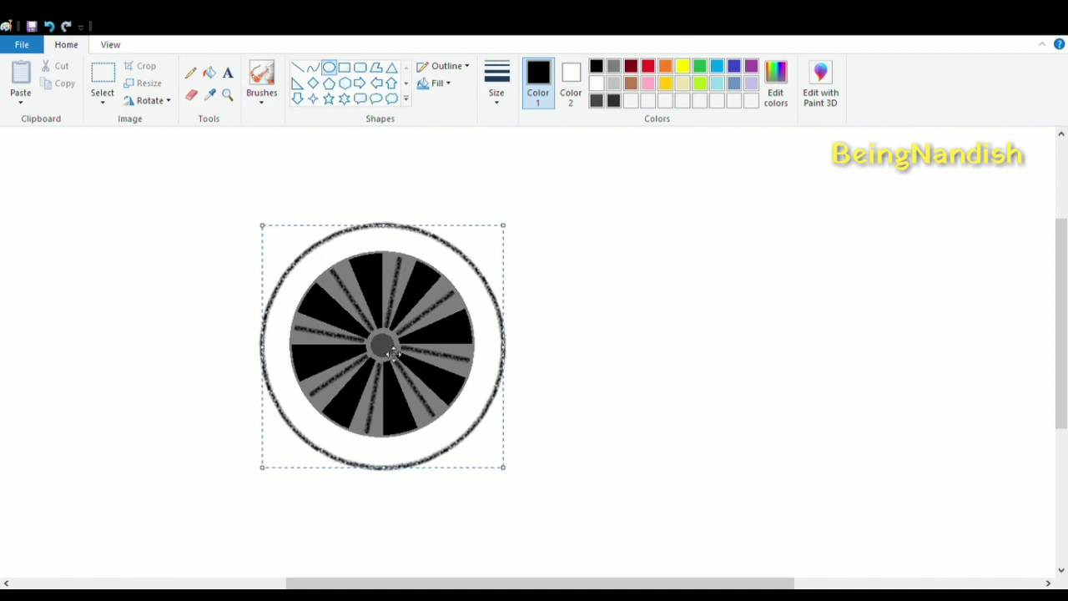
pyautogui.click(447, 65)
pyautogui.click(453, 110)
pyautogui.click(497, 84)
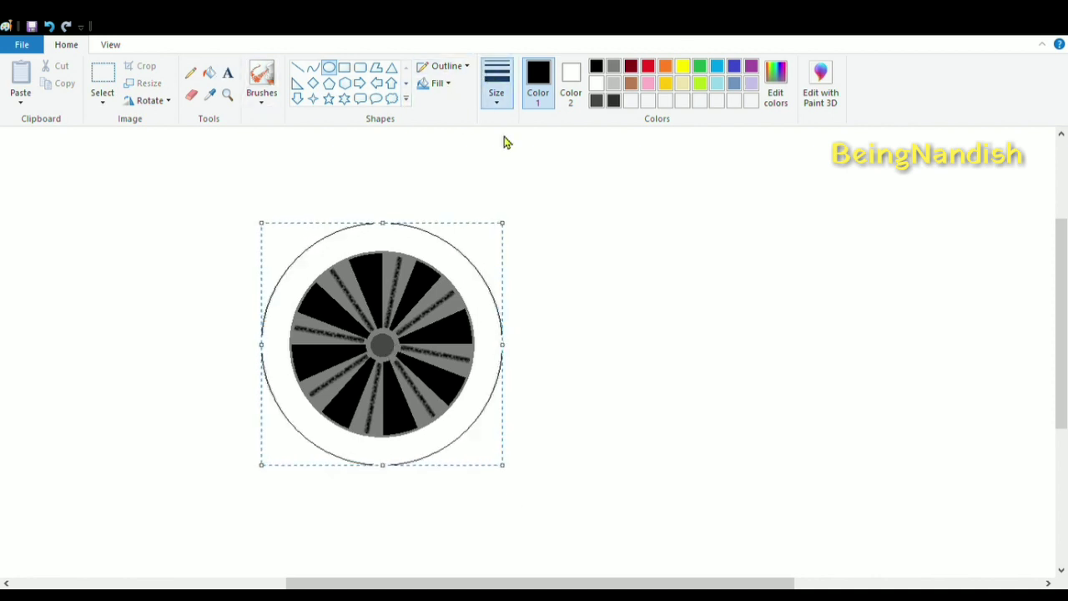
pyautogui.click(503, 142)
# Step: Fill the tire ring of the second wheel with a very dark gray
pyautogui.click(209, 72)
pyautogui.click(454, 248)
pyautogui.click(596, 100)
pyautogui.click(458, 265)
pyautogui.click(614, 100)
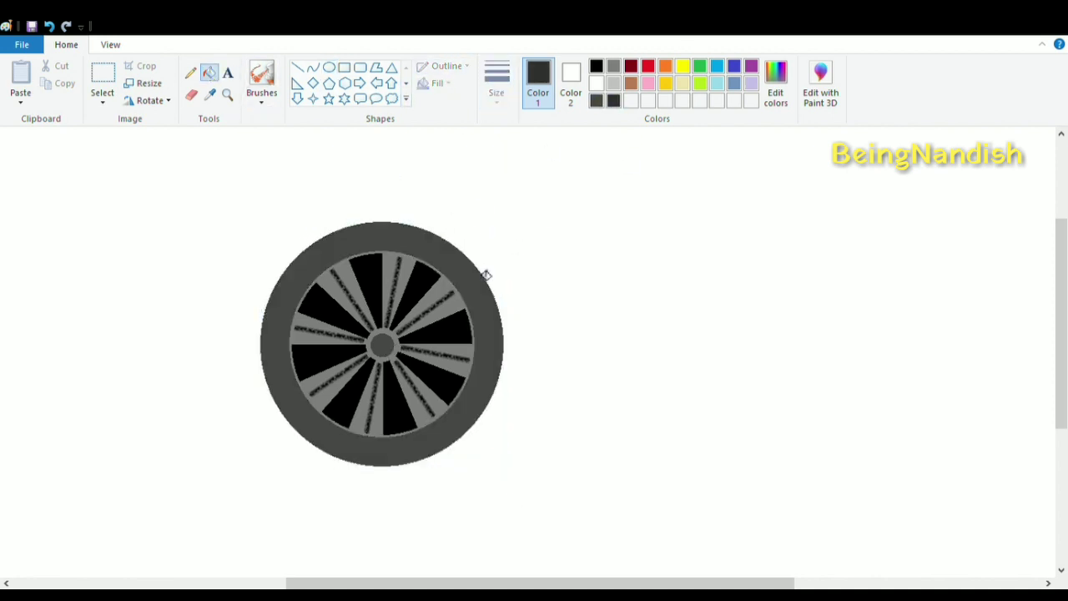
pyautogui.click(478, 280)
pyautogui.click(412, 243)
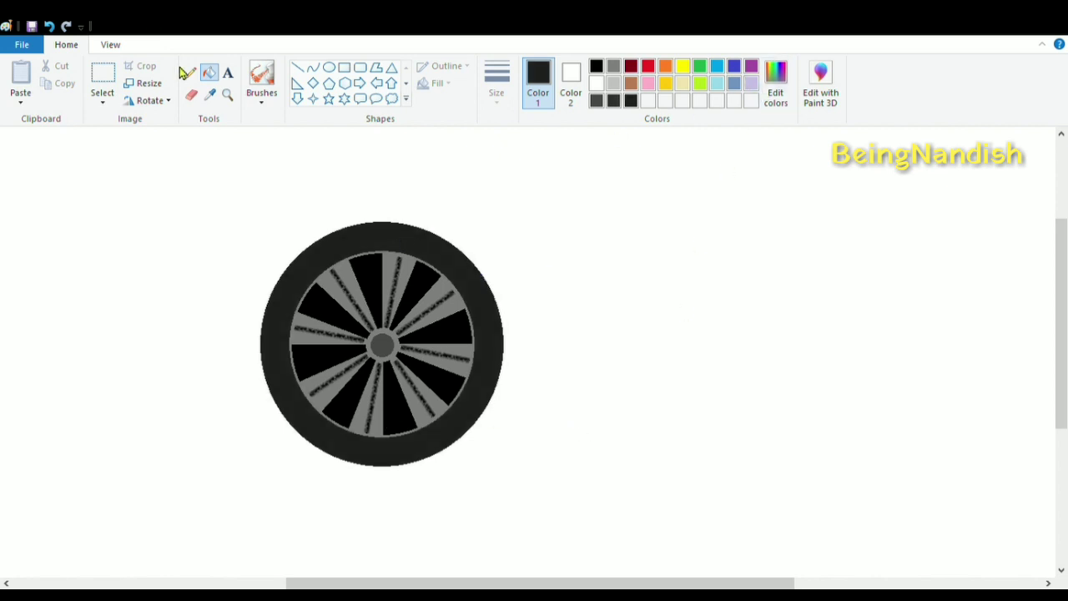
# Step: Move the whole second wheel up beside the first wheel
pyautogui.click(111, 44)
pyautogui.click(62, 93)
pyautogui.click(66, 46)
pyautogui.click(103, 75)
pyautogui.moveTo(394, 244); pyautogui.dragTo(530, 385)
pyautogui.moveTo(474, 342); pyautogui.dragTo(281, 257)
pyautogui.click(461, 271)
# Step: Draw a black circle outline in the empty area beside the second wheel to start a third wheel
pyautogui.click(329, 67)
pyautogui.moveTo(452, 272); pyautogui.dragTo(561, 394)
pyautogui.click(584, 384)
# Step: Draw thin vertical, horizontal and two diagonal black lines through the circle's center, dividing it into eight sectors
pyautogui.click(110, 45)
pyautogui.click(21, 84)
pyautogui.scroll(-1, 359, 467)
pyautogui.moveTo(357, 584); pyautogui.dragTo(640, 569)
pyautogui.scroll(-1, 635, 501)
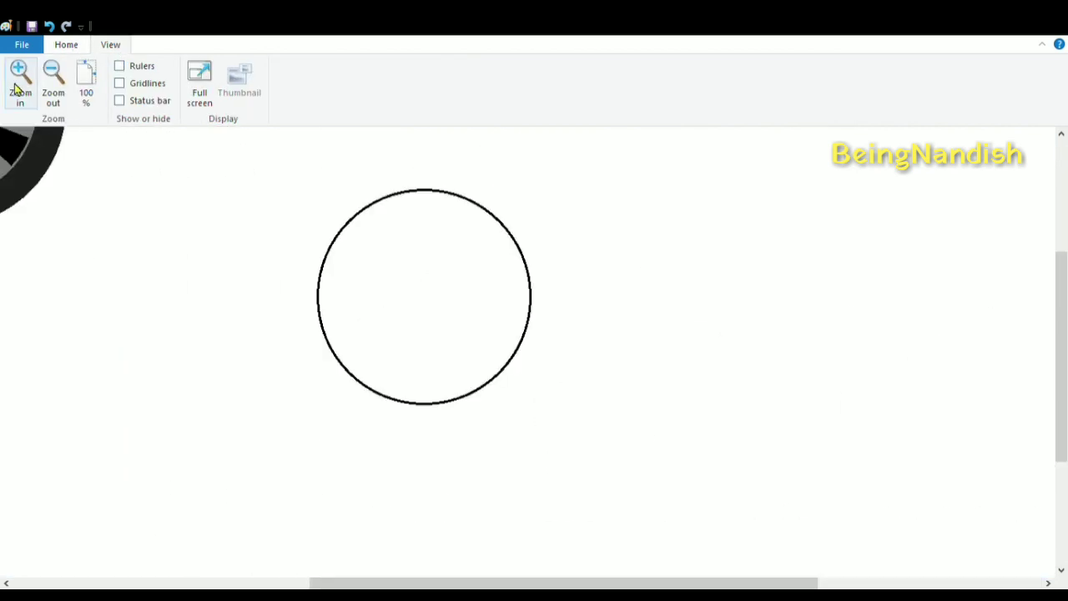
pyautogui.click(16, 87)
pyautogui.moveTo(336, 587); pyautogui.dragTo(429, 587)
pyautogui.click(66, 45)
pyautogui.click(297, 67)
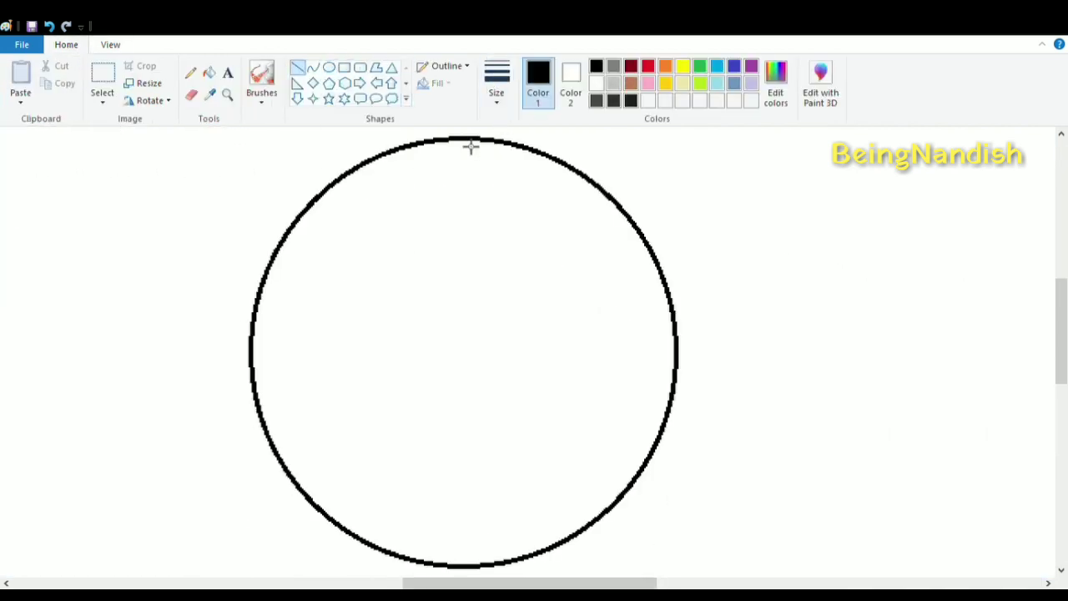
pyautogui.moveTo(465, 139); pyautogui.dragTo(462, 570)
pyautogui.moveTo(252, 349); pyautogui.dragTo(676, 349)
pyautogui.moveTo(322, 195); pyautogui.dragTo(612, 501)
pyautogui.moveTo(399, 442); pyautogui.dragTo(321, 507)
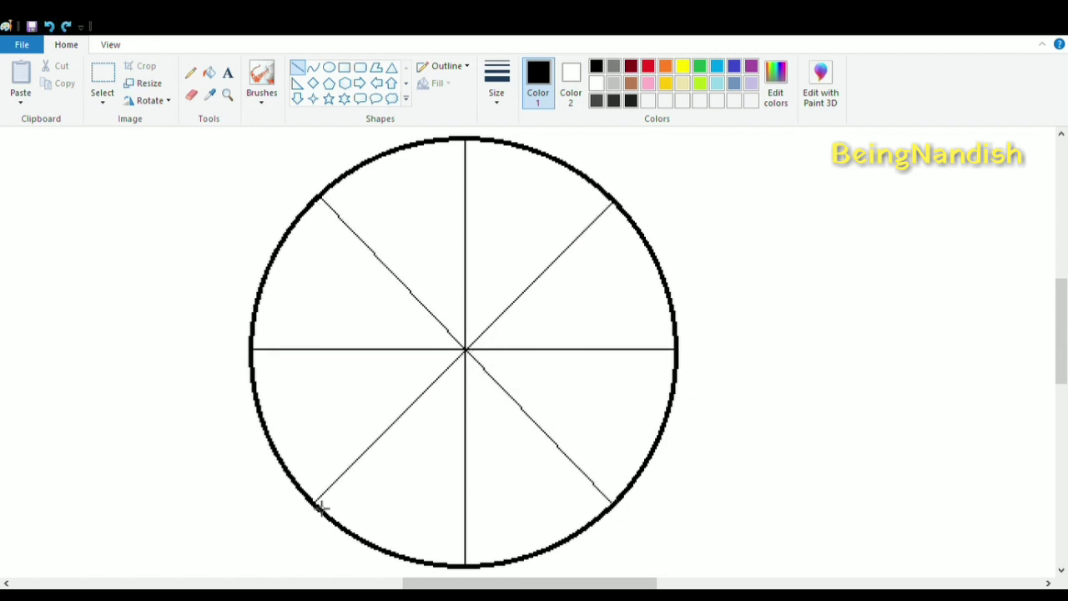
# Step: Draw a small black circle and place it centered on the vertical line just inside the rim's upper edge
pyautogui.click(329, 67)
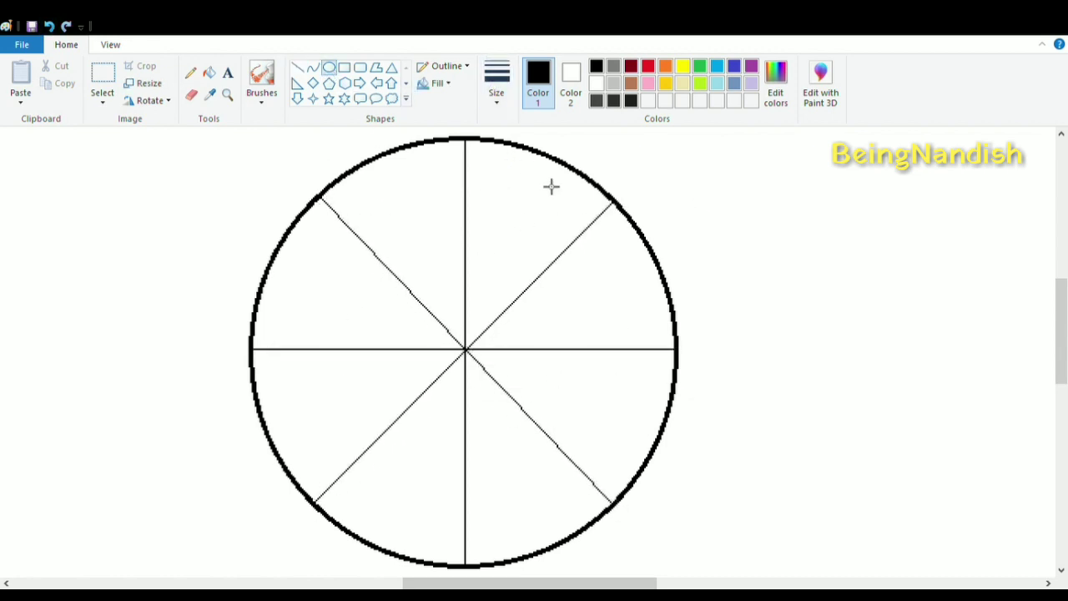
pyautogui.moveTo(134, 176); pyautogui.dragTo(190, 234)
pyautogui.click(103, 79)
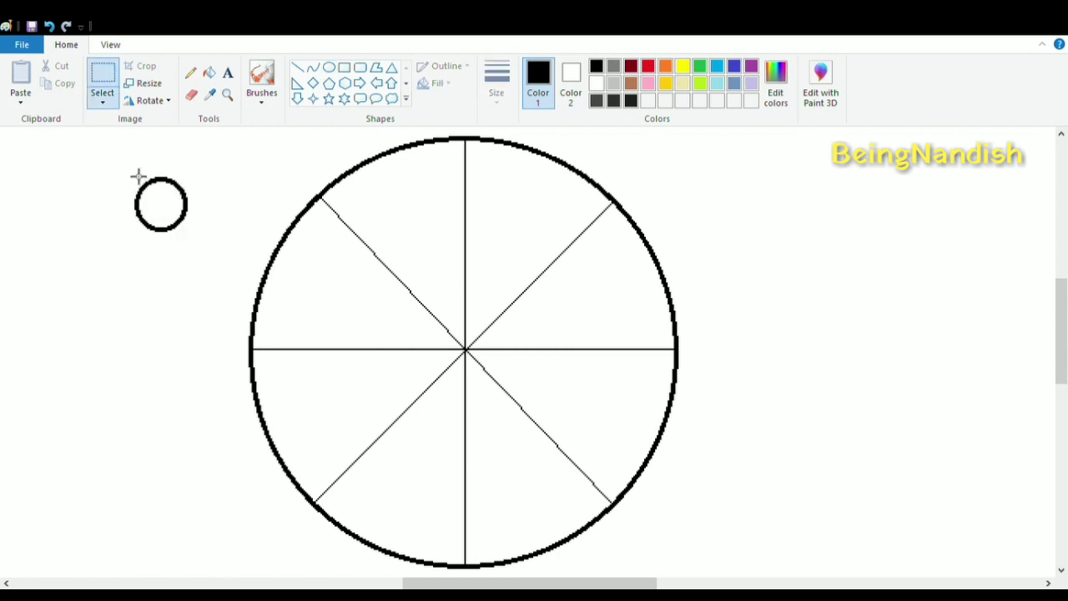
pyautogui.moveTo(131, 167); pyautogui.dragTo(482, 194)
pyautogui.click(302, 186)
# Step: Paste copies of the small circle onto the upper-left, left, lower-left and lower vertical guide lines near the rim
pyautogui.hotkey('ctrl', 'v')
pyautogui.moveTo(45, 179); pyautogui.dragTo(313, 358)
pyautogui.click(196, 234)
pyautogui.hotkey('ctrl', 'v')
pyautogui.click(201, 202)
pyautogui.hotkey('ctrl', 'v')
pyautogui.moveTo(40, 179); pyautogui.dragTo(473, 527)
pyautogui.click(178, 238)
# Step: Paste copies of the small circle onto the lower-right, right and upper-right guide lines to complete the ring of eight
pyautogui.hotkey('ctrl', 'v')
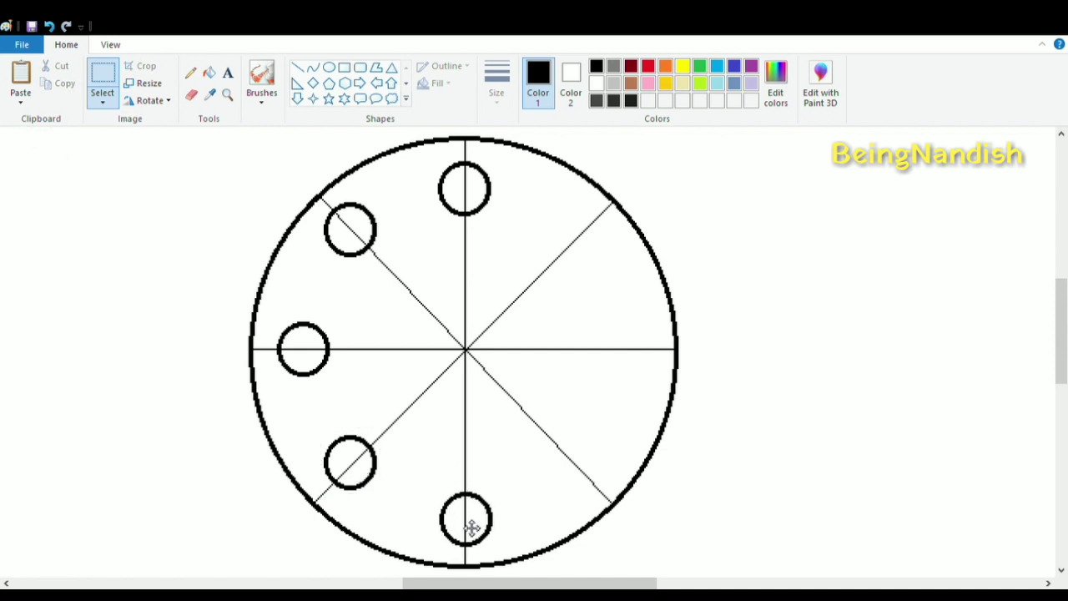
pyautogui.click(181, 313)
pyautogui.hotkey('ctrl', 'v')
pyautogui.moveTo(37, 171); pyautogui.dragTo(635, 355)
pyautogui.click(501, 306)
pyautogui.hotkey('ctrl', 'v')
pyautogui.click(284, 222)
pyautogui.hotkey('ctrl', 'v')
pyautogui.moveTo(37, 171); pyautogui.dragTo(591, 234)
# Step: Draw a medium black circle centered on the guide line intersection, inside the ring of small circles
pyautogui.click(329, 67)
pyautogui.moveTo(380, 258); pyautogui.dragTo(569, 448)
pyautogui.moveTo(576, 538); pyautogui.dragTo(618, 551)
pyautogui.moveTo(508, 386); pyautogui.dragTo(475, 356)
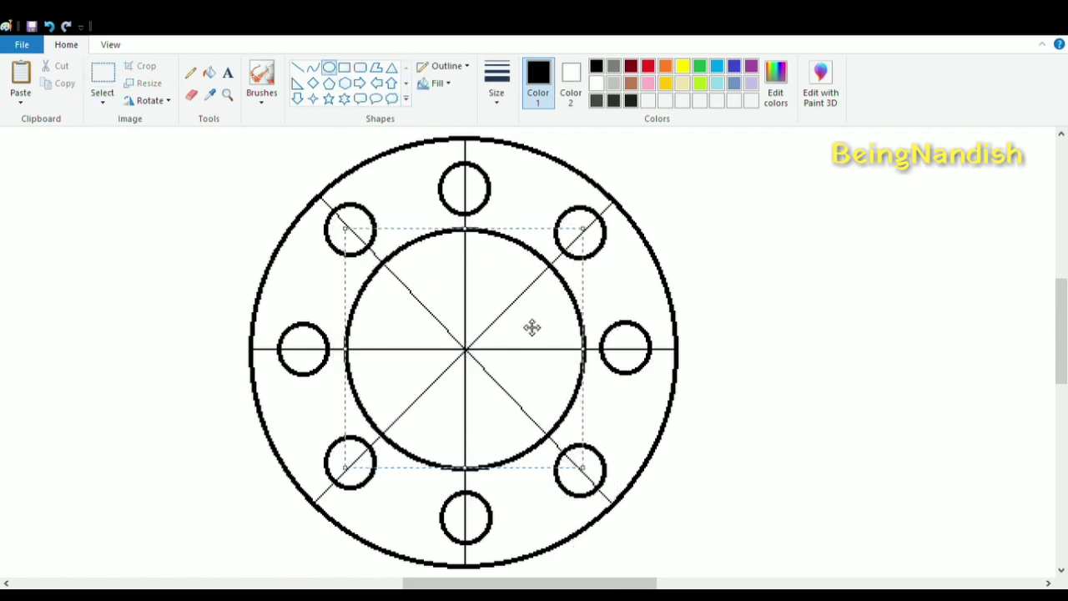
pyautogui.click(511, 225)
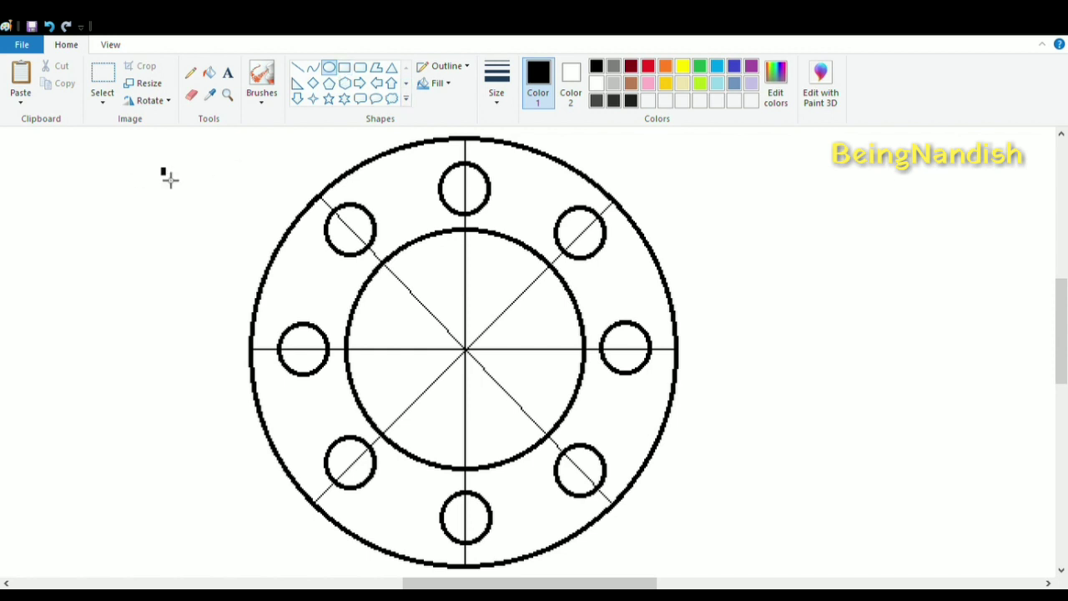
# Step: Draw a smaller black circle and place it on the vertical line inside the upper edge of the medium circle
pyautogui.moveTo(170, 178); pyautogui.dragTo(195, 204)
pyautogui.click(103, 84)
pyautogui.moveTo(153, 158); pyautogui.dragTo(475, 272)
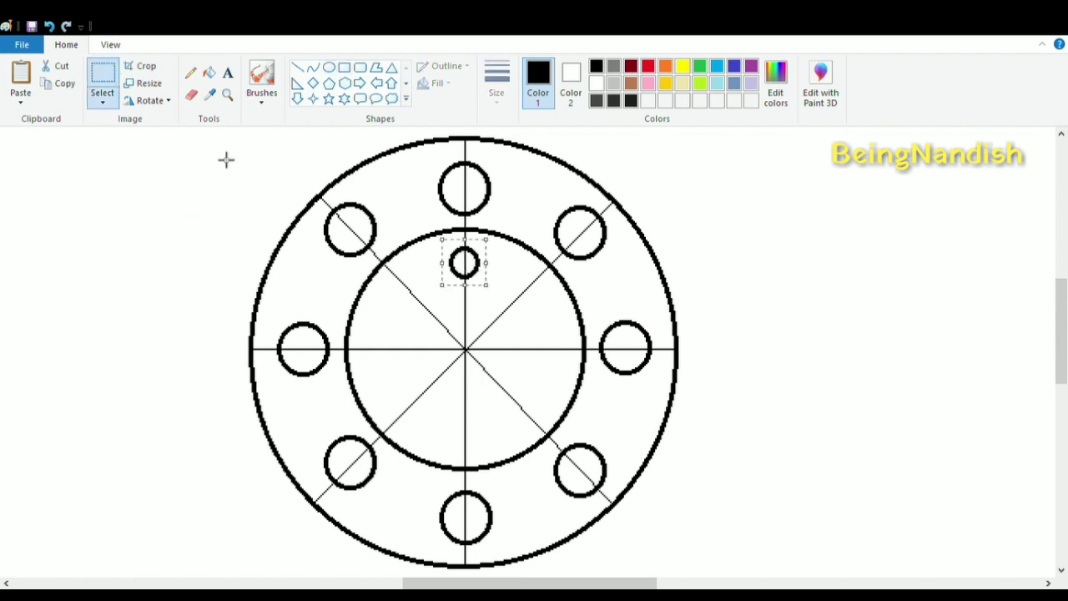
# Step: Paste copies of the smaller circle onto the upper-right, upper-left, left and lower-left guide lines inside the medium circle
pyautogui.click(256, 201)
pyautogui.hotkey('ctrl', 'v')
pyautogui.moveTo(31, 161); pyautogui.dragTo(534, 300)
pyautogui.hotkey('ctrl', 'v')
pyautogui.moveTo(40, 164); pyautogui.dragTo(416, 296)
pyautogui.hotkey('ctrl', 'v')
pyautogui.moveTo(39, 163); pyautogui.dragTo(389, 359)
pyautogui.hotkey('ctrl', 'v')
pyautogui.moveTo(38, 165); pyautogui.dragTo(419, 420)
# Step: Paste copies of the smaller circle onto the lower vertical, lower-right and right guide lines inside the medium circle
pyautogui.hotkey('ctrl', 'v')
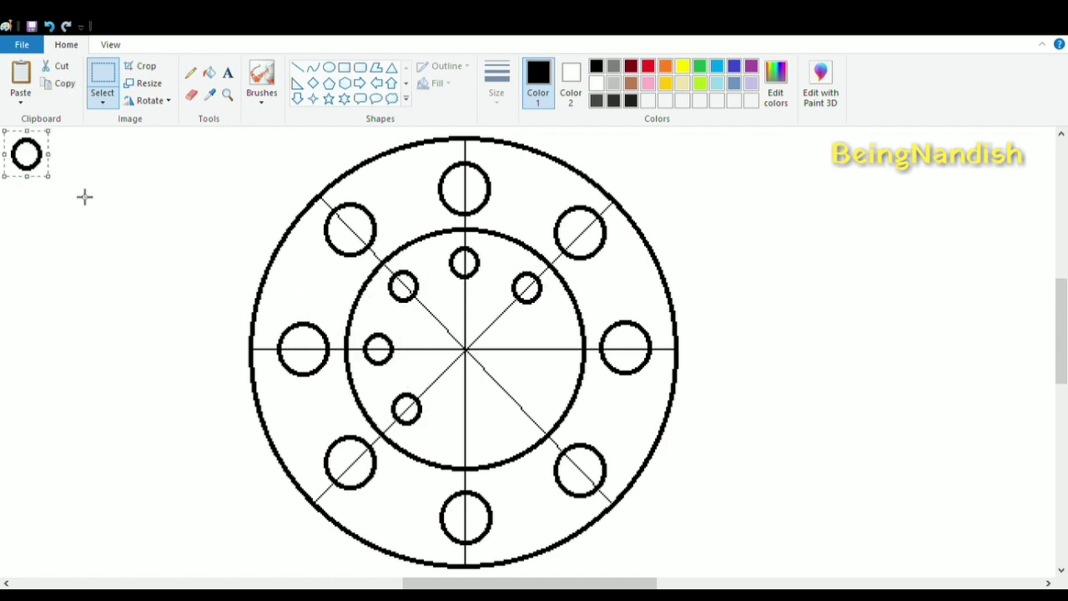
pyautogui.moveTo(38, 165); pyautogui.dragTo(476, 446)
pyautogui.hotkey('ctrl', 'v')
pyautogui.moveTo(39, 165); pyautogui.dragTo(539, 425)
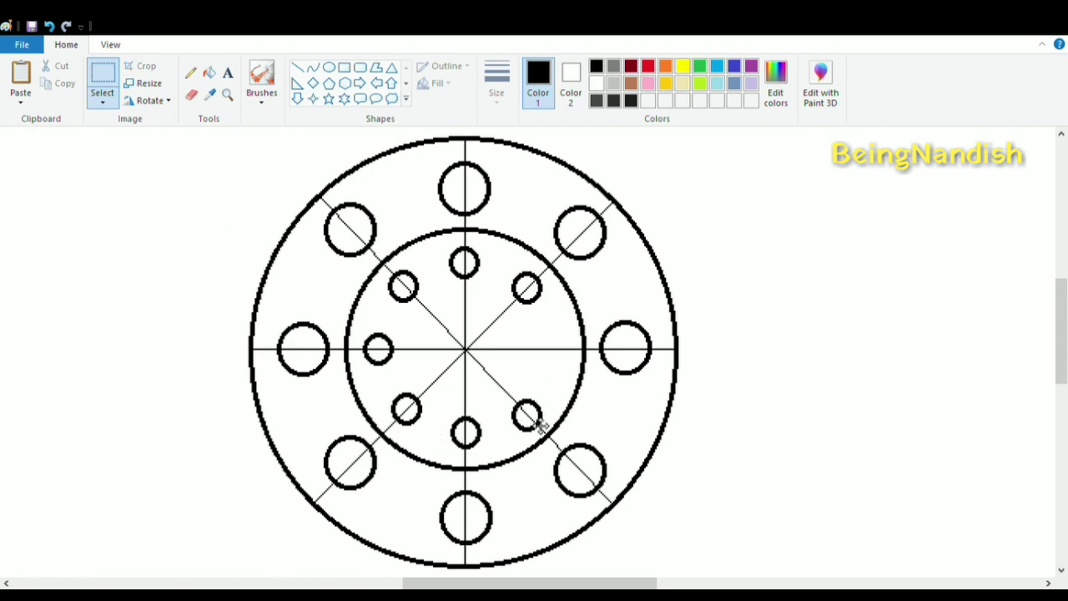
pyautogui.hotkey('ctrl', 'v')
pyautogui.moveTo(38, 165); pyautogui.dragTo(567, 359)
# Step: Draw a hub circle centered on the guide line intersection, and erase the guide lines between the circles
pyautogui.click(329, 67)
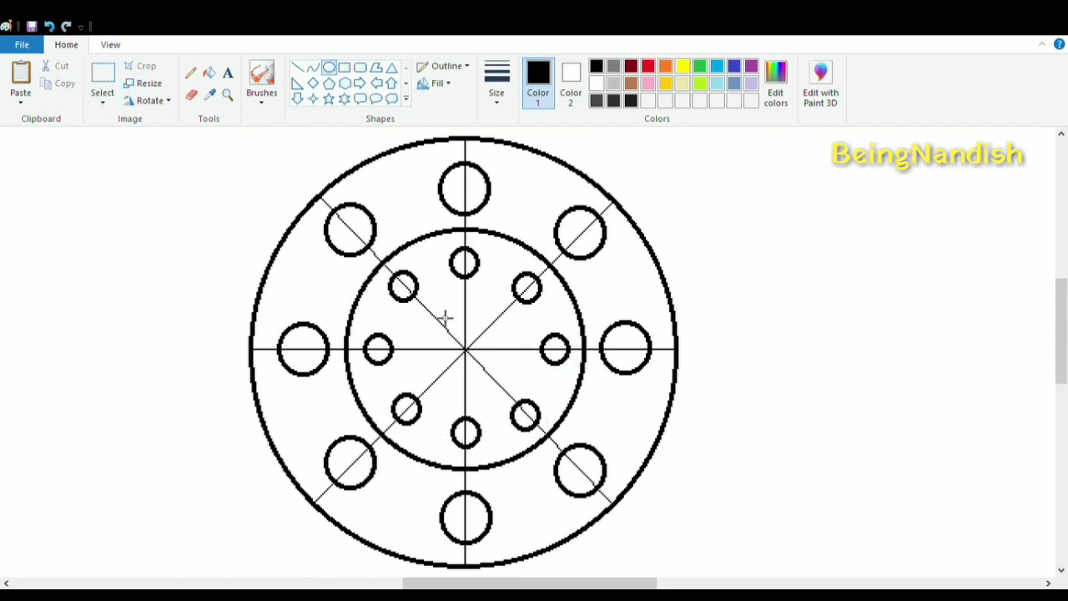
pyautogui.moveTo(420, 304); pyautogui.dragTo(509, 392)
pyautogui.moveTo(474, 350); pyautogui.dragTo(476, 350)
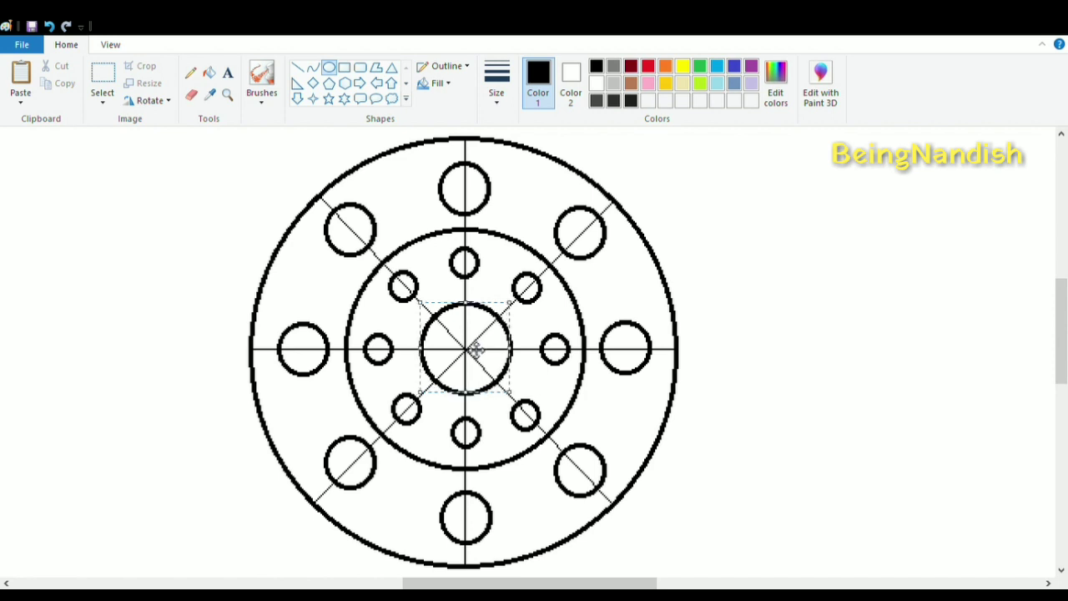
pyautogui.click(191, 95)
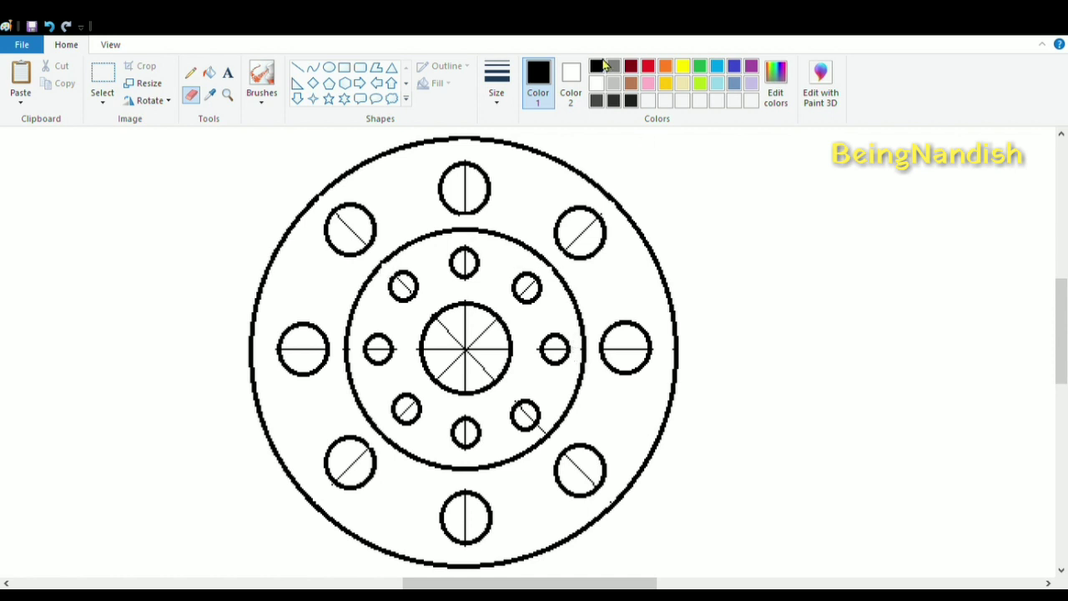
# Step: Fill both halves of all eight outer small circles with dark gray
pyautogui.click(614, 99)
pyautogui.click(209, 73)
pyautogui.click(455, 188)
pyautogui.click(476, 188)
pyautogui.click(350, 230)
pyautogui.click(303, 349)
pyautogui.click(351, 463)
pyautogui.click(455, 517)
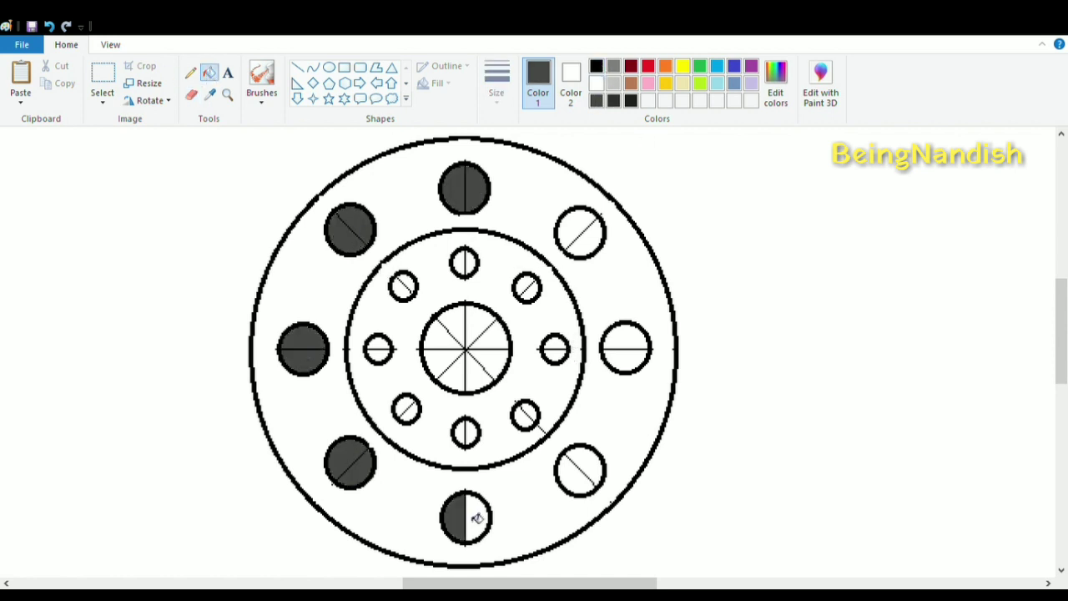
pyautogui.click(478, 518)
pyautogui.click(573, 479)
pyautogui.click(587, 468)
pyautogui.click(626, 358)
pyautogui.click(626, 340)
pyautogui.click(586, 239)
pyautogui.click(575, 225)
# Step: Refill both halves of the eight outer small circles with a darker gray
pyautogui.click(614, 101)
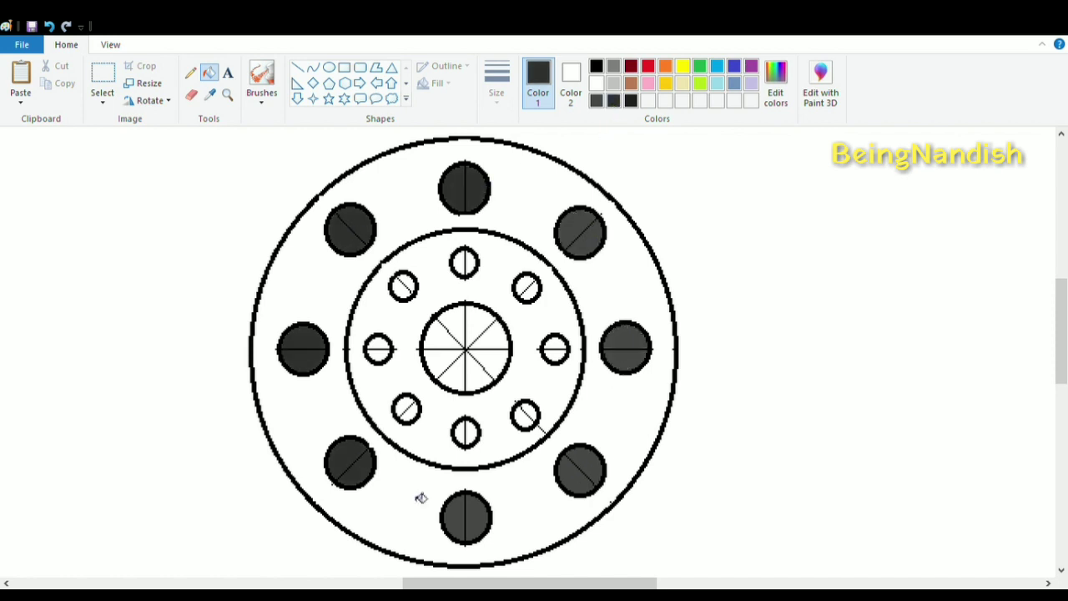
pyautogui.click(455, 517)
pyautogui.click(477, 517)
pyautogui.click(572, 479)
pyautogui.click(589, 463)
pyautogui.click(626, 359)
pyautogui.click(626, 337)
pyautogui.click(588, 241)
pyautogui.click(573, 225)
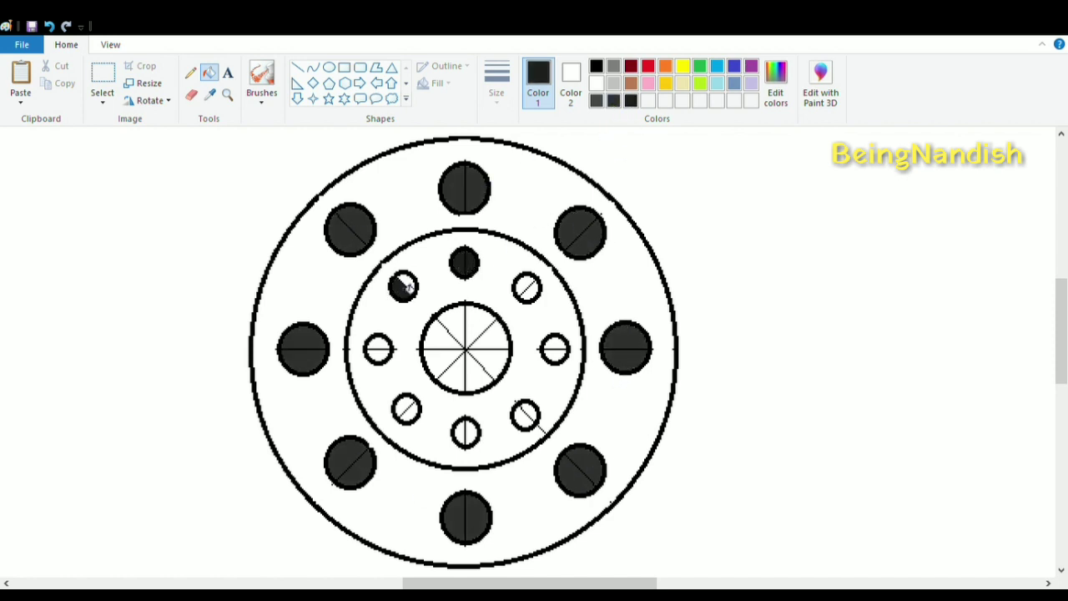
# Step: Fill the eight smaller inner circles with a nearly black gray
pyautogui.click(525, 417)
pyautogui.click(556, 357)
pyautogui.click(555, 340)
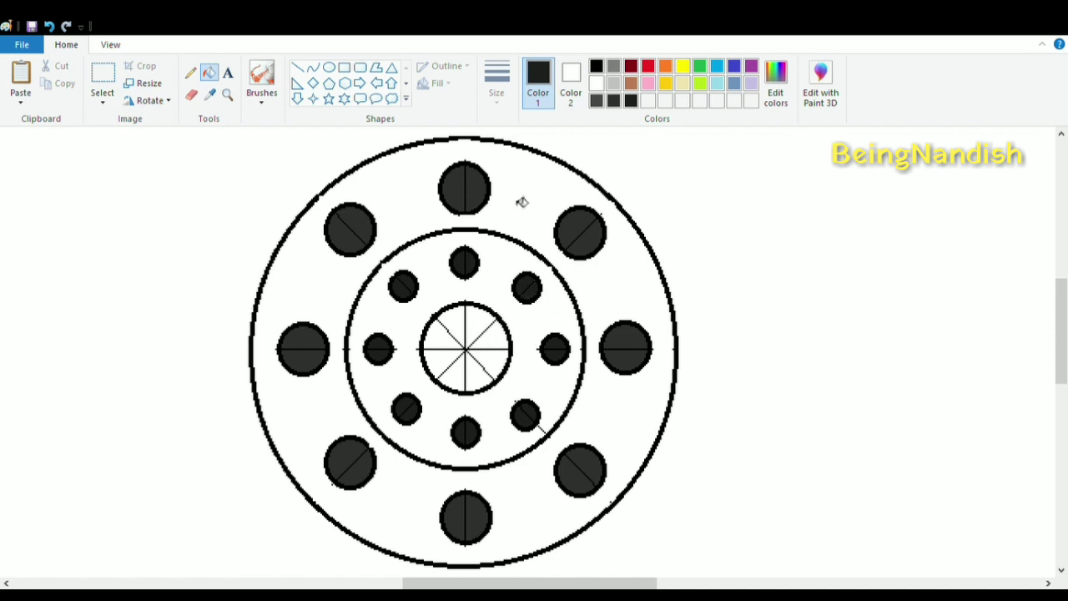
# Step: Fill all eight sectors of the central hub circle with black
pyautogui.click(597, 67)
pyautogui.click(479, 322)
pyautogui.click(453, 323)
pyautogui.click(442, 339)
pyautogui.click(441, 359)
pyautogui.click(455, 375)
pyautogui.click(474, 375)
pyautogui.click(492, 359)
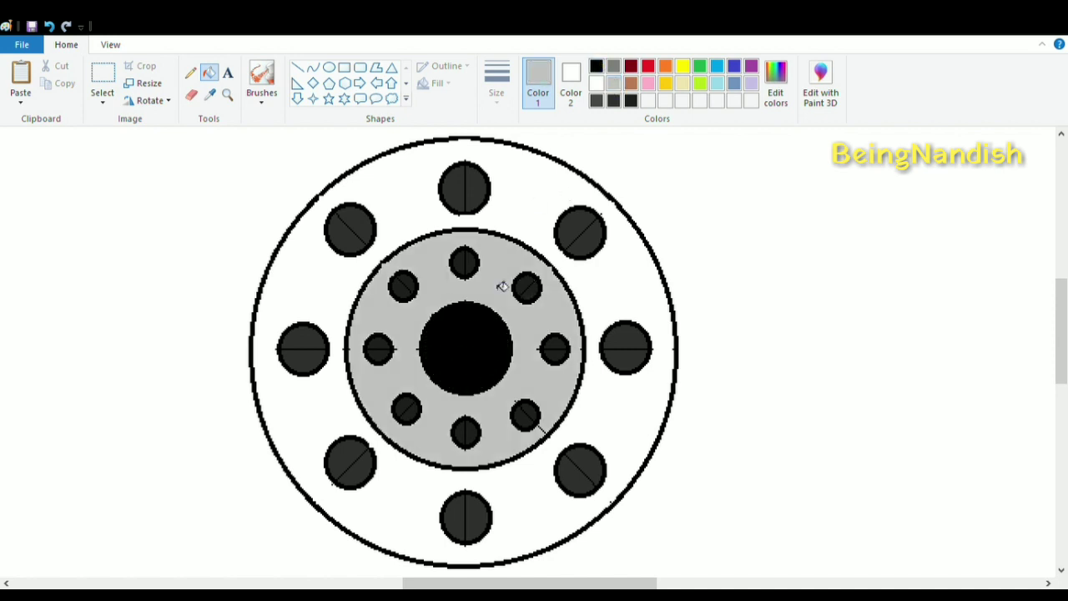
# Step: Fill the inner disc around the hub with medium gray and the outer disc with light gray
pyautogui.click(613, 68)
pyautogui.click(507, 281)
pyautogui.click(544, 168)
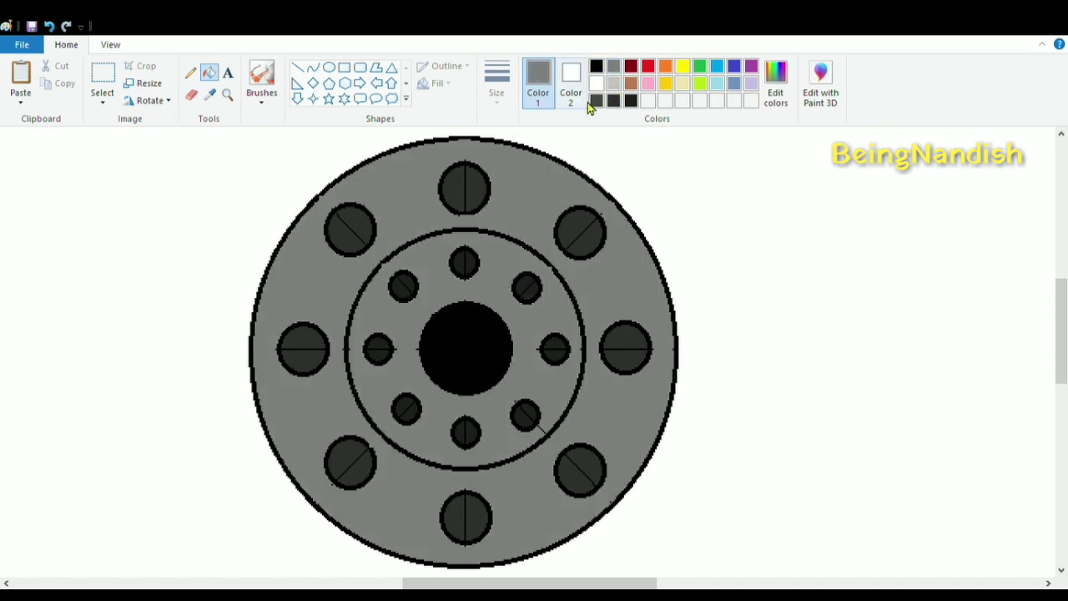
pyautogui.click(614, 82)
pyautogui.click(551, 194)
# Step: Draw light gray circle outlines around the black hub and just inside the inner disc's edge
pyautogui.click(329, 68)
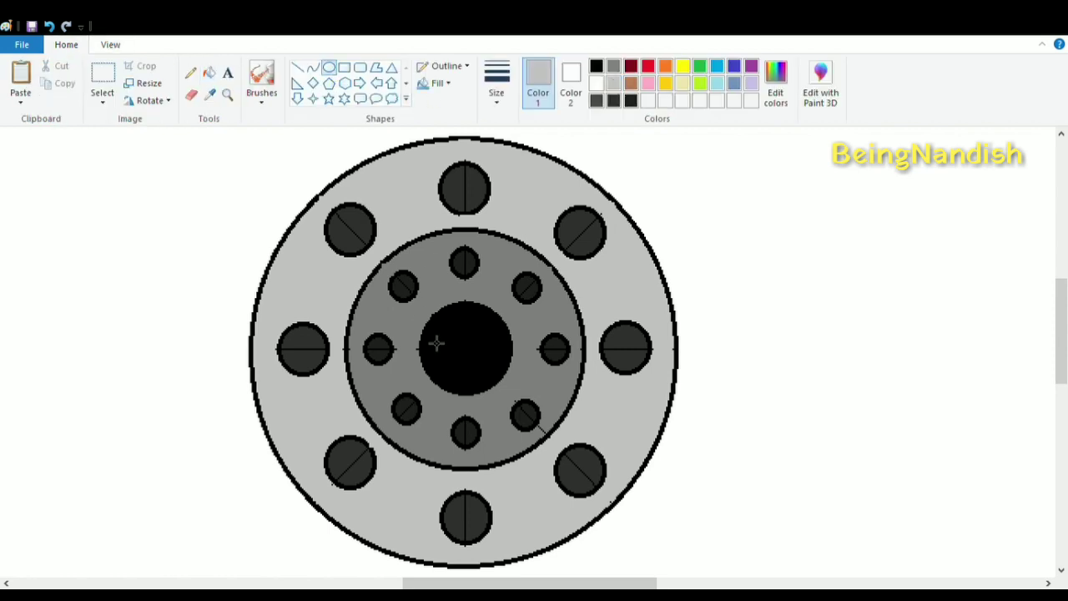
pyautogui.moveTo(427, 315); pyautogui.dragTo(507, 385)
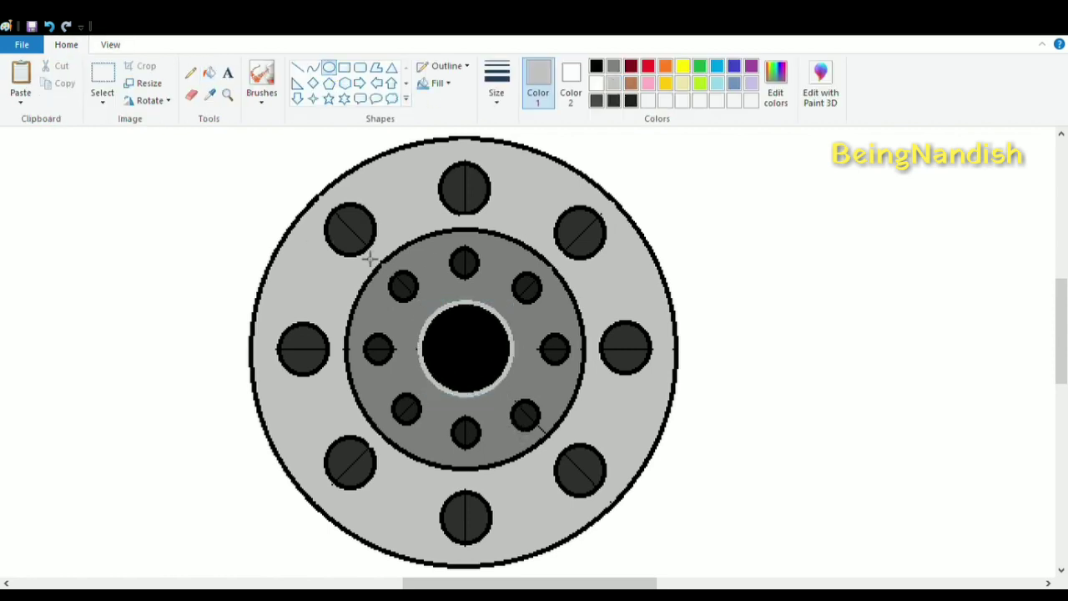
pyautogui.moveTo(361, 244); pyautogui.dragTo(572, 457)
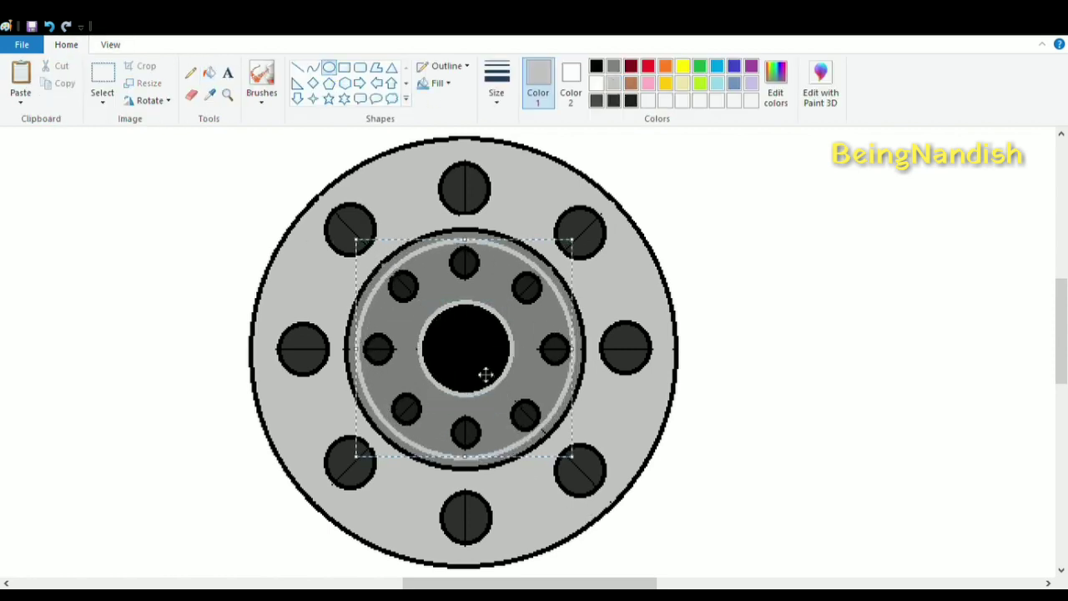
# Step: Draw a large black circle outline centered around the third wheel for its tire
pyautogui.click(110, 45)
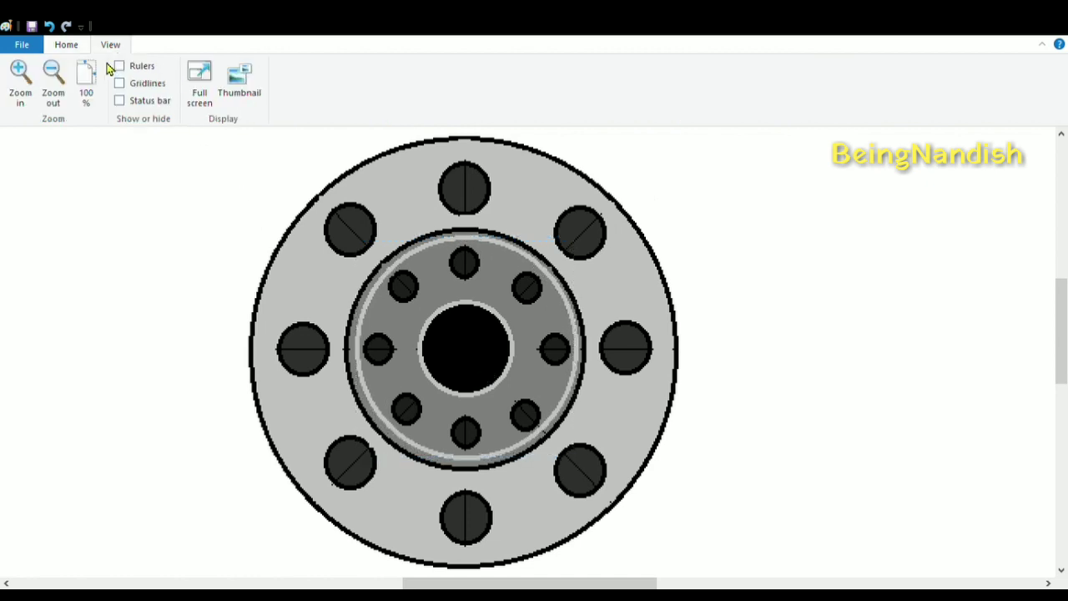
pyautogui.click(86, 84)
pyautogui.click(66, 44)
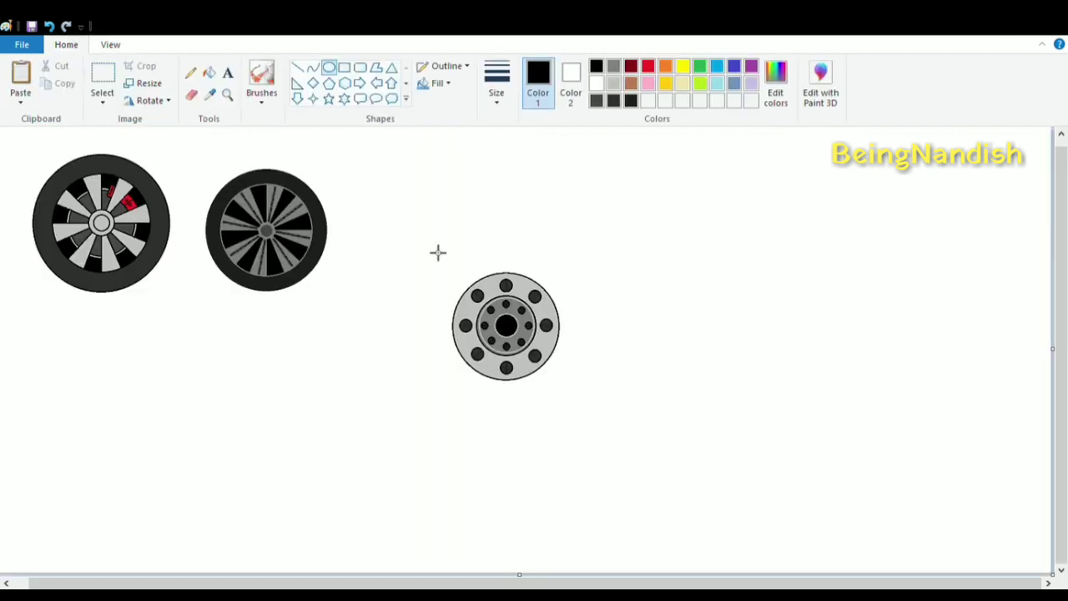
pyautogui.moveTo(422, 245); pyautogui.dragTo(591, 413)
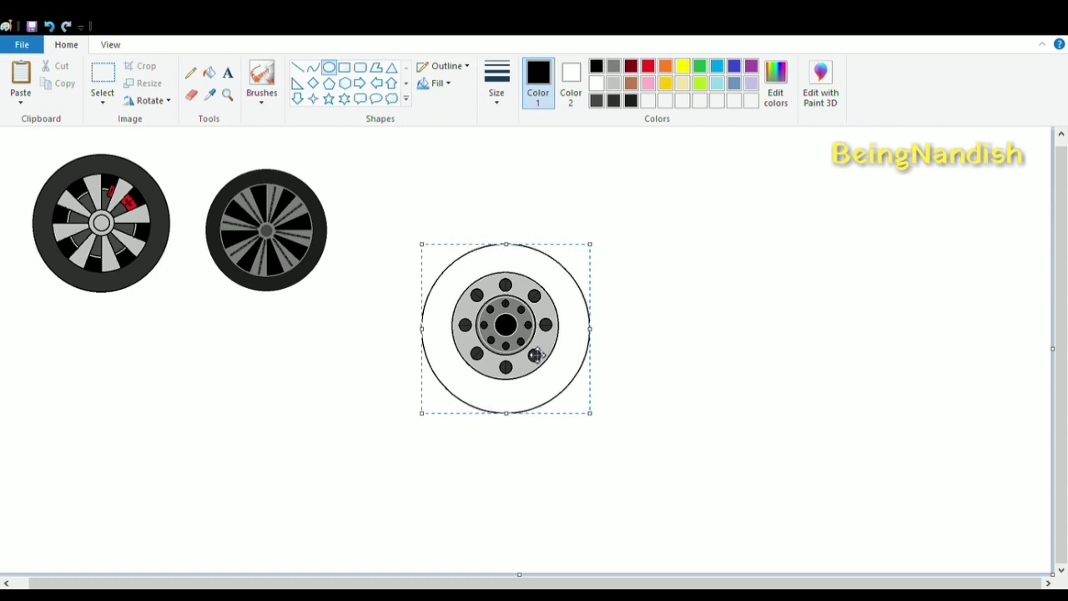
# Step: Fill the tire ring of the third wheel with the darkest custom gray
pyautogui.click(209, 72)
pyautogui.click(614, 100)
pyautogui.click(497, 261)
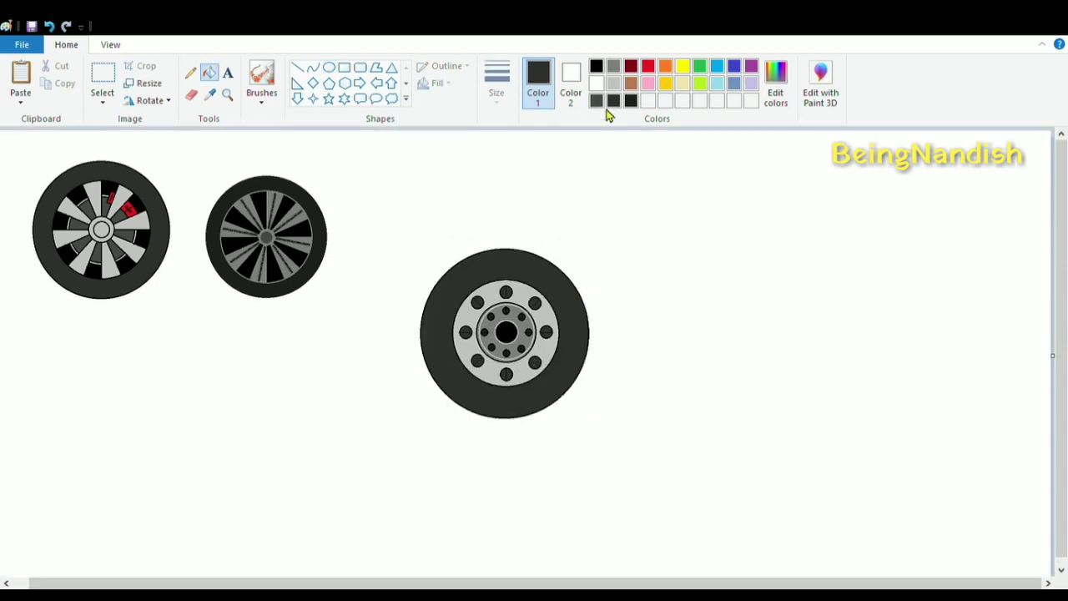
pyautogui.click(631, 100)
pyautogui.click(547, 282)
# Step: Mix a custom medium-dark gray and fill the third wheel's outer disc with it
pyautogui.click(596, 100)
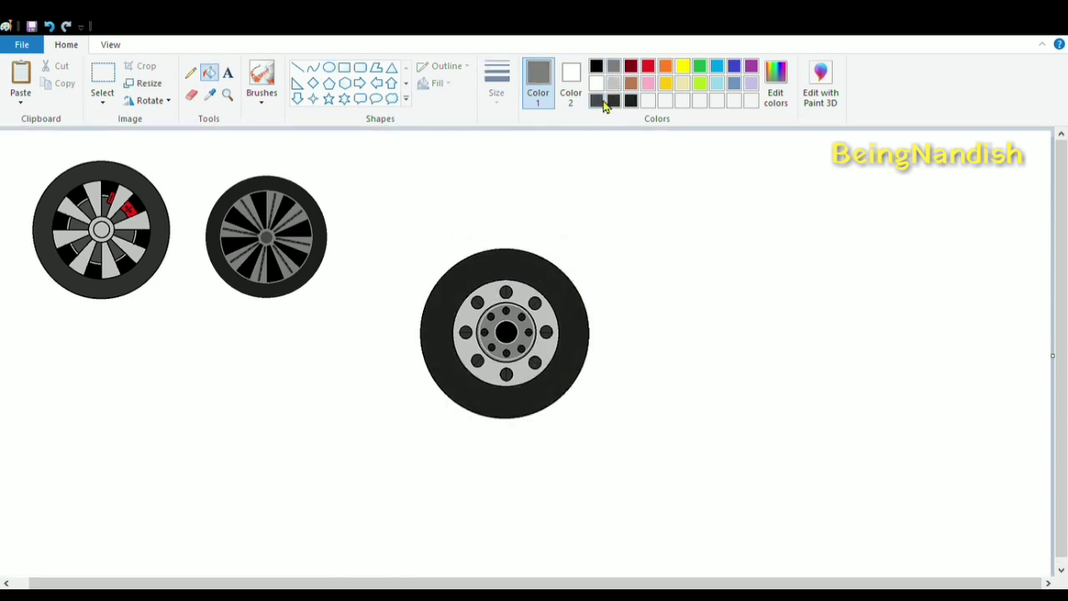
pyautogui.click(535, 299)
pyautogui.click(571, 410)
pyautogui.click(391, 412)
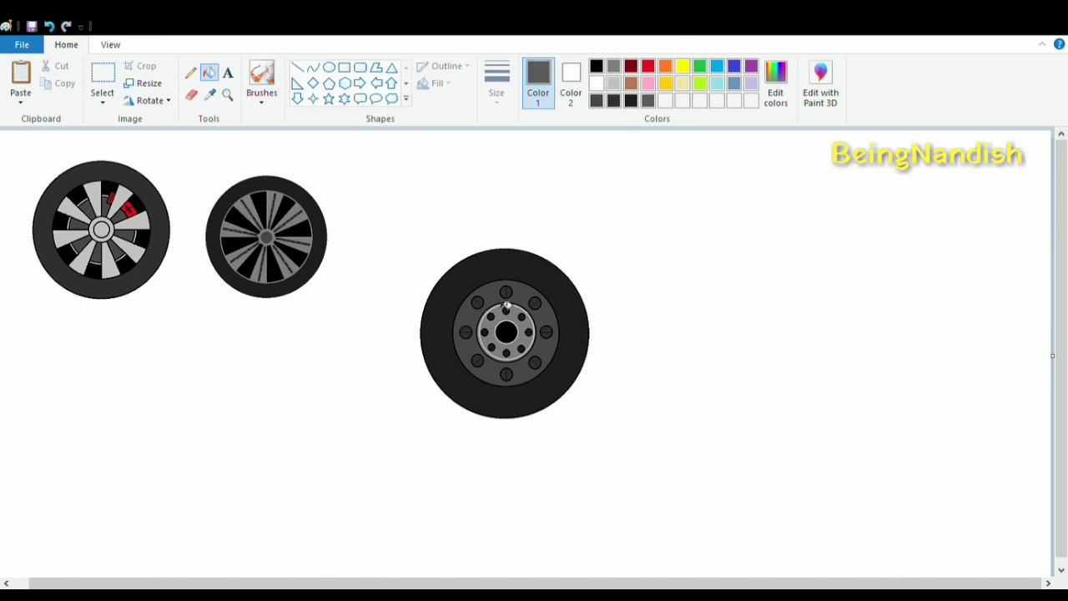
pyautogui.click(494, 305)
# Step: Move the whole third wheel up beside the second wheel
pyautogui.click(111, 45)
pyautogui.click(53, 81)
pyautogui.click(21, 82)
pyautogui.click(66, 45)
pyautogui.click(103, 73)
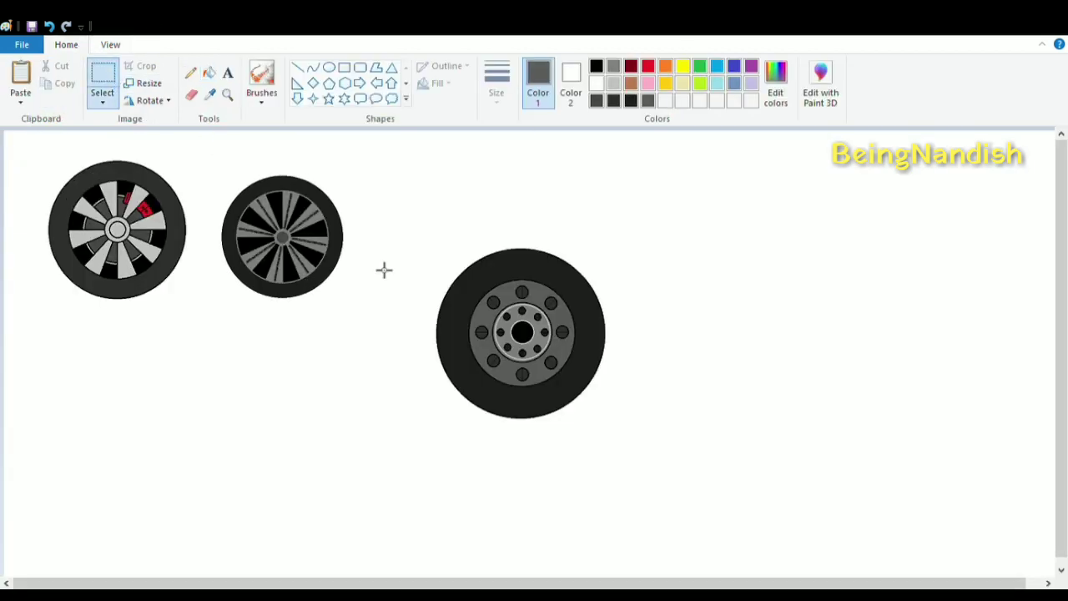
pyautogui.moveTo(543, 359); pyautogui.dragTo(507, 277)
pyautogui.click(696, 293)
# Step: Fill the third wheel's eight outer small circles with a custom near-black and its central hub circle with dark gray
pyautogui.click(596, 66)
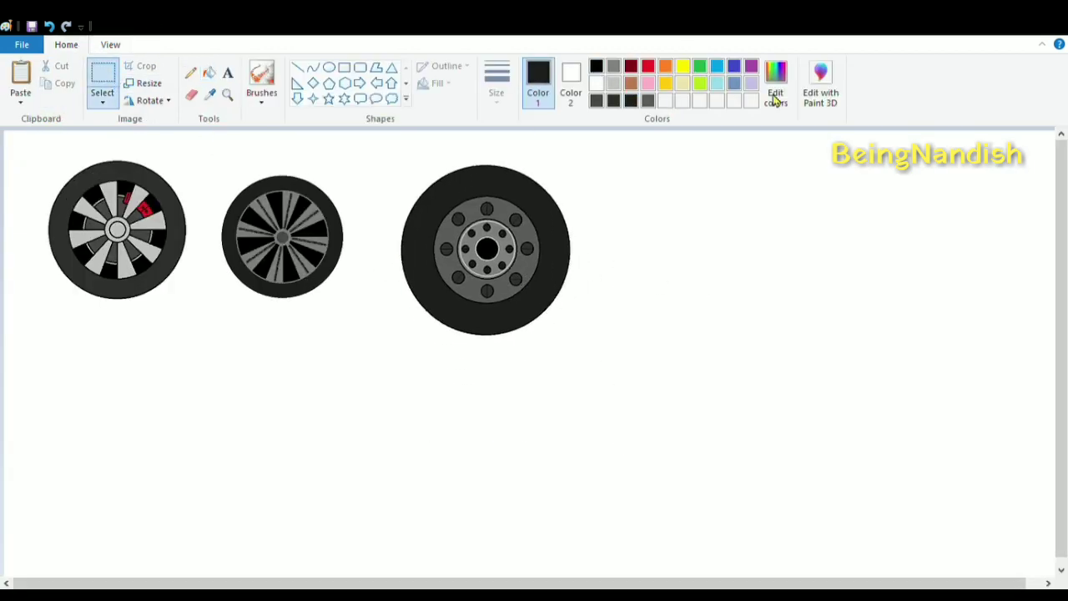
pyautogui.click(209, 72)
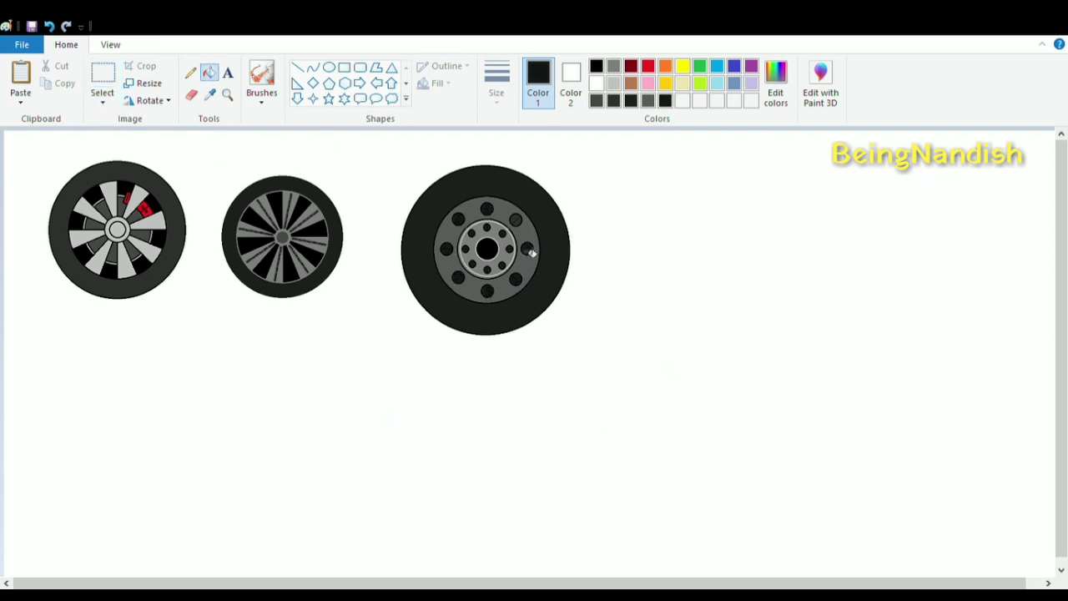
pyautogui.click(613, 67)
pyautogui.click(487, 249)
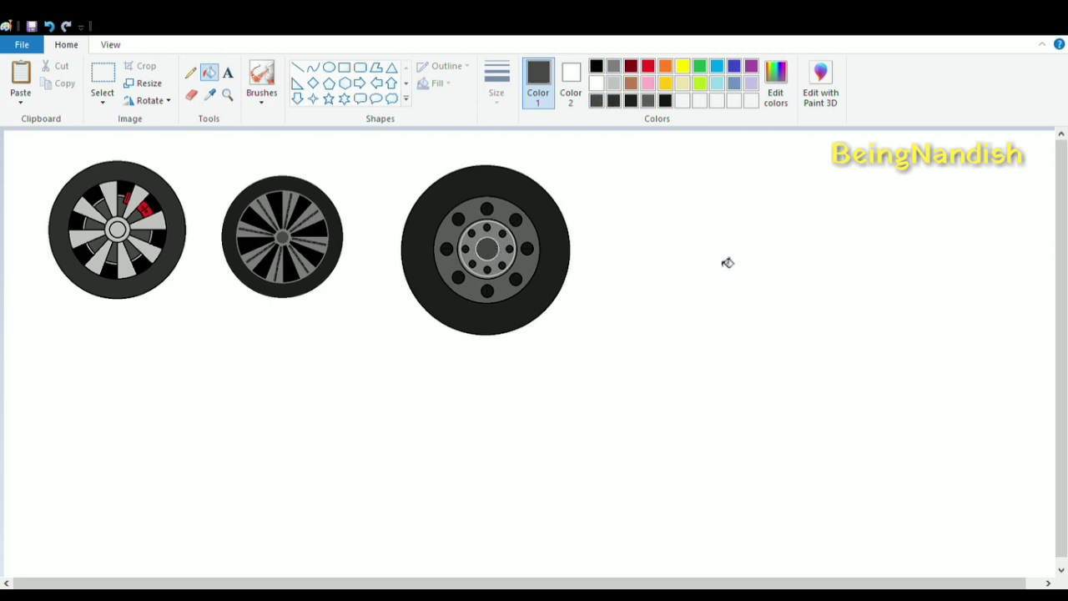
# Step: Draw a black circle just inside the outer edge of the third wheel's tire
pyautogui.click(596, 66)
pyautogui.click(329, 66)
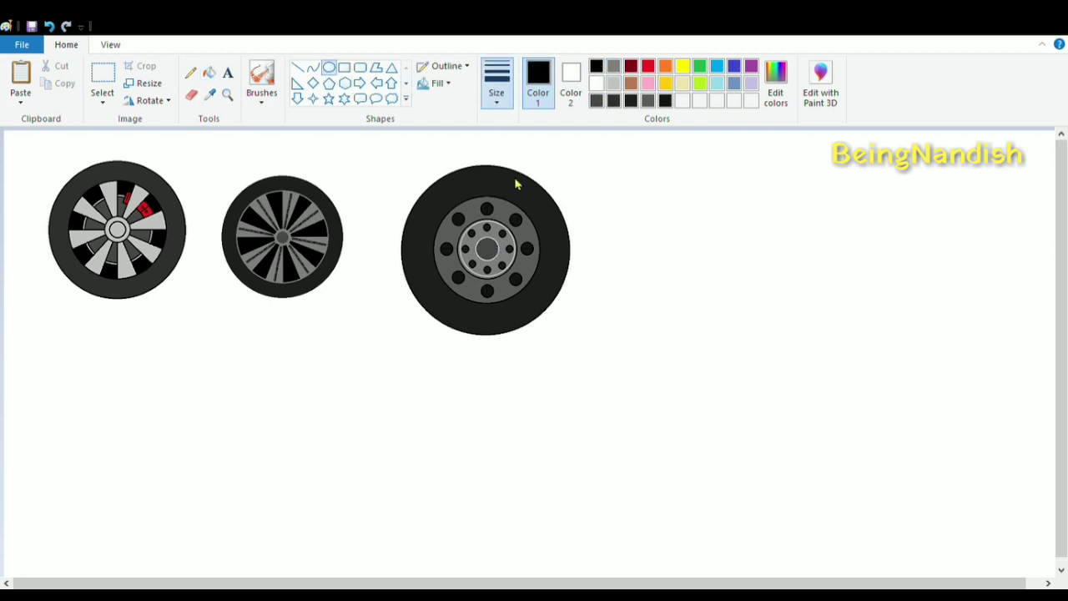
pyautogui.moveTo(410, 180); pyautogui.dragTo(565, 336)
pyautogui.moveTo(516, 283); pyautogui.dragTo(511, 274)
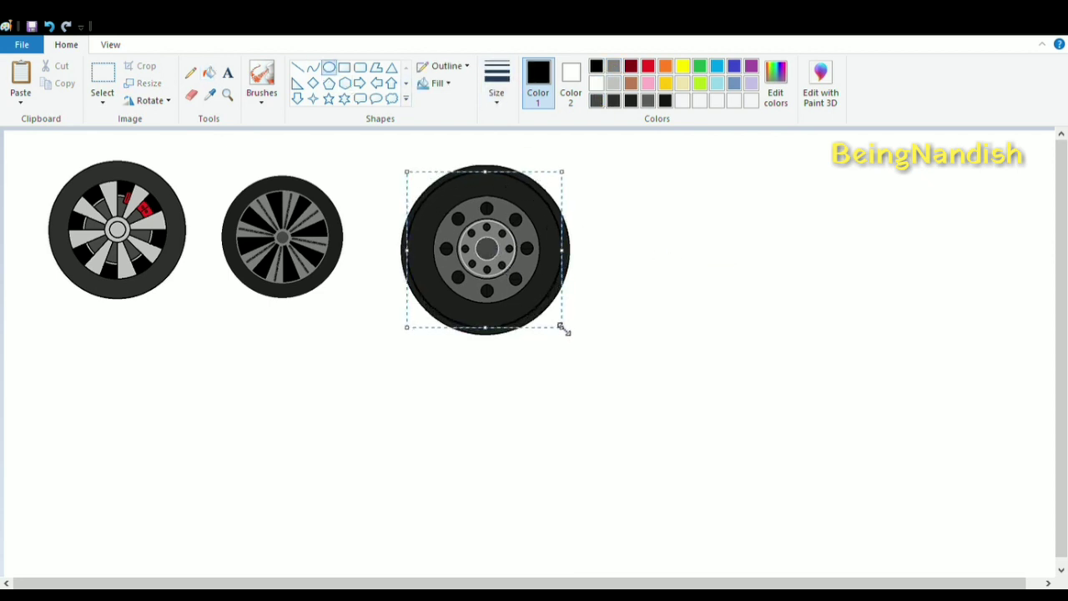
pyautogui.moveTo(564, 331); pyautogui.dragTo(567, 334)
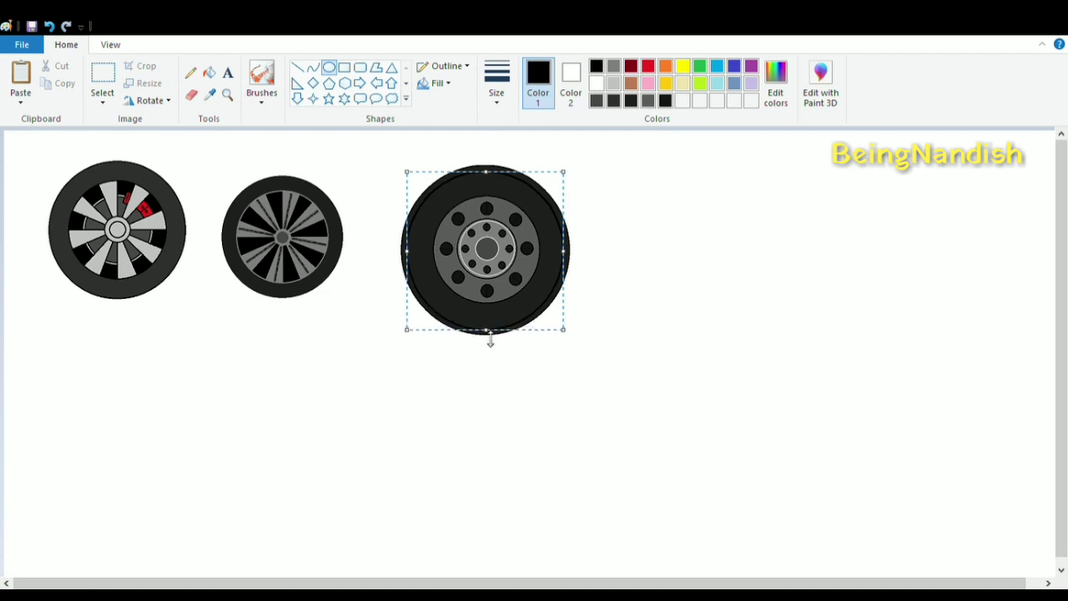
pyautogui.click(625, 255)
# Step: Fill the third wheel's tire inside the new circle with the custom near-black
pyautogui.click(665, 101)
pyautogui.click(209, 72)
pyautogui.click(490, 187)
pyautogui.click(538, 193)
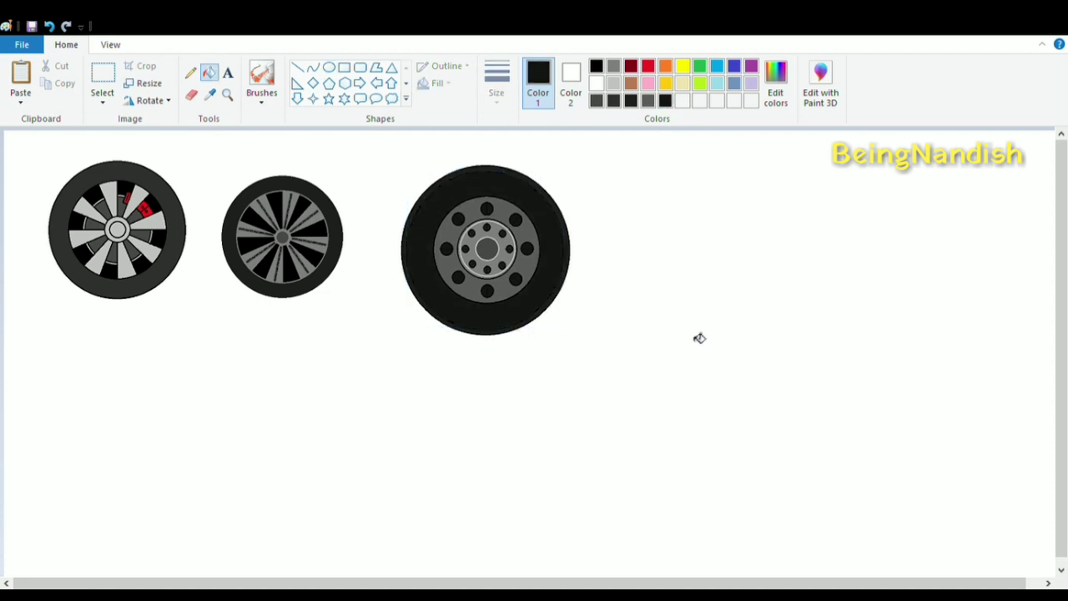
# Step: Move the whole third wheel slightly up and closer to the second wheel
pyautogui.click(103, 74)
pyautogui.moveTo(389, 157); pyautogui.dragTo(596, 353)
pyautogui.moveTo(523, 283); pyautogui.dragTo(509, 271)
pyautogui.click(725, 259)
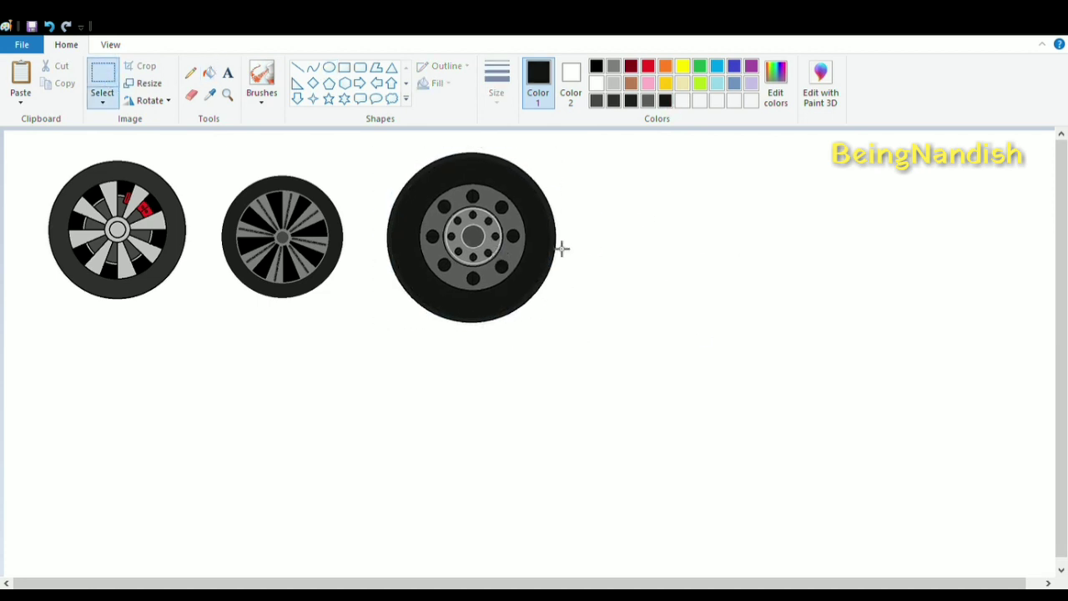
# Step: Draw a black circle outline for a fourth wheel in the empty area below the other wheels
pyautogui.click(330, 67)
pyautogui.click(596, 66)
pyautogui.moveTo(601, 330); pyautogui.dragTo(739, 470)
pyautogui.moveTo(687, 413)
pyautogui.mouseDown()
pyautogui.moveTo(537, 440)
pyautogui.moveTo(691, 338)
pyautogui.mouseUp()
pyautogui.click(497, 81)
pyautogui.click(528, 127)
pyautogui.moveTo(739, 410); pyautogui.dragTo(726, 399)
pyautogui.moveTo(676, 351); pyautogui.dragTo(411, 463)
pyautogui.click(521, 389)
# Step: Divide the fourth wheel's circle into eight equal sectors with thin black lines through its center
pyautogui.click(110, 44)
pyautogui.click(20, 80)
pyautogui.moveTo(398, 575); pyautogui.dragTo(596, 575)
pyautogui.click(66, 46)
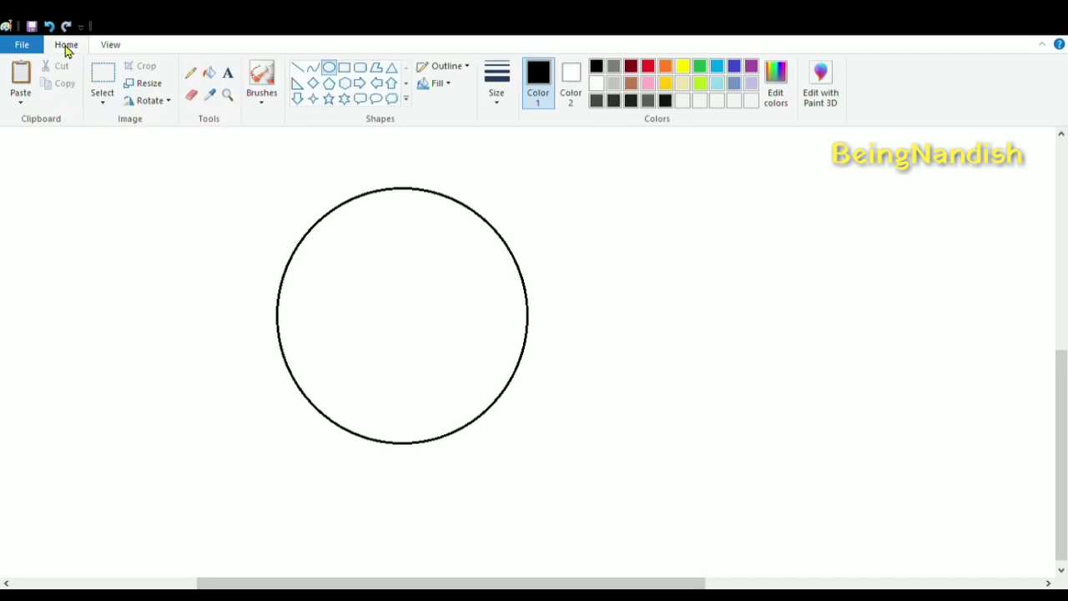
pyautogui.click(297, 68)
pyautogui.moveTo(404, 190); pyautogui.dragTo(403, 442)
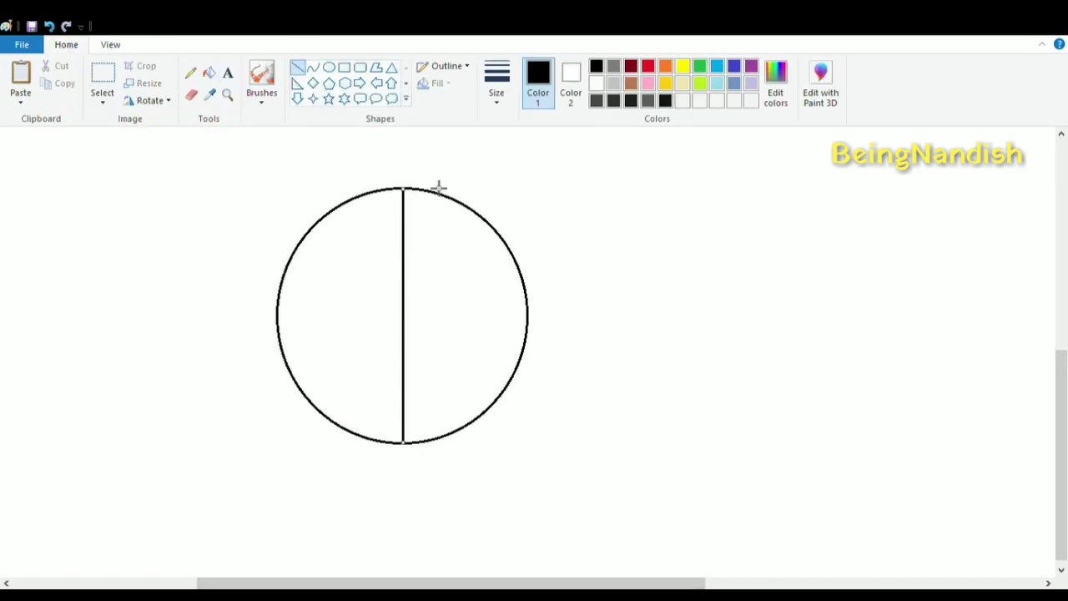
pyautogui.moveTo(316, 225); pyautogui.dragTo(490, 406)
pyautogui.moveTo(403, 331); pyautogui.dragTo(313, 402)
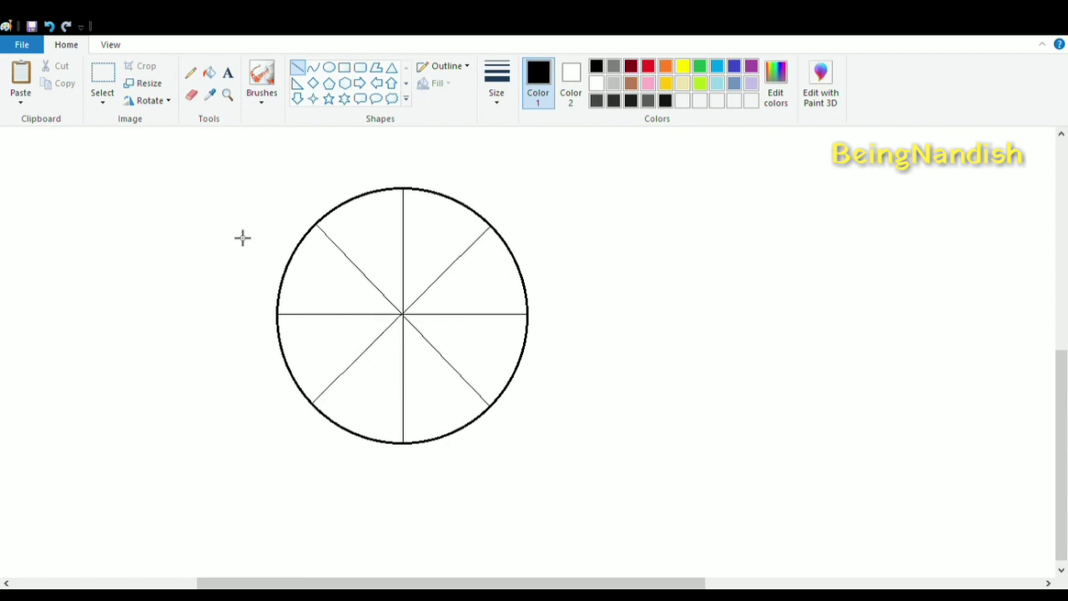
# Step: Draw a small black hub circle at the wheel's center and a pair of concentric black circles outside the wheel
pyautogui.click(329, 67)
pyautogui.moveTo(374, 289)
pyautogui.mouseDown()
pyautogui.moveTo(429, 357)
pyautogui.moveTo(440, 354)
pyautogui.moveTo(419, 323)
pyautogui.mouseUp()
pyautogui.click(370, 239)
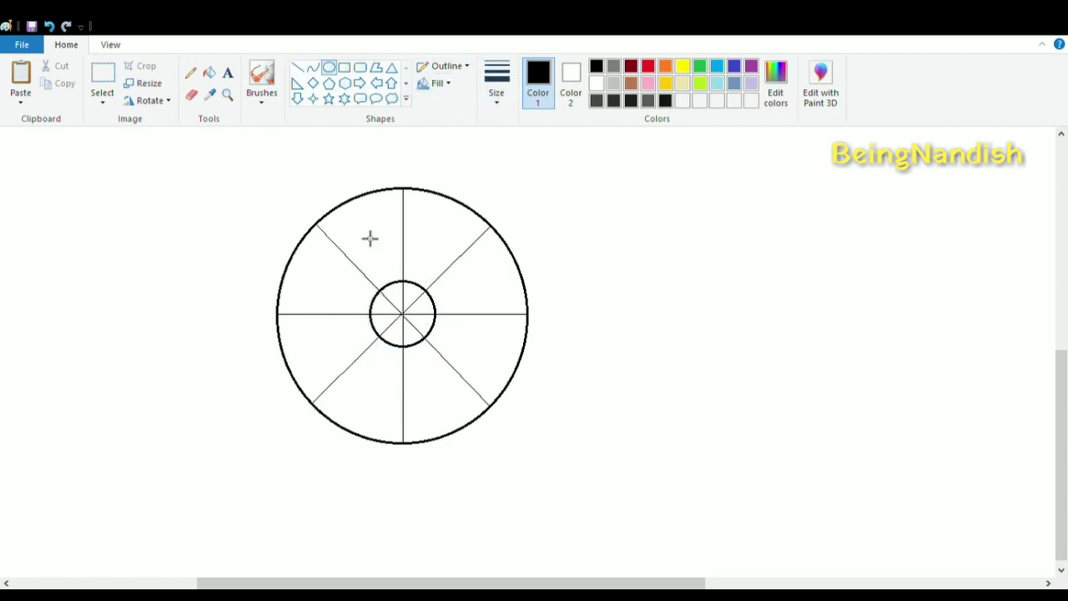
pyautogui.moveTo(192, 168); pyautogui.dragTo(275, 251)
pyautogui.moveTo(182, 159); pyautogui.dragTo(286, 270)
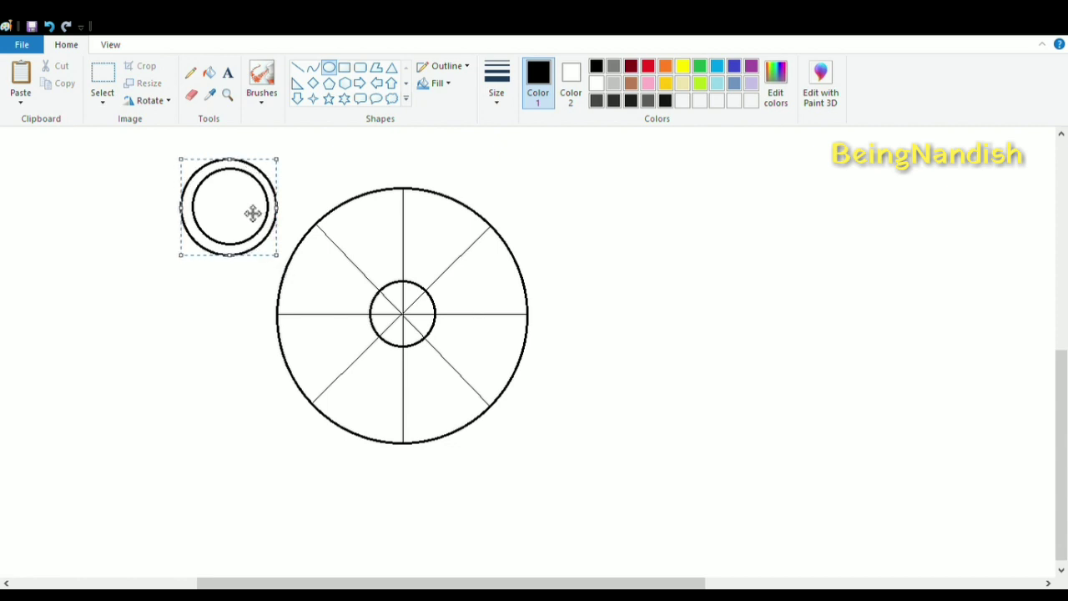
pyautogui.click(102, 83)
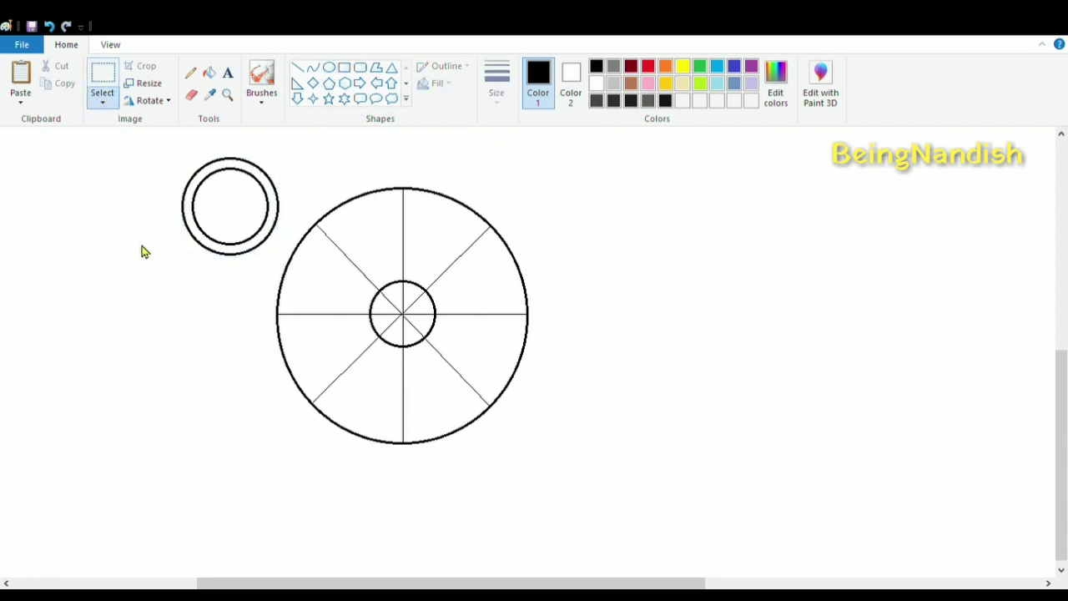
pyautogui.moveTo(170, 143); pyautogui.dragTo(283, 261)
pyautogui.moveTo(240, 207); pyautogui.dragTo(412, 195)
pyautogui.click(527, 167)
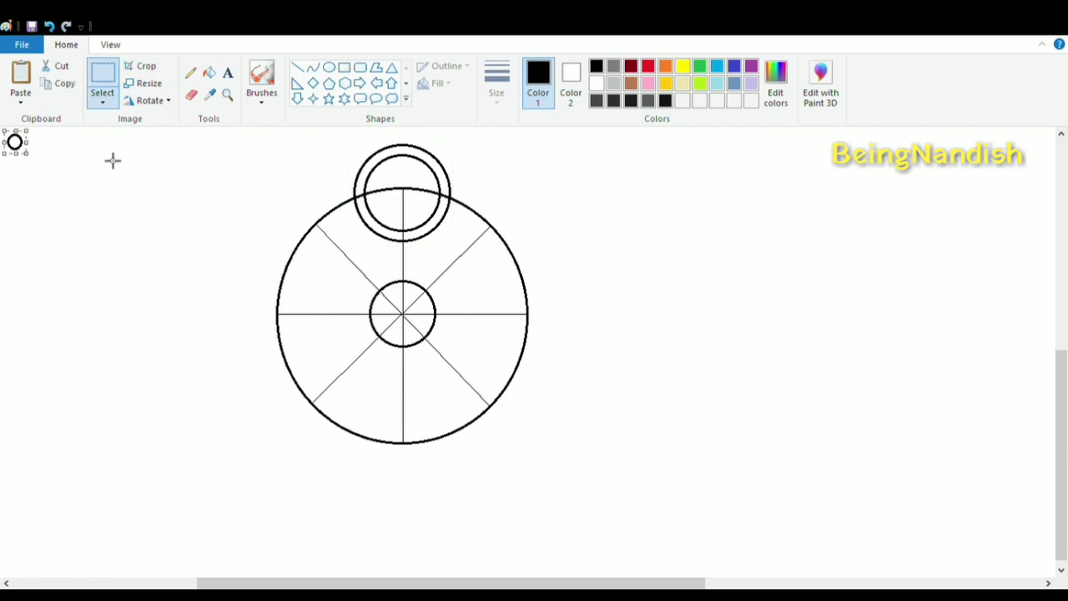
pyautogui.click(48, 26)
# Step: Move the concentric circle pair onto the top end of the vertical guide line and copy it to the upper-right guide line
pyautogui.moveTo(170, 145); pyautogui.dragTo(282, 260)
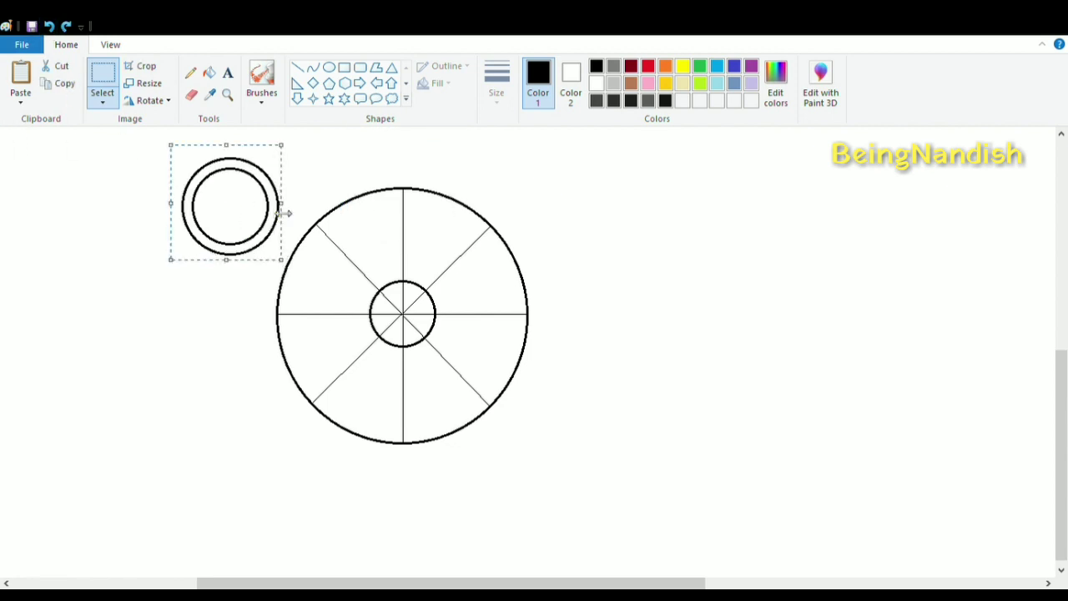
pyautogui.moveTo(241, 211); pyautogui.dragTo(418, 187)
pyautogui.hotkey('ctrl', 'c')
pyautogui.hotkey('ctrl', 'v')
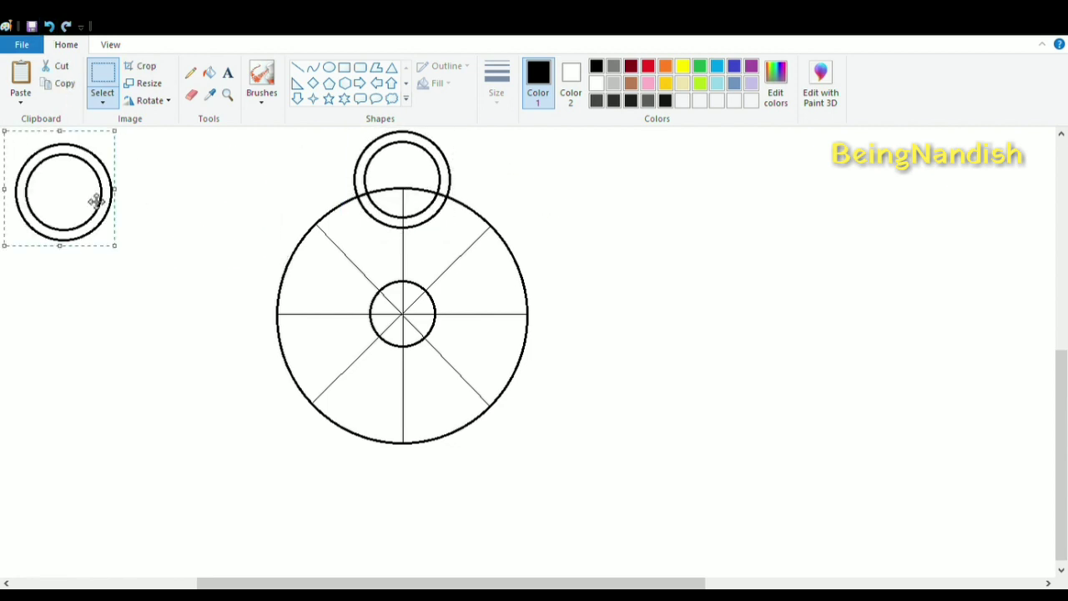
pyautogui.moveTo(96, 201); pyautogui.dragTo(519, 226)
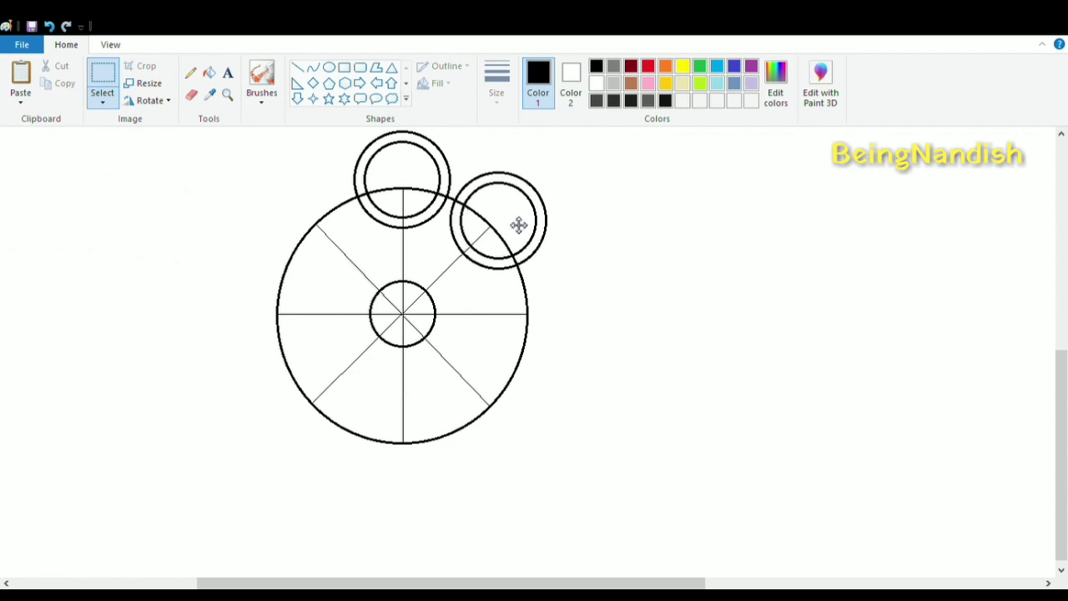
# Step: Place copies of the concentric circle pair at the right and upper-left guide line ends on the wheel's rim
pyautogui.hotkey('ctrl', 'v')
pyautogui.moveTo(107, 196); pyautogui.dragTo(539, 322)
pyautogui.click(655, 218)
pyautogui.hotkey('ctrl', 'v')
pyautogui.moveTo(100, 200); pyautogui.dragTo(331, 222)
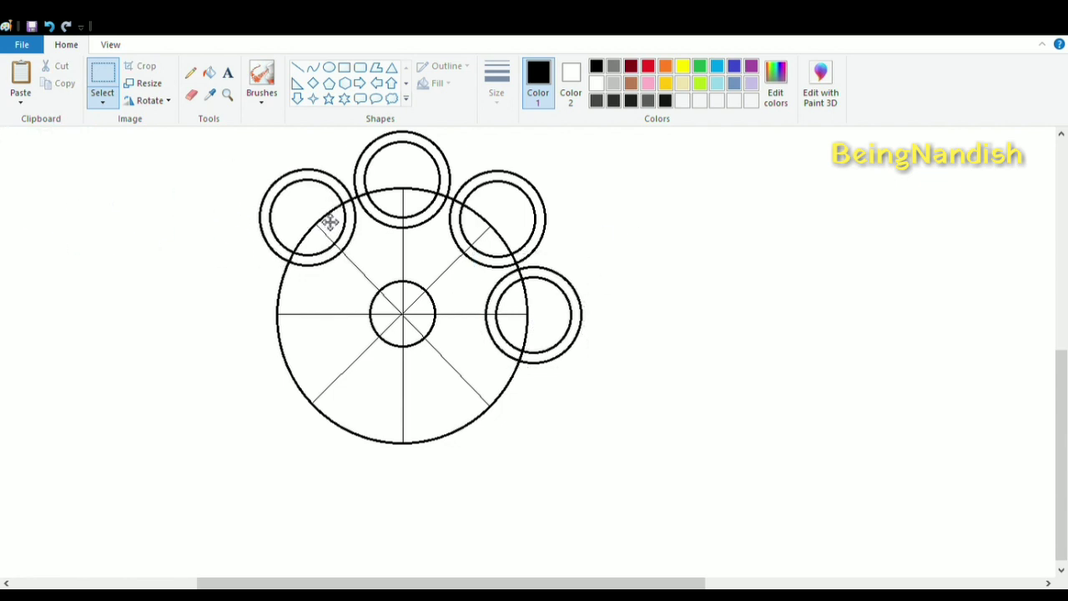
pyautogui.click(221, 228)
# Step: Place further copies of the concentric circle pair at the left, lower-left, bottom and lower-right guide line ends
pyautogui.hotkey('ctrl', 'v')
pyautogui.moveTo(96, 206); pyautogui.dragTo(287, 320)
pyautogui.click(187, 261)
pyautogui.hotkey('ctrl', 'v')
pyautogui.moveTo(83, 201); pyautogui.dragTo(406, 443)
pyautogui.hotkey('ctrl', 'v')
pyautogui.moveTo(76, 204); pyautogui.dragTo(511, 421)
pyautogui.click(665, 353)
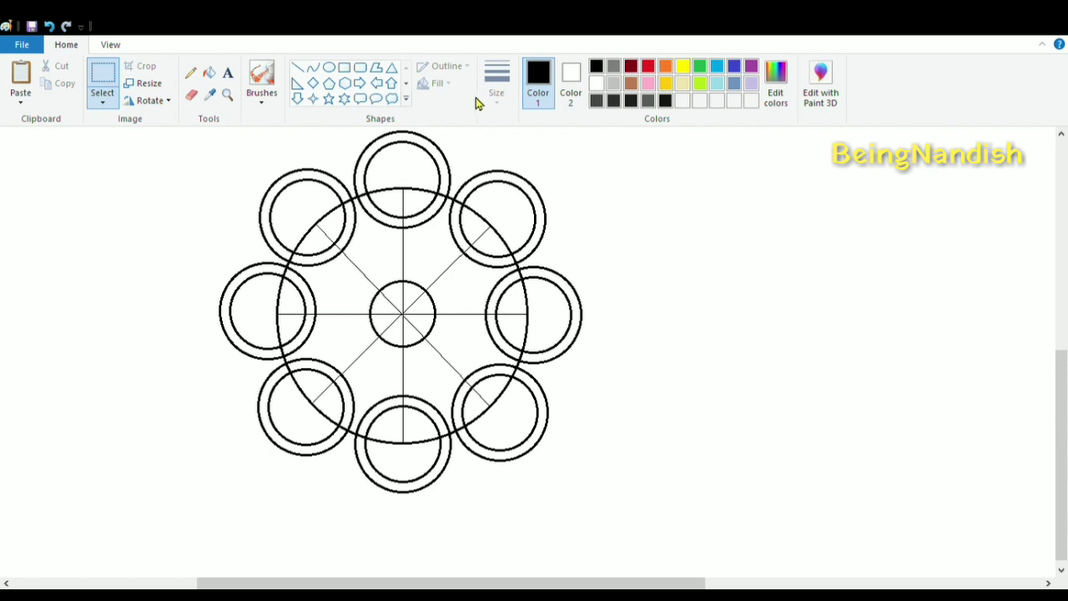
# Step: Draw a gray circle tightly around the fourth wheel's black outer outline
pyautogui.click(614, 67)
pyautogui.click(330, 69)
pyautogui.moveTo(263, 186)
pyautogui.keyDown('shift'); pyautogui.mouseDown()
pyautogui.moveTo(518, 532)
pyautogui.moveTo(529, 532)
pyautogui.mouseUp(); pyautogui.keyUp('shift')
pyautogui.moveTo(408, 358); pyautogui.dragTo(423, 366)
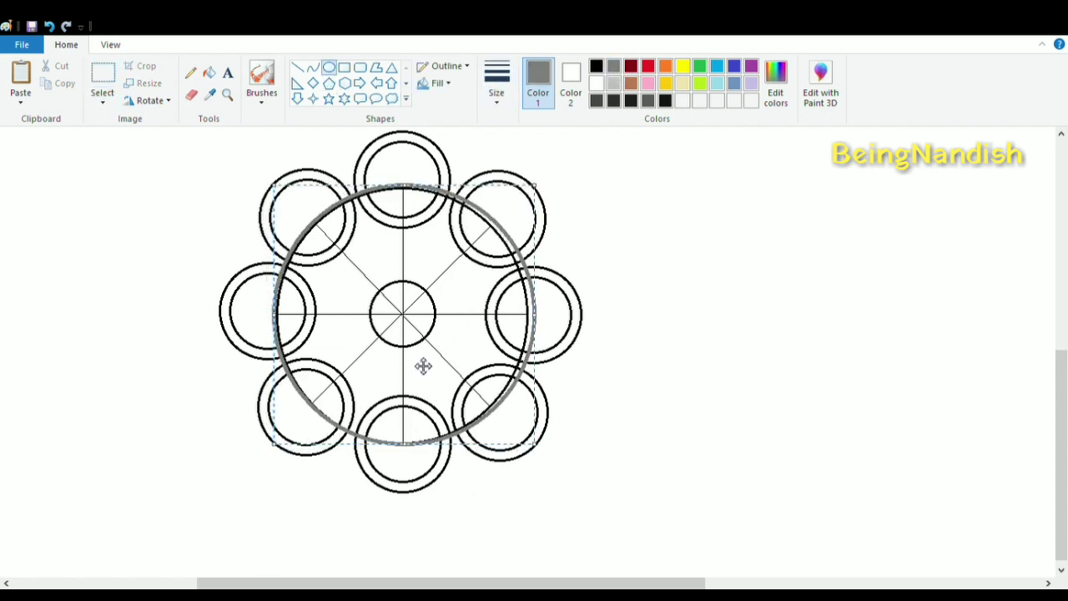
pyautogui.moveTo(543, 451); pyautogui.dragTo(540, 452)
pyautogui.moveTo(412, 334); pyautogui.dragTo(410, 335)
pyautogui.moveTo(541, 320); pyautogui.dragTo(540, 322)
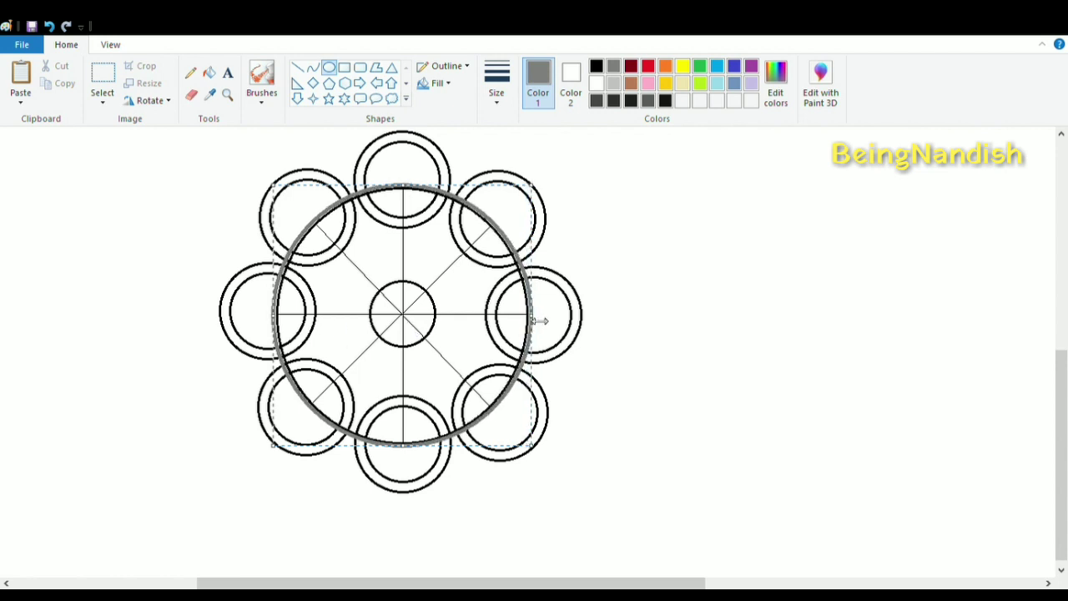
pyautogui.click(572, 227)
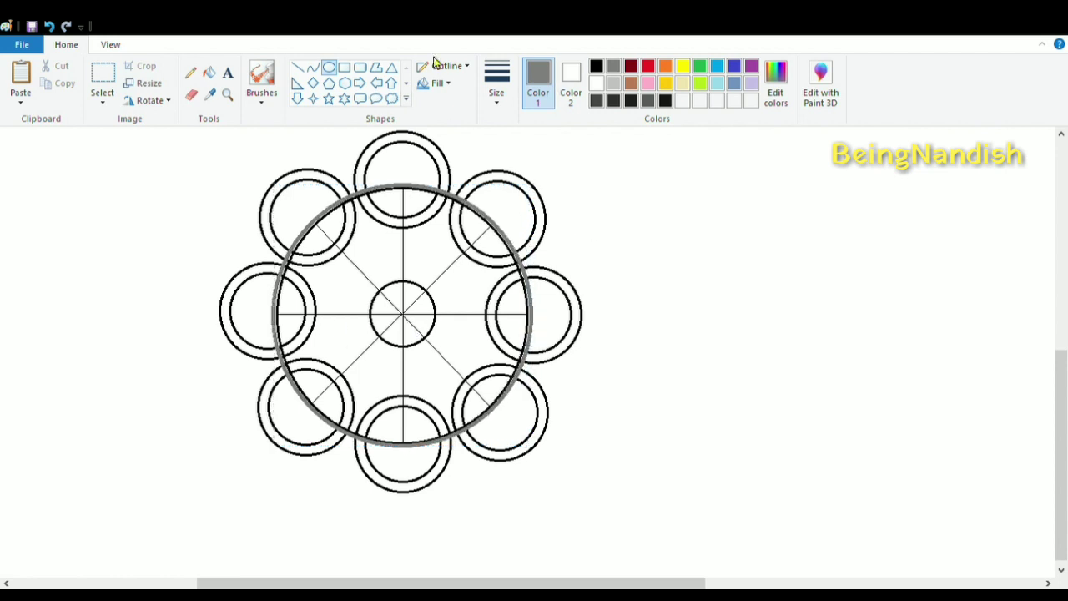
# Step: Remove the parts of all eight circle pairs that lie outside the wheel by filling their outlines with white
pyautogui.click(596, 83)
pyautogui.click(209, 72)
pyautogui.click(437, 143)
pyautogui.click(374, 153)
pyautogui.click(342, 182)
pyautogui.click(294, 257)
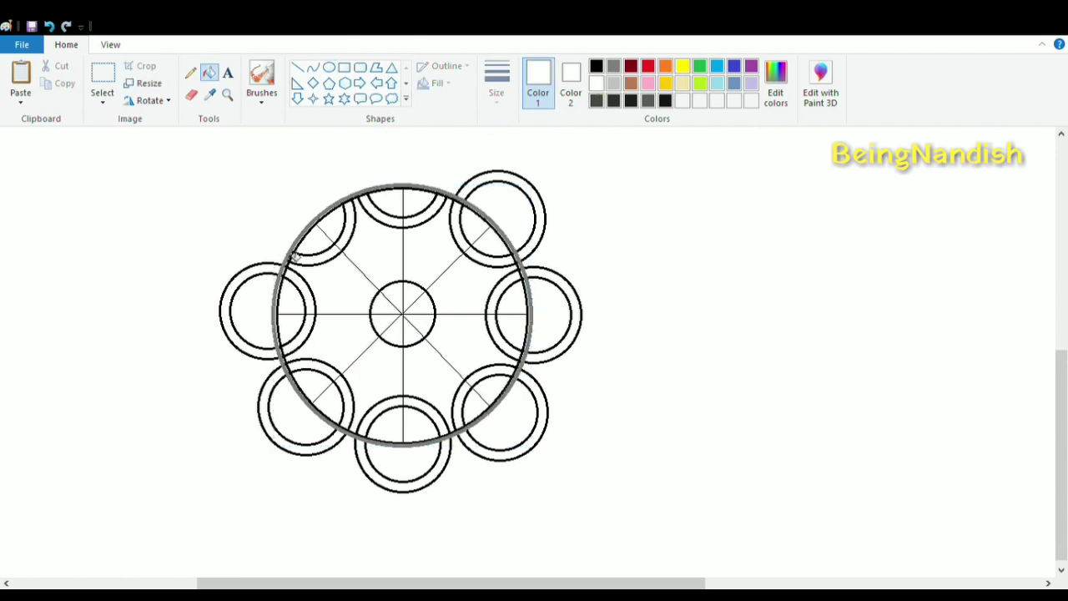
pyautogui.click(284, 266)
pyautogui.click(282, 276)
pyautogui.click(281, 368)
pyautogui.click(283, 381)
pyautogui.click(426, 476)
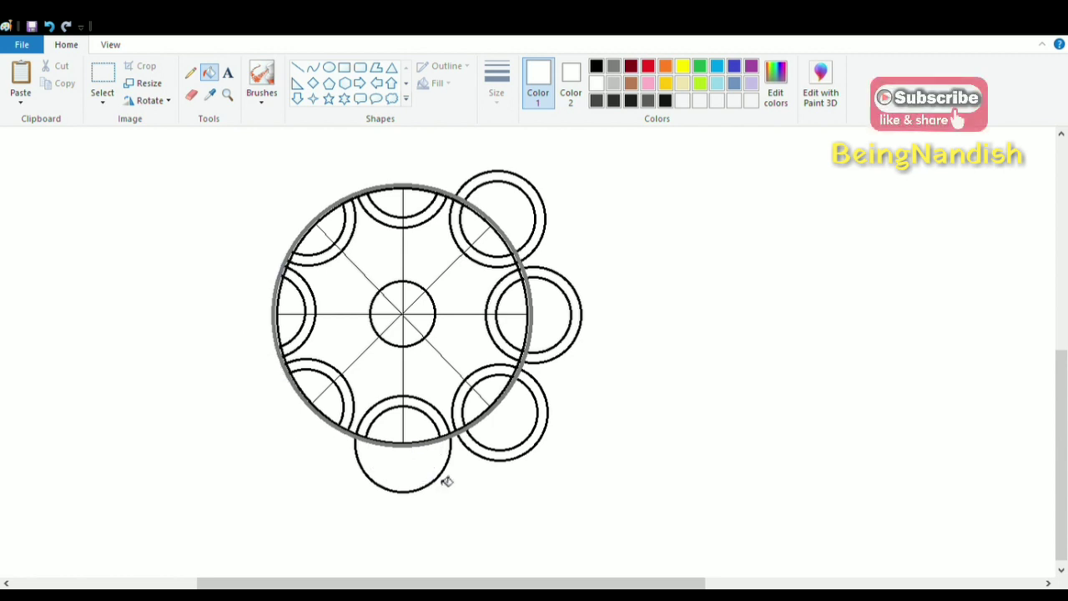
pyautogui.click(447, 482)
pyautogui.click(492, 448)
pyautogui.click(494, 463)
pyautogui.click(562, 360)
pyautogui.click(558, 352)
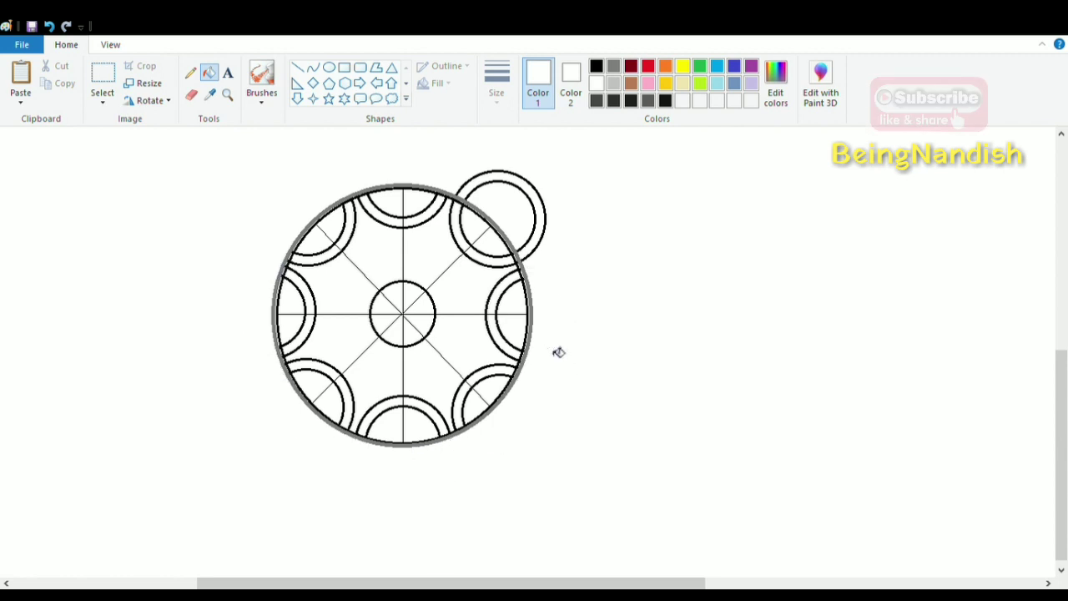
pyautogui.click(508, 178)
pyautogui.click(516, 190)
# Step: Draw a second black circle around the hub and erase the guide lines between it and the edge arcs
pyautogui.click(596, 66)
pyautogui.click(328, 67)
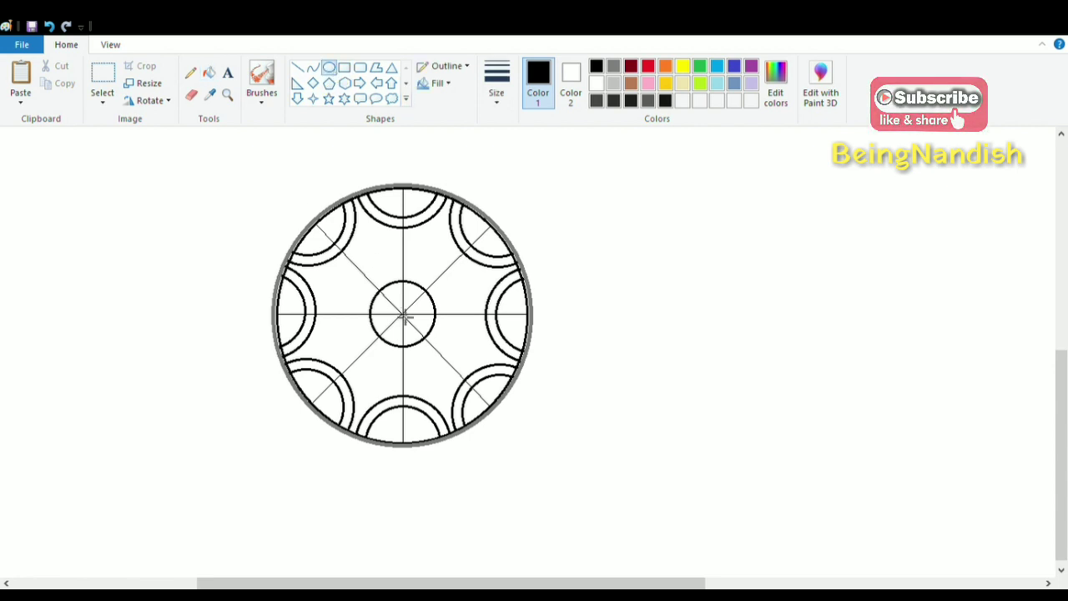
pyautogui.moveTo(359, 271); pyautogui.dragTo(448, 360)
pyautogui.click(191, 94)
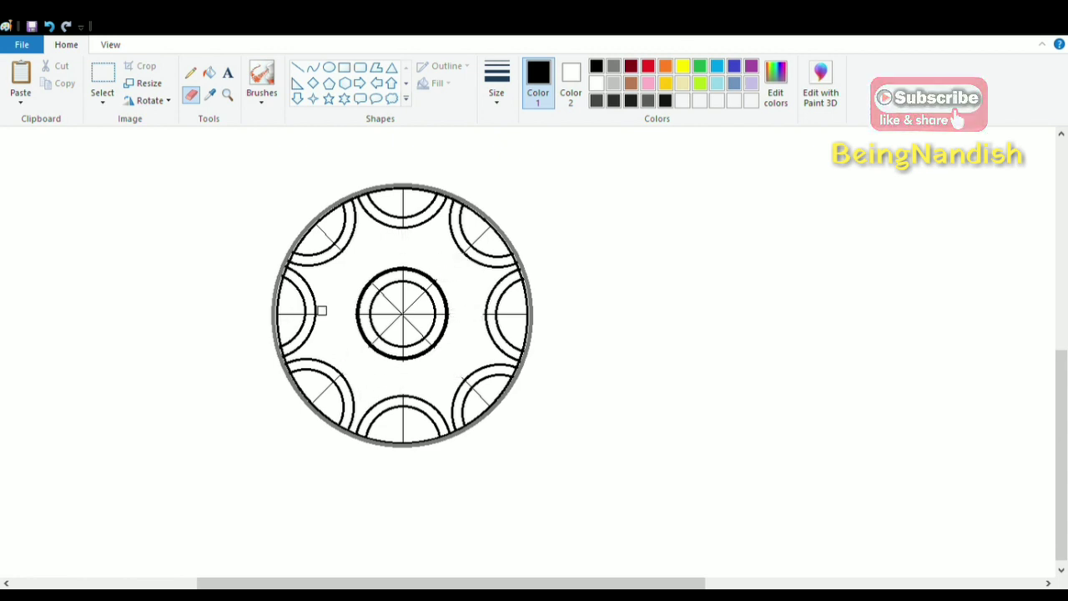
# Step: Fill all sectors of the inner hub circle with the custom near-black
pyautogui.click(666, 102)
pyautogui.click(210, 73)
pyautogui.click(410, 295)
pyautogui.click(396, 298)
pyautogui.click(382, 306)
pyautogui.click(384, 323)
pyautogui.click(395, 334)
pyautogui.click(410, 334)
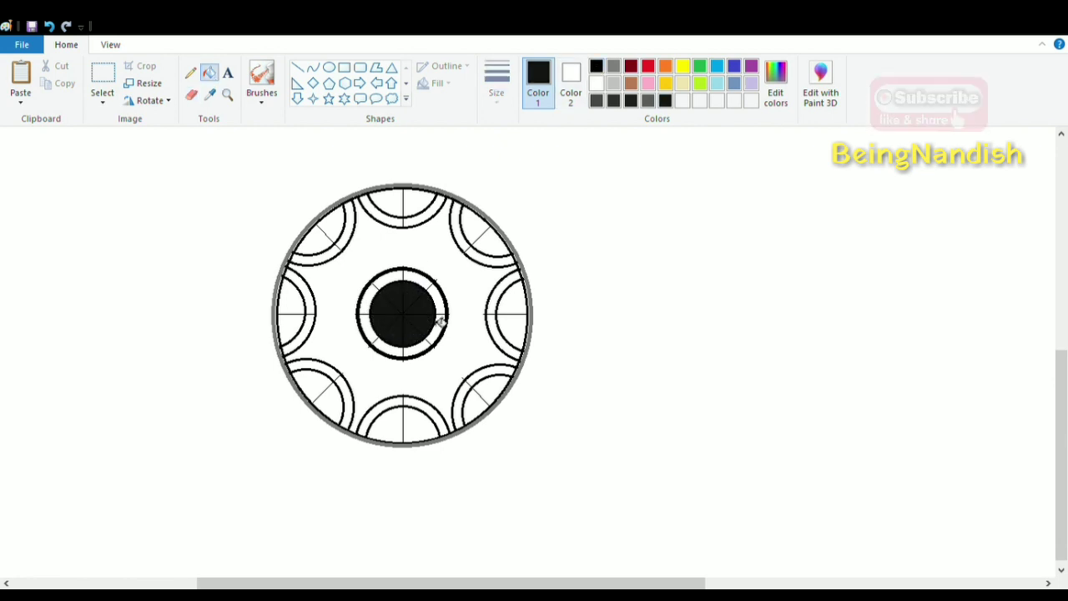
# Step: Fill the eight inner cutouts along the wheel's rim with the custom near-black
pyautogui.click(417, 273)
pyautogui.click(416, 203)
pyautogui.click(391, 202)
pyautogui.click(334, 225)
pyautogui.click(317, 240)
pyautogui.click(293, 301)
pyautogui.click(292, 326)
pyautogui.click(313, 384)
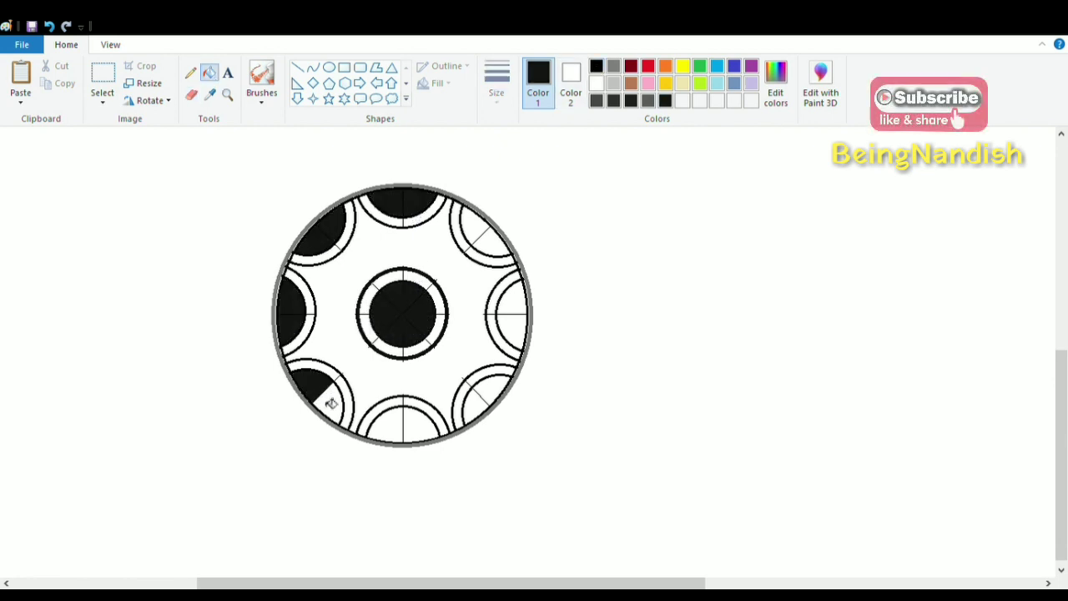
pyautogui.click(509, 330)
pyautogui.click(509, 296)
pyautogui.click(496, 243)
pyautogui.click(469, 228)
# Step: Fill the wheel body and the ring around the hub with gray
pyautogui.click(464, 207)
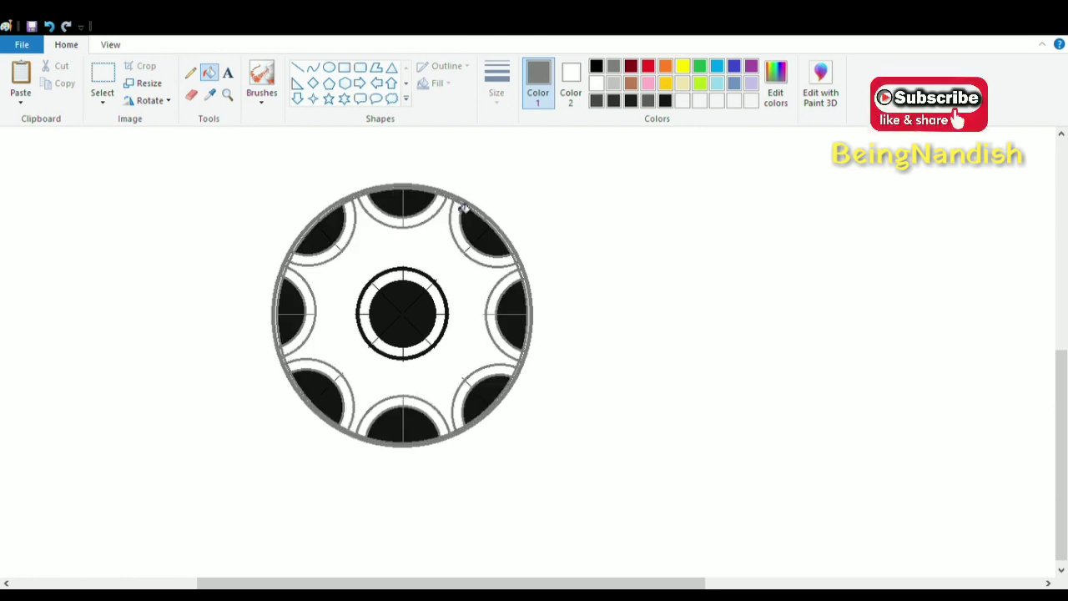
pyautogui.click(48, 27)
pyautogui.click(422, 252)
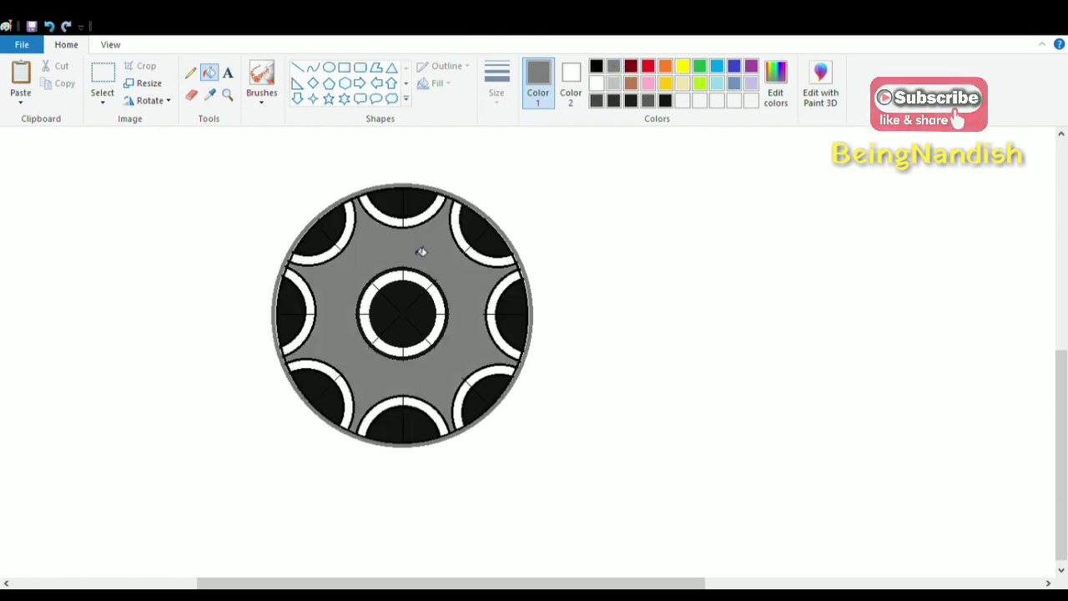
pyautogui.click(424, 283)
pyautogui.click(386, 350)
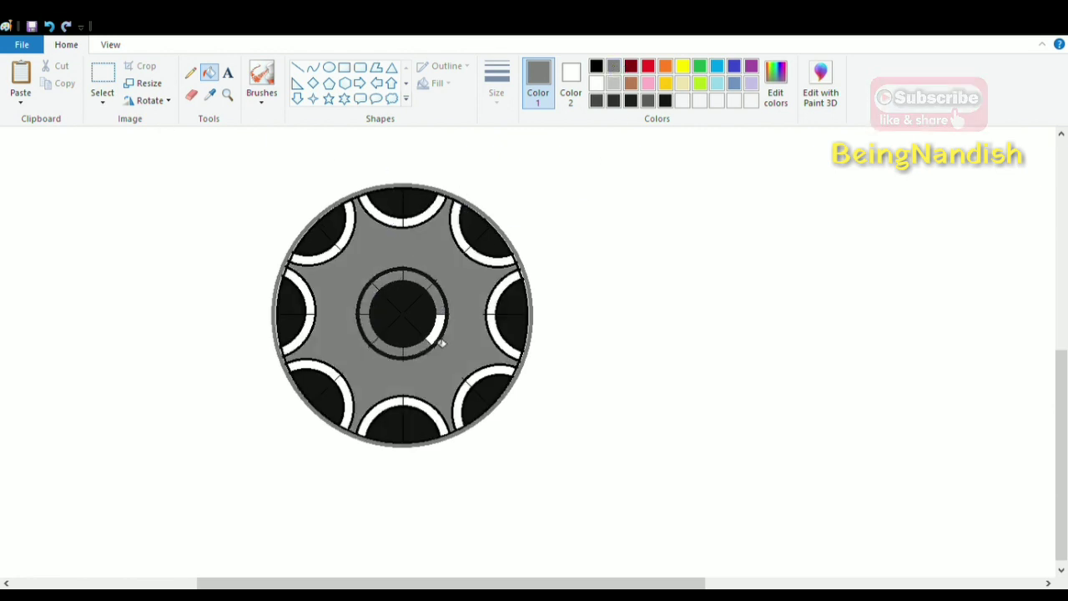
# Step: Fill the ring around the hub with custom dark gray and the inner hub circle with black
pyautogui.click(374, 339)
pyautogui.click(376, 290)
pyautogui.click(596, 66)
pyautogui.click(417, 317)
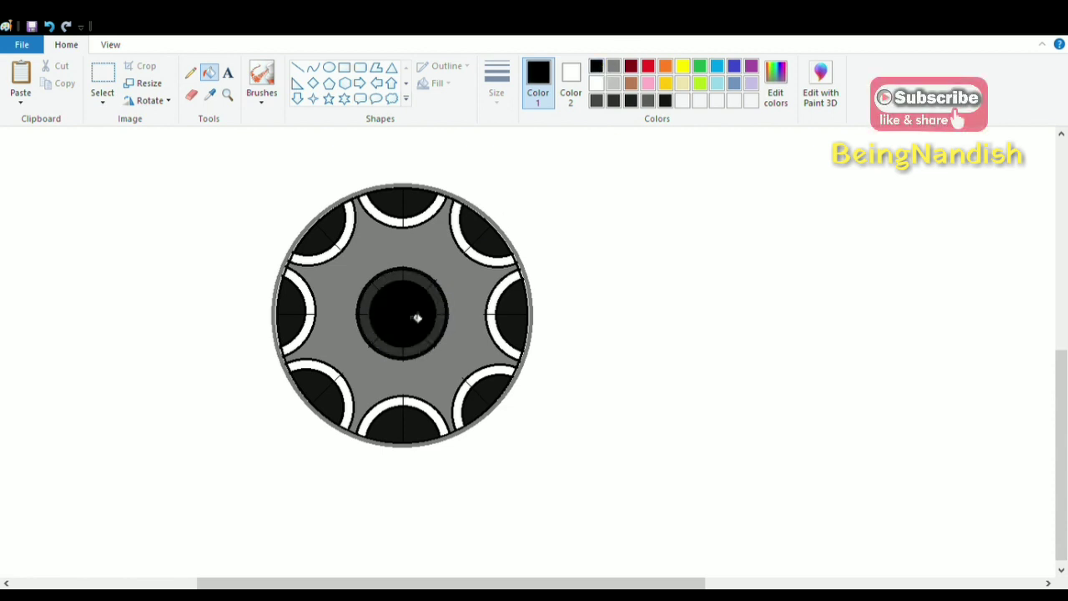
# Step: Fill the white bands around the eight rim cutouts with gray
pyautogui.click(614, 67)
pyautogui.click(355, 232)
pyautogui.click(315, 255)
pyautogui.click(309, 297)
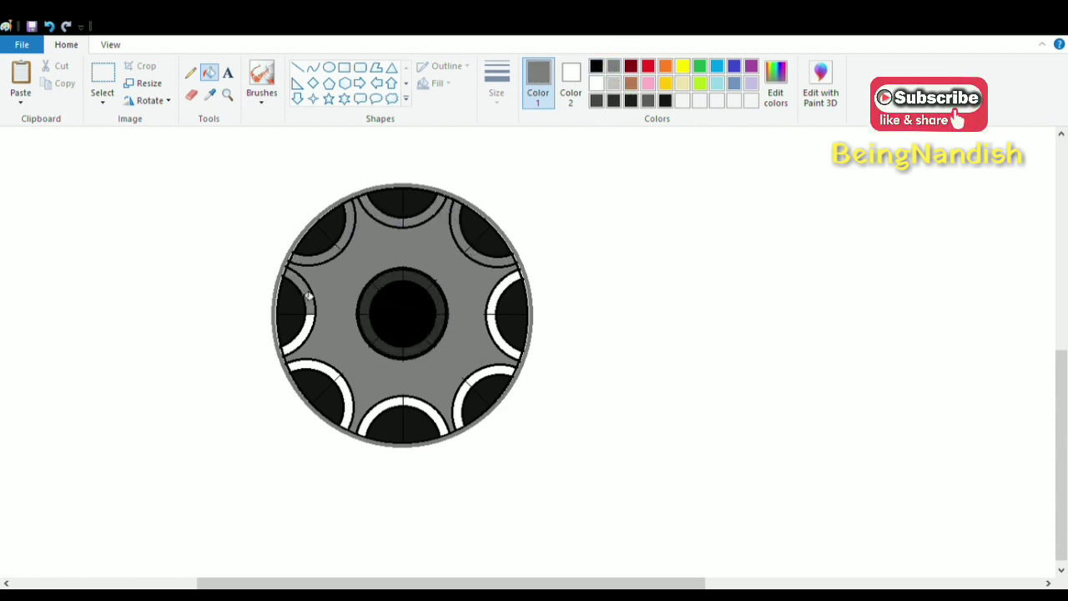
pyautogui.click(327, 373)
pyautogui.click(376, 407)
pyautogui.click(430, 407)
pyautogui.click(465, 398)
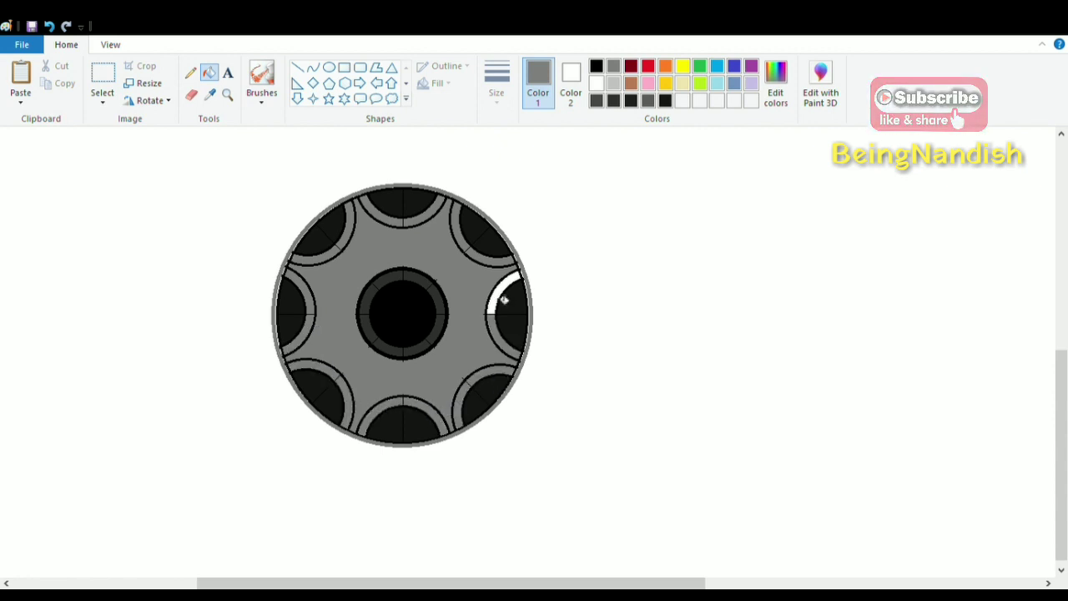
# Step: Fill the wheel body between the hub and the rim cutouts with light gray, undoing stray fills on the hub
pyautogui.click(444, 246)
pyautogui.click(424, 308)
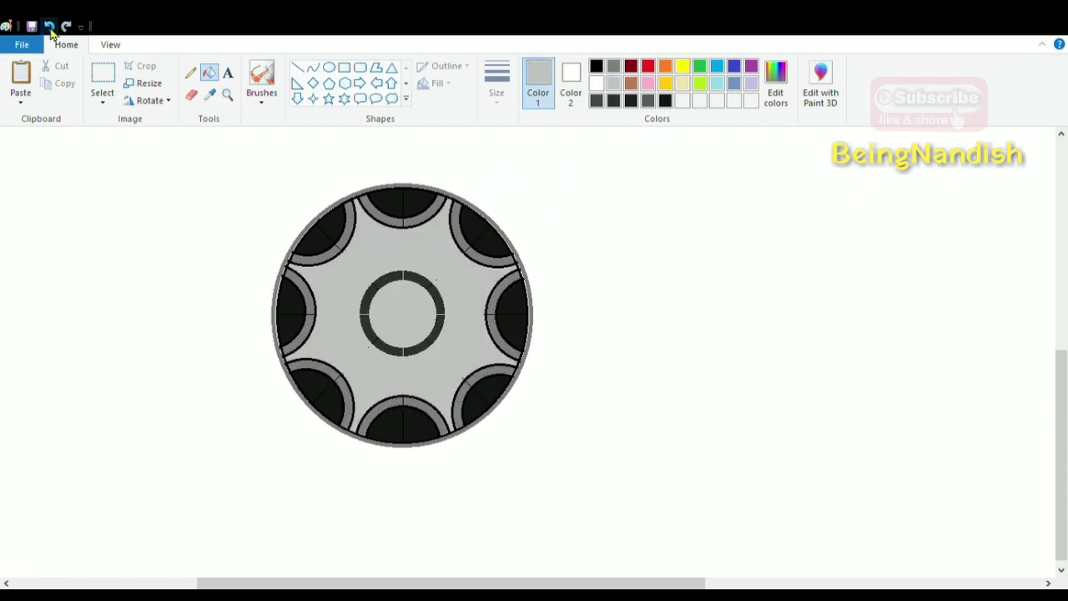
pyautogui.click(51, 30)
pyautogui.click(435, 279)
pyautogui.click(52, 30)
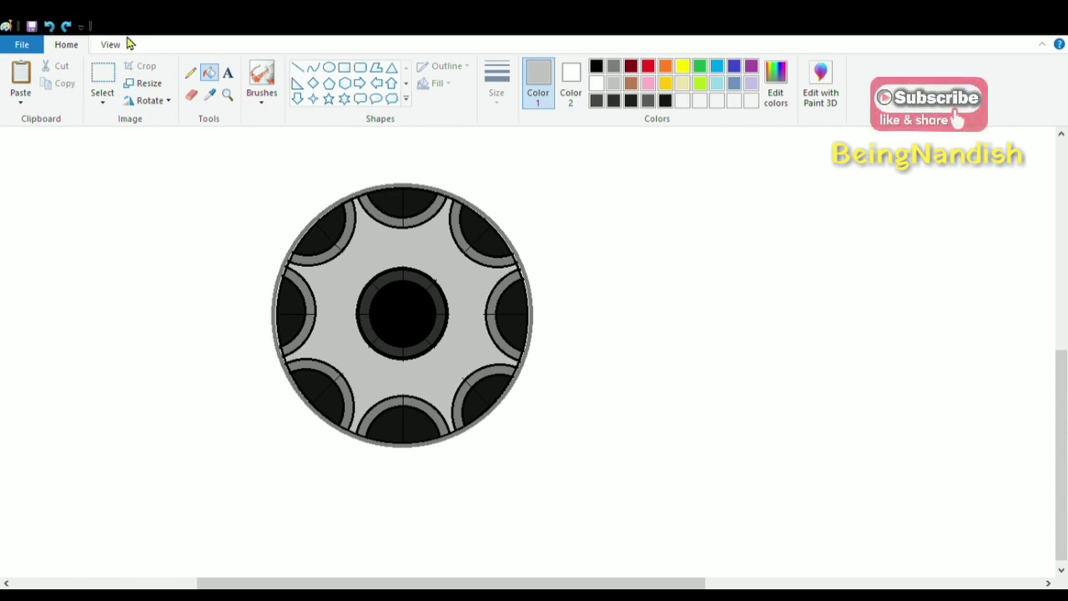
# Step: Draw a black circle tightly around the fourth wheel's gray rim as its outer outline, adjusting it to fit the rim
pyautogui.click(596, 66)
pyautogui.click(329, 67)
pyautogui.moveTo(265, 180)
pyautogui.mouseDown()
pyautogui.moveTo(539, 456)
pyautogui.moveTo(535, 449)
pyautogui.mouseUp()
pyautogui.click(49, 27)
pyautogui.moveTo(417, 347); pyautogui.dragTo(420, 348)
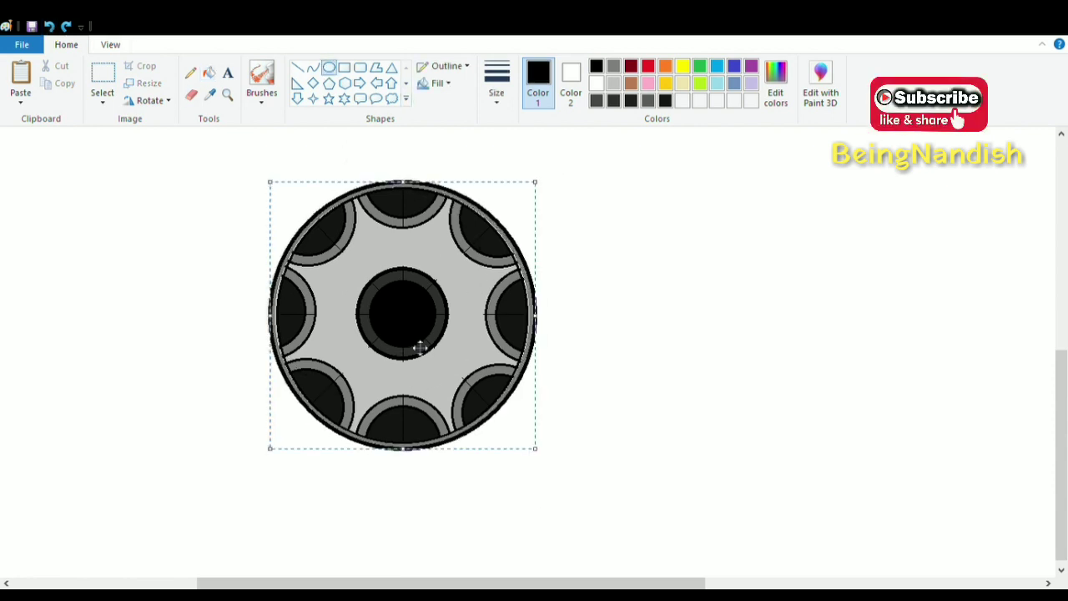
pyautogui.moveTo(538, 451); pyautogui.dragTo(537, 454)
pyautogui.click(634, 356)
# Step: Draw a larger black circle around the fourth wheel as its tire and fill the tire band with custom dark gray
pyautogui.click(110, 44)
pyautogui.click(52, 83)
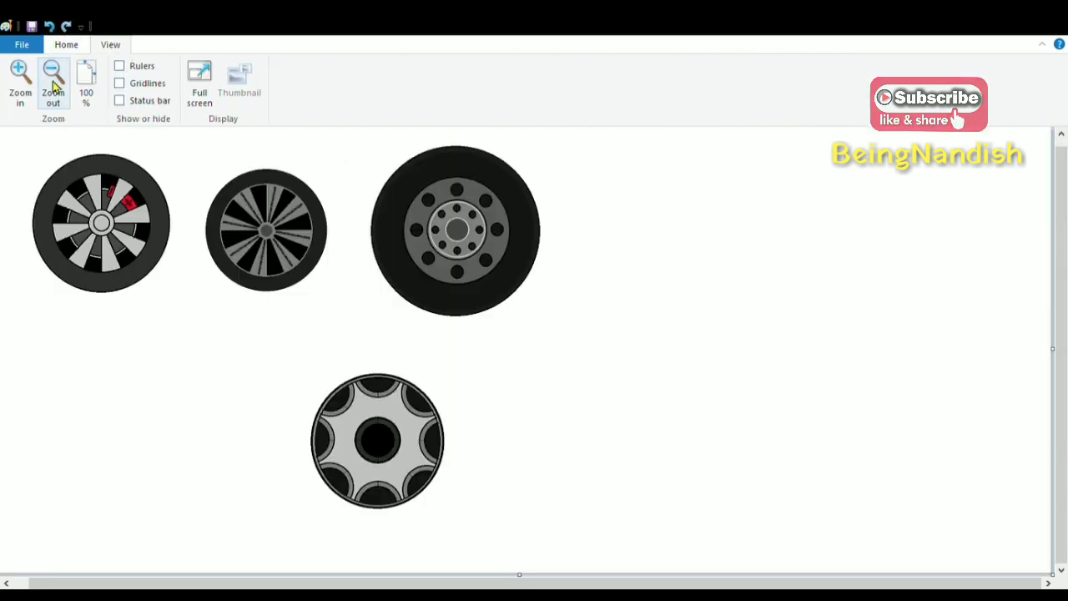
pyautogui.click(66, 44)
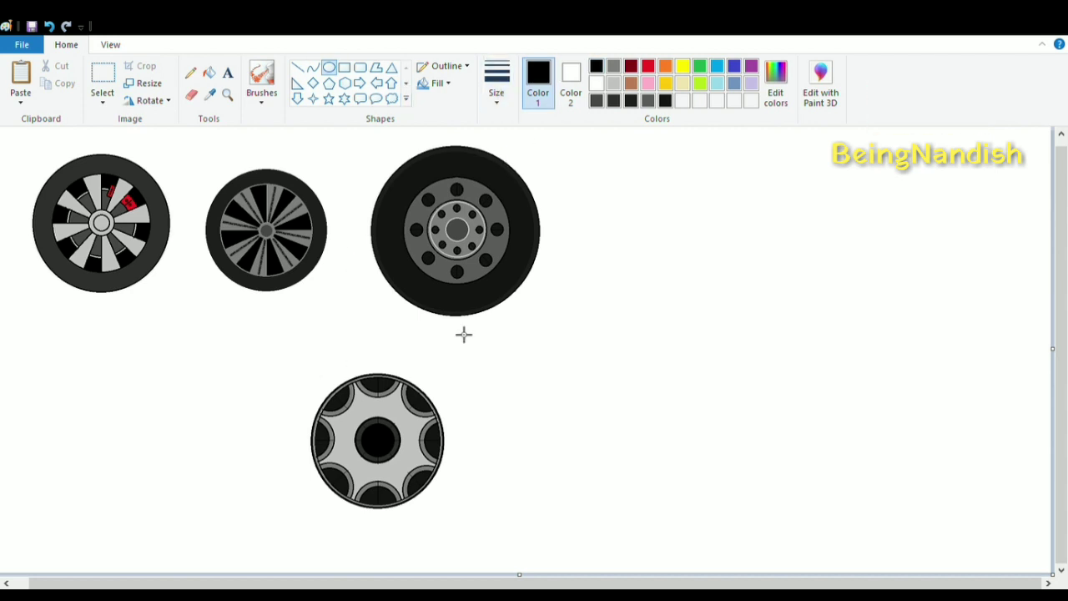
pyautogui.moveTo(288, 354); pyautogui.dragTo(468, 532)
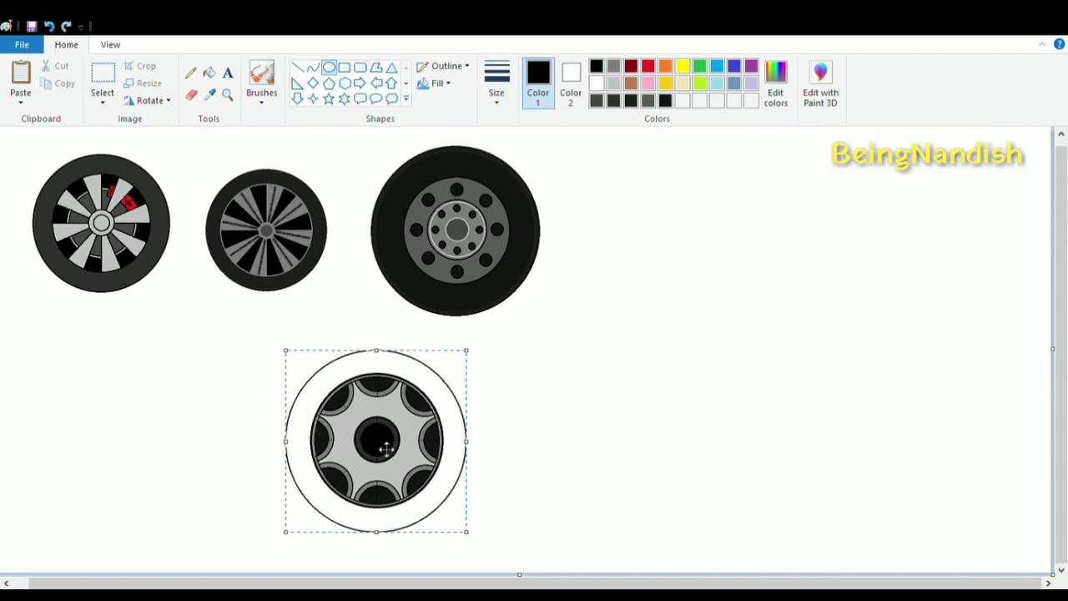
pyautogui.click(596, 100)
pyautogui.click(209, 73)
pyautogui.click(389, 367)
# Step: Move the whole fourth wheel up into the row beside the third wheel and deselect it
pyautogui.click(102, 81)
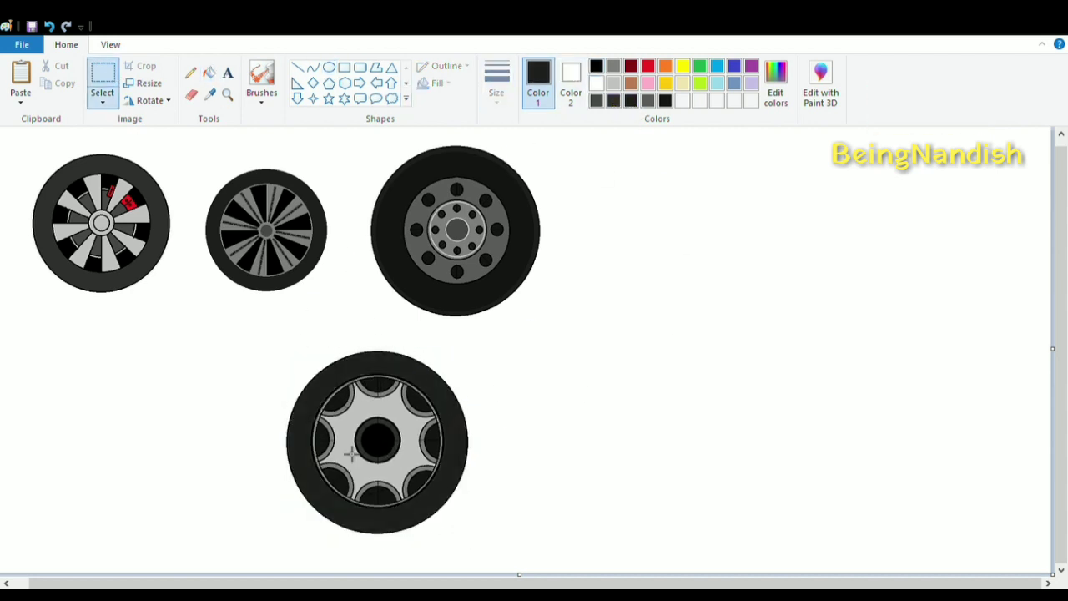
pyautogui.moveTo(275, 341); pyautogui.dragTo(489, 541)
pyautogui.moveTo(378, 443); pyautogui.dragTo(656, 231)
pyautogui.click(615, 405)
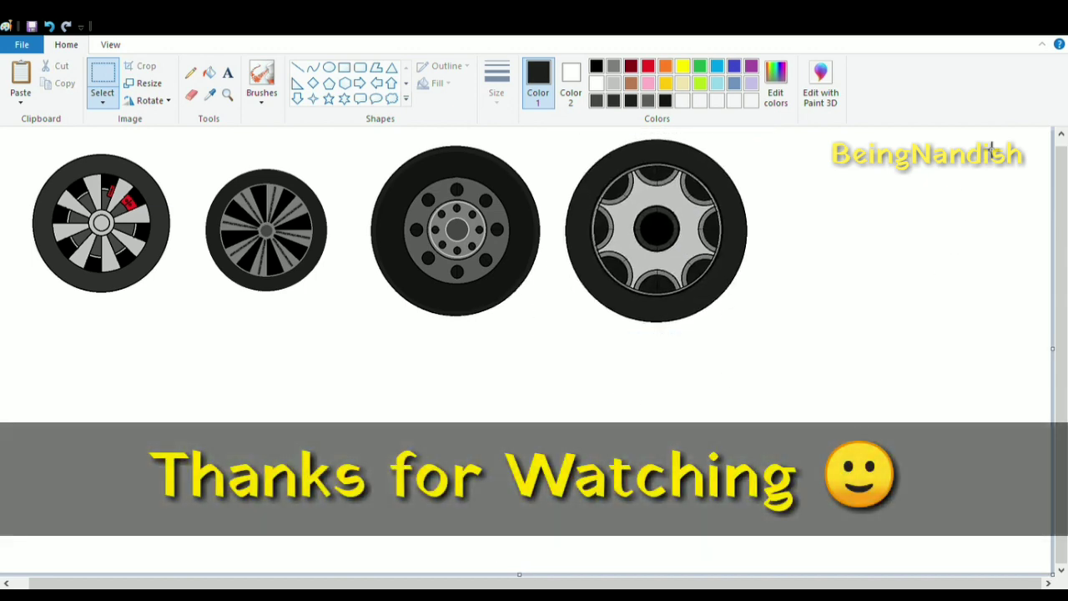